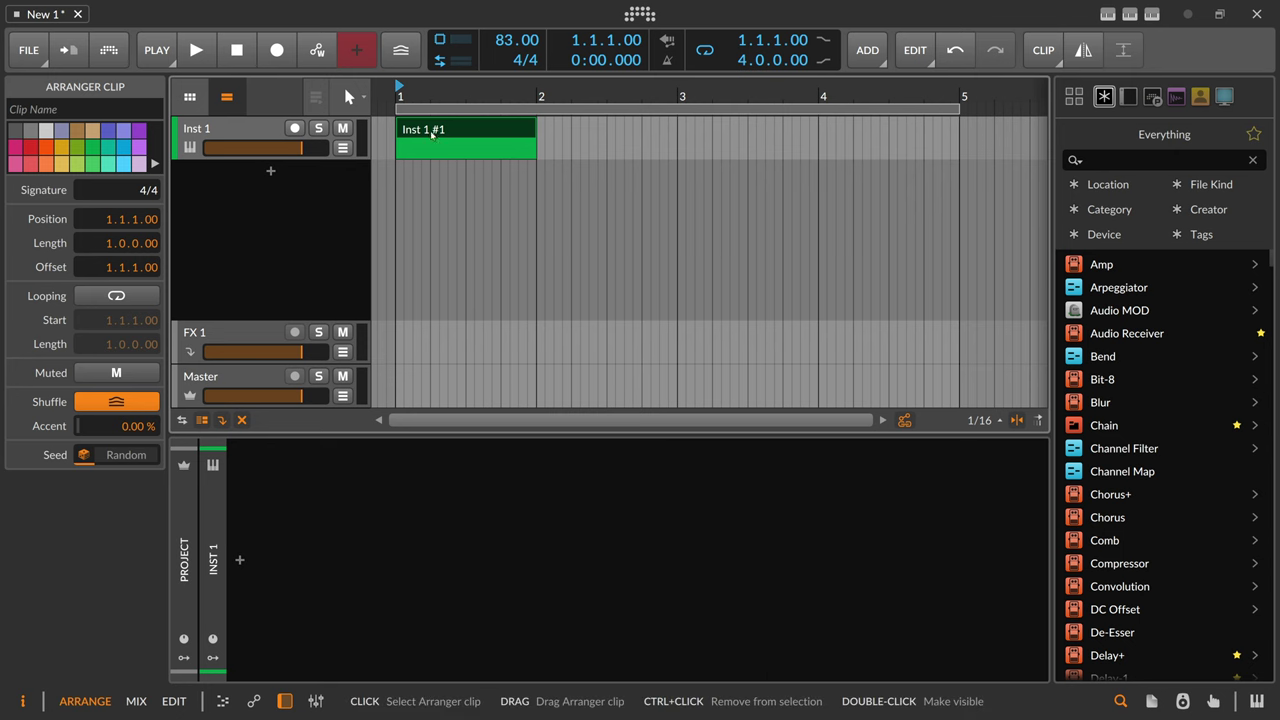
# Step: Draw a D#3 note spanning the full bar in the Inst 1 clip
pyautogui.doubleClick(423, 130)
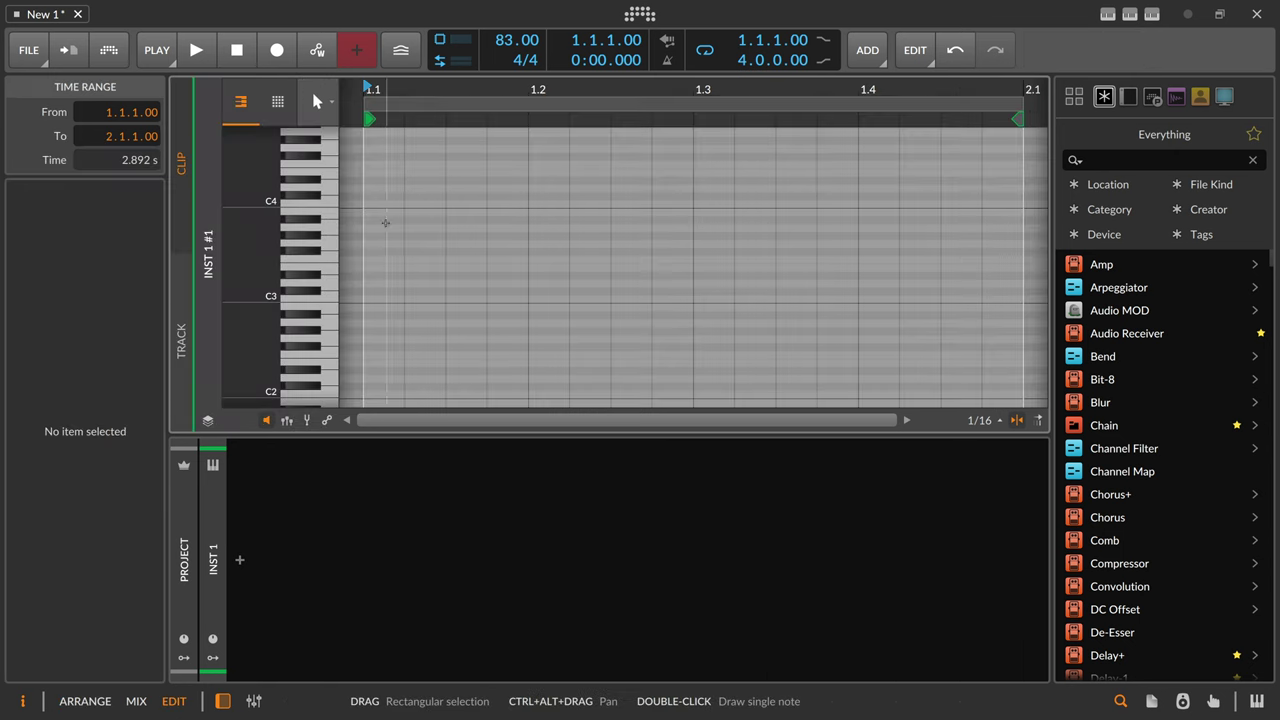
pyautogui.doubleClick(377, 277)
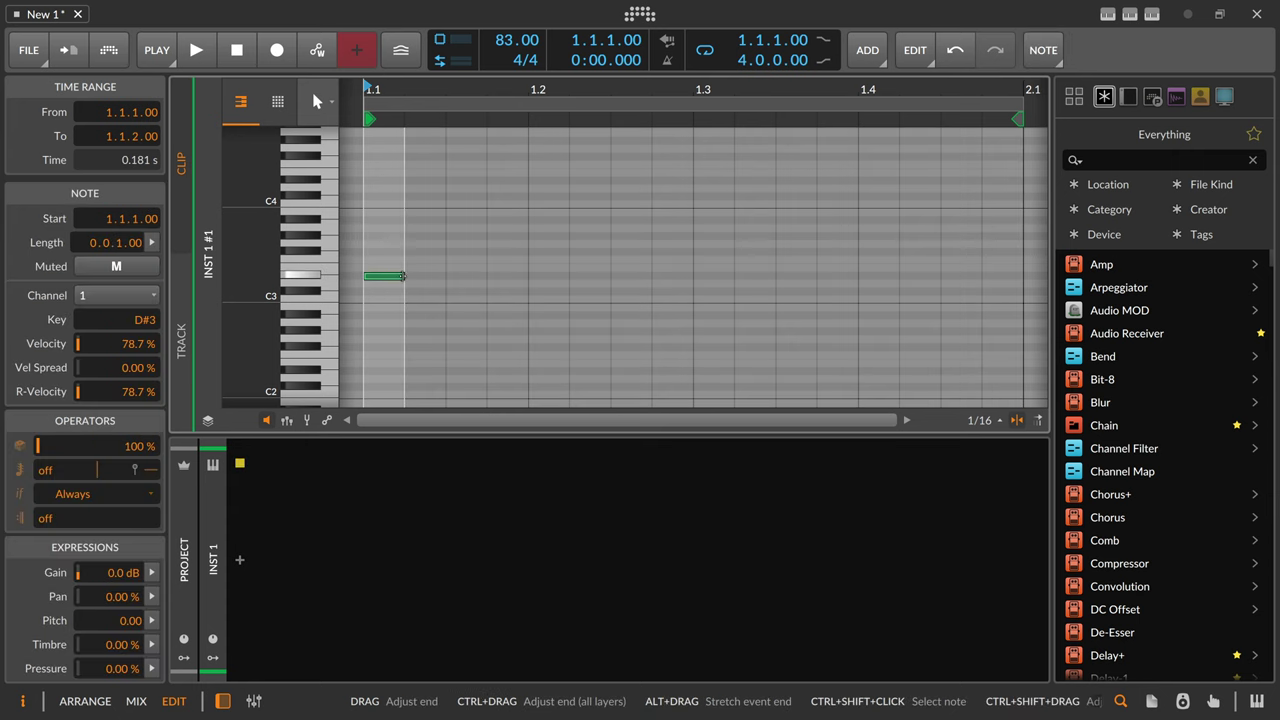
pyautogui.moveTo(403, 277); pyautogui.dragTo(1008, 287)
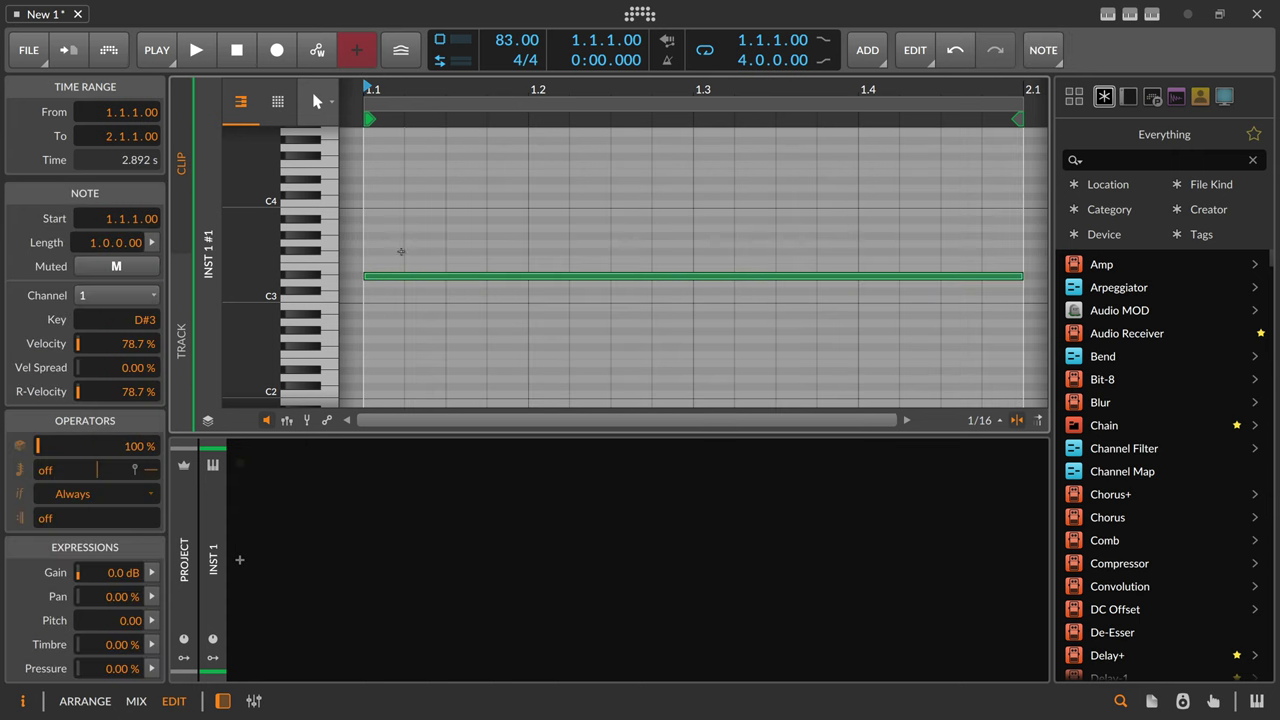
pyautogui.moveTo(236, 254); pyautogui.dragTo(378, 273)
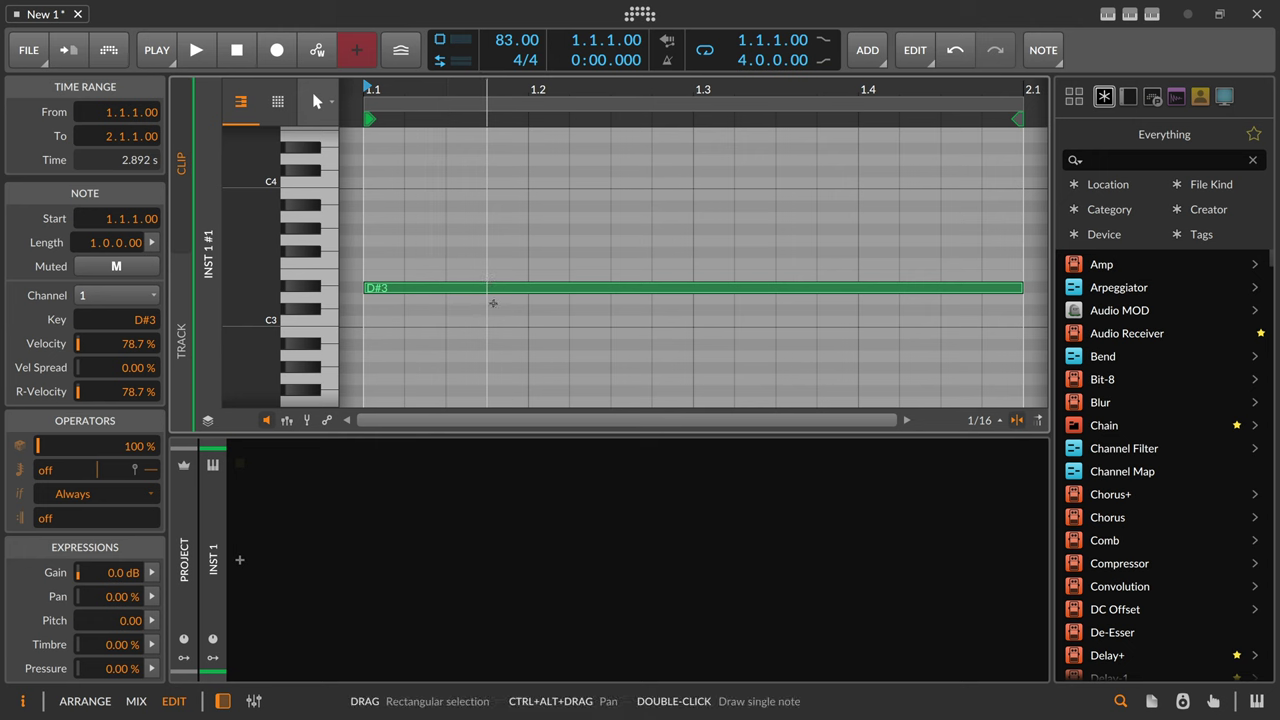
# Step: Set the Repeats operator of the D#3 note to 3
pyautogui.moveTo(58, 474); pyautogui.dragTo(58, 466)
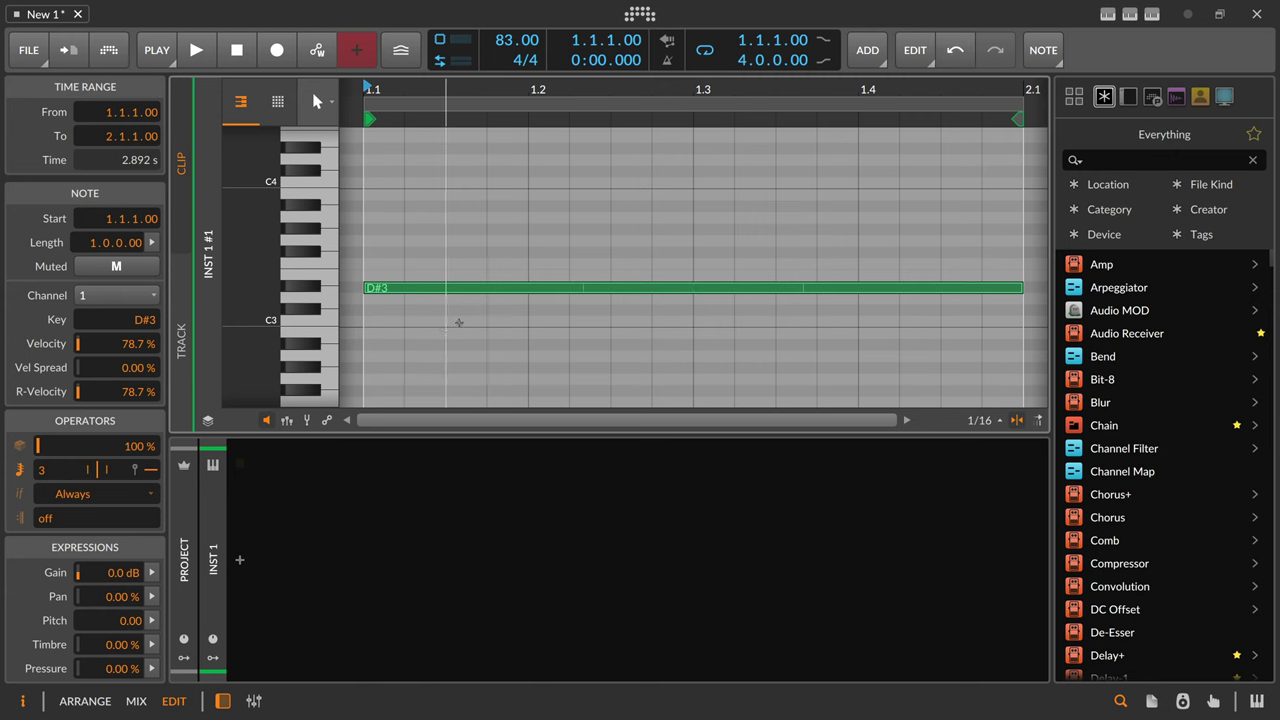
pyautogui.click(471, 270)
pyautogui.moveTo(471, 276); pyautogui.dragTo(471, 298)
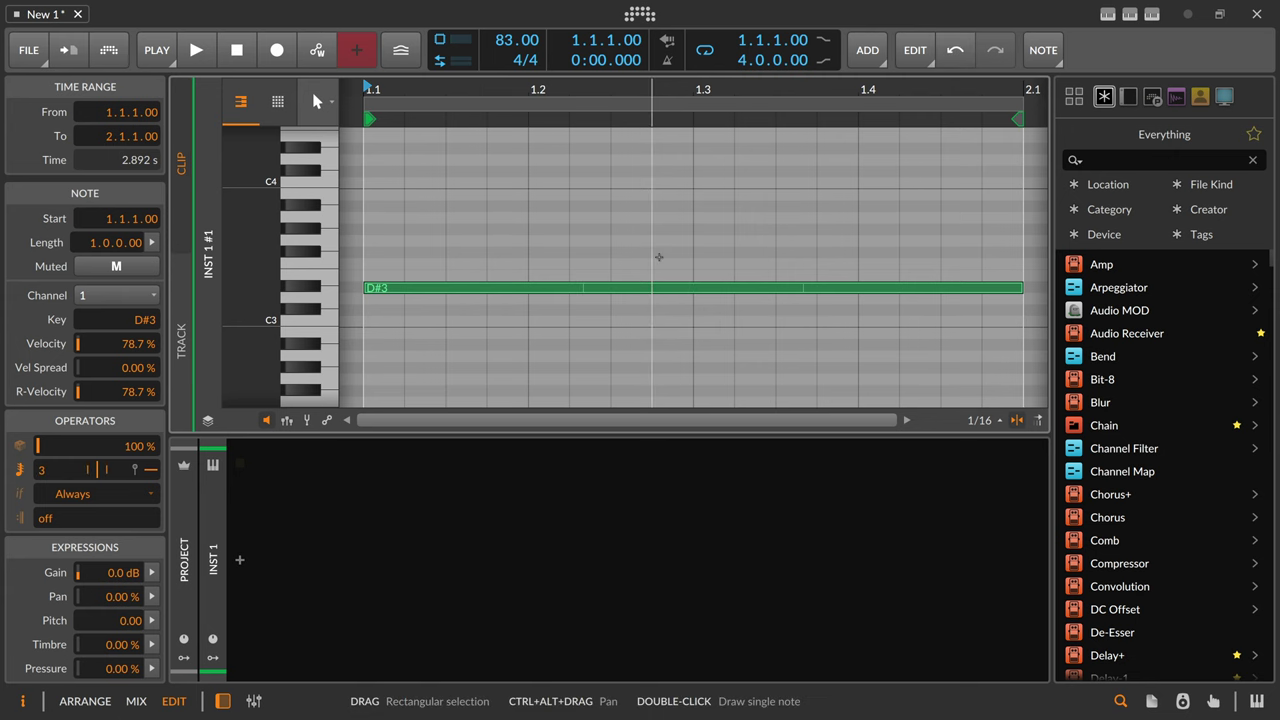
pyautogui.click(657, 260)
pyautogui.click(780, 288)
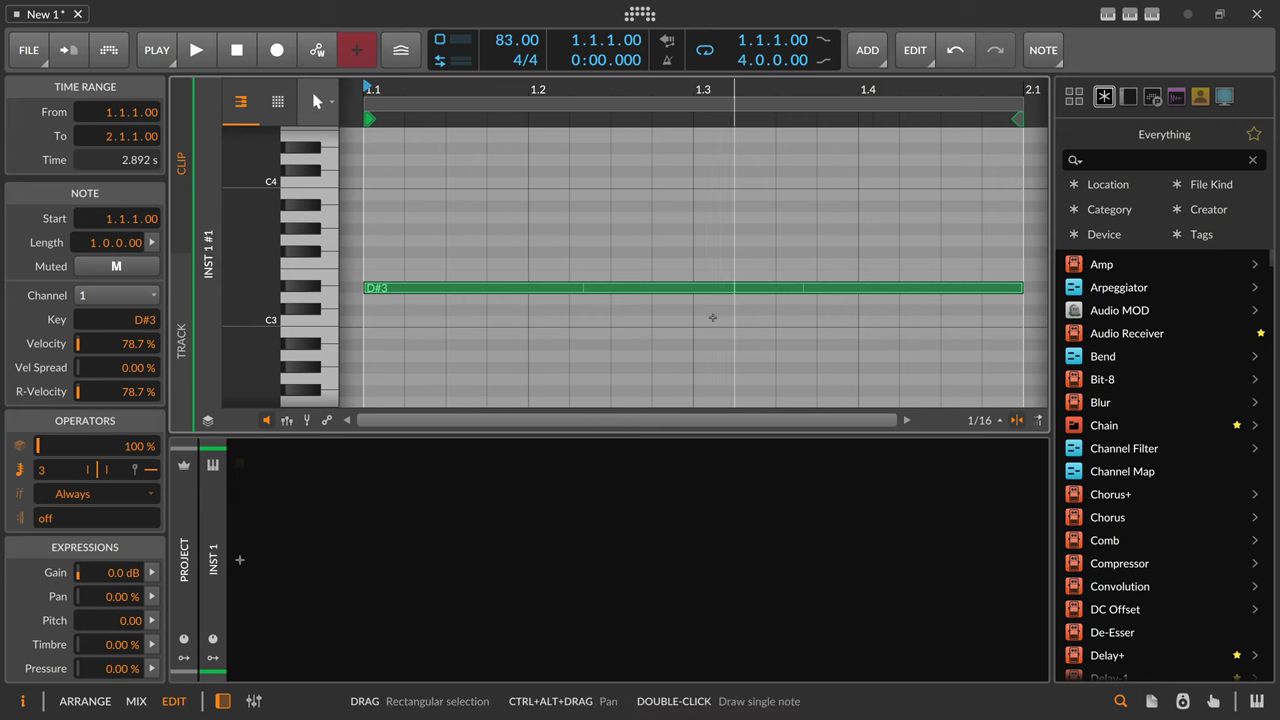
pyautogui.click(655, 308)
# Step: Slice the D#3 note into separate notes at its repeats
pyautogui.moveTo(508, 92); pyautogui.dragTo(511, 180)
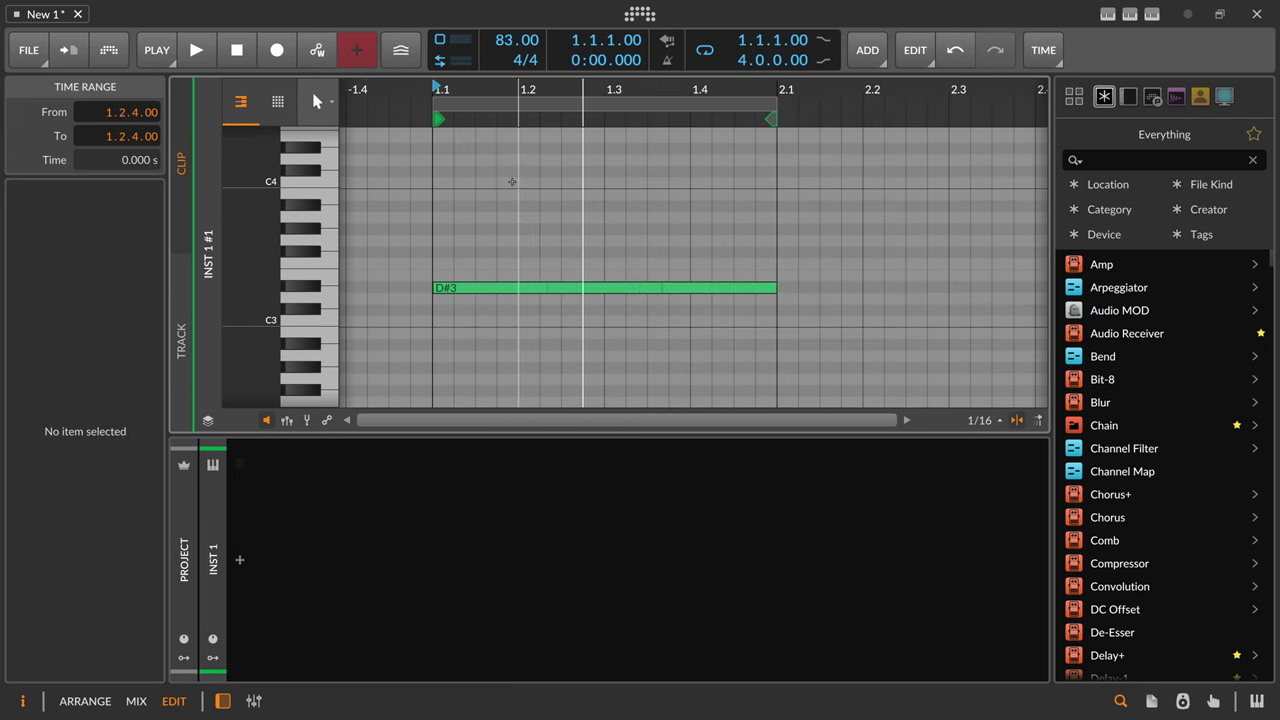
pyautogui.click(500, 226)
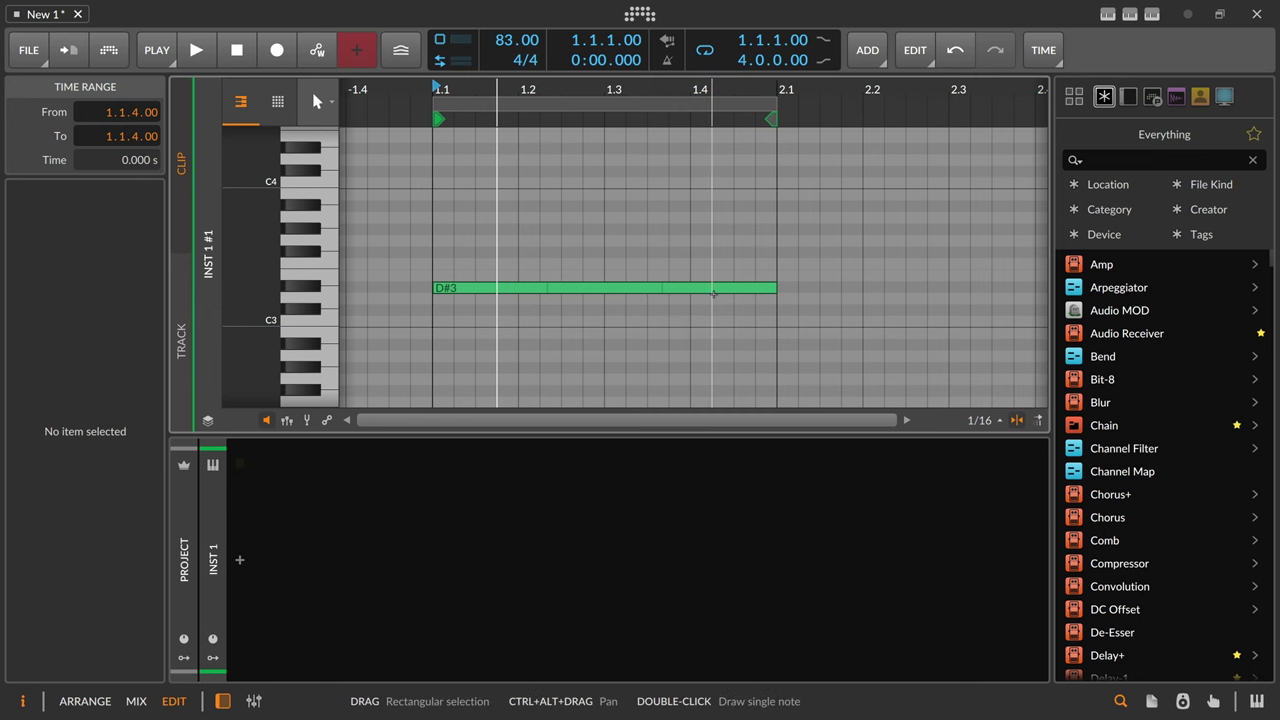
pyautogui.click(600, 293)
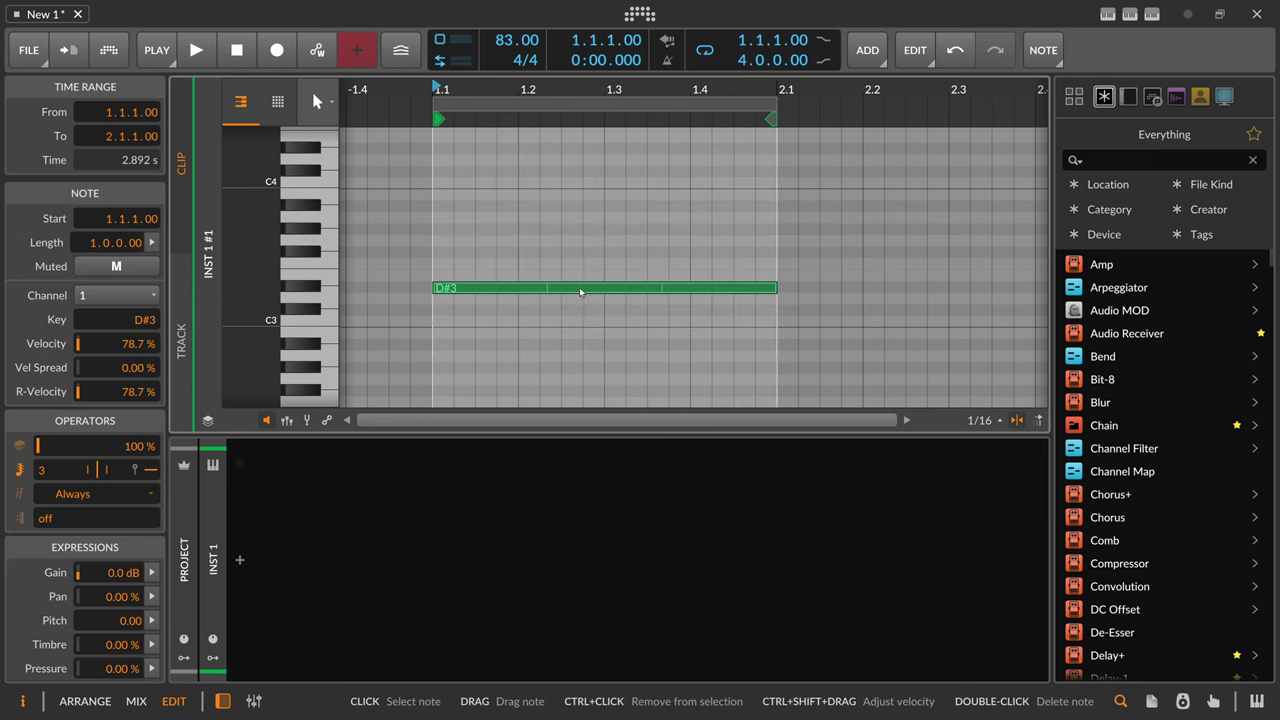
pyautogui.rightClick(582, 291)
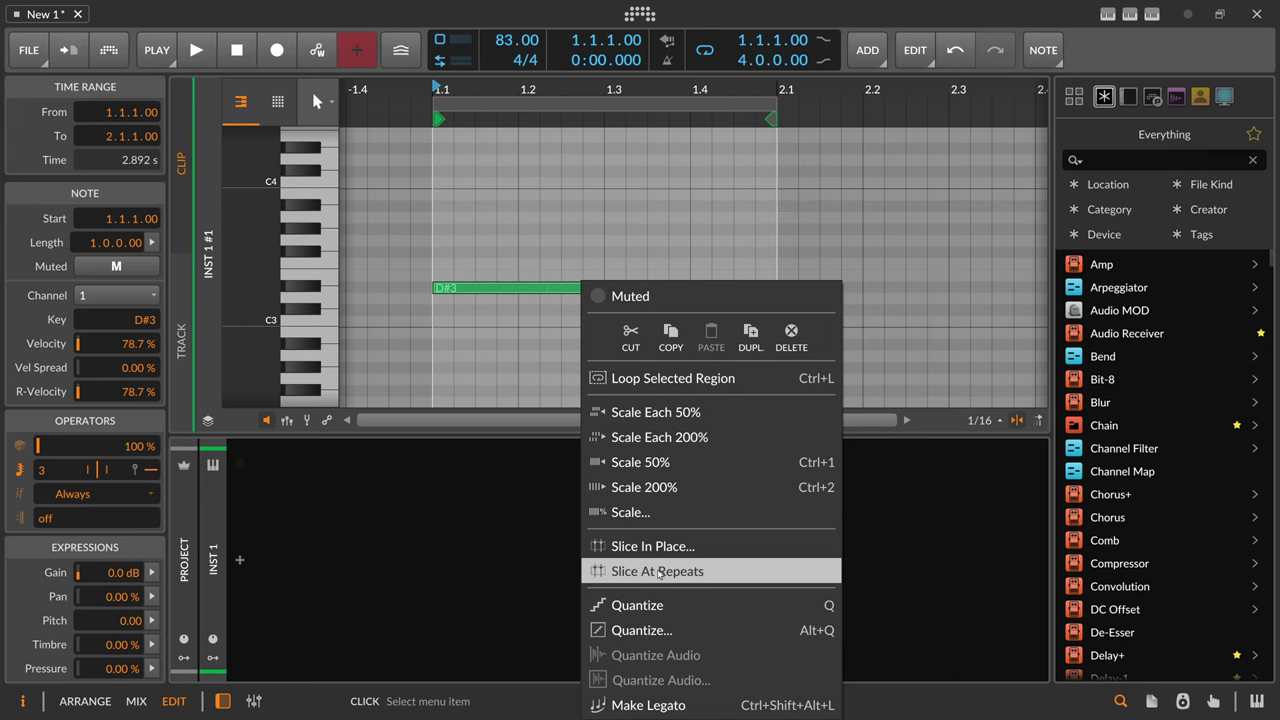
pyautogui.click(665, 573)
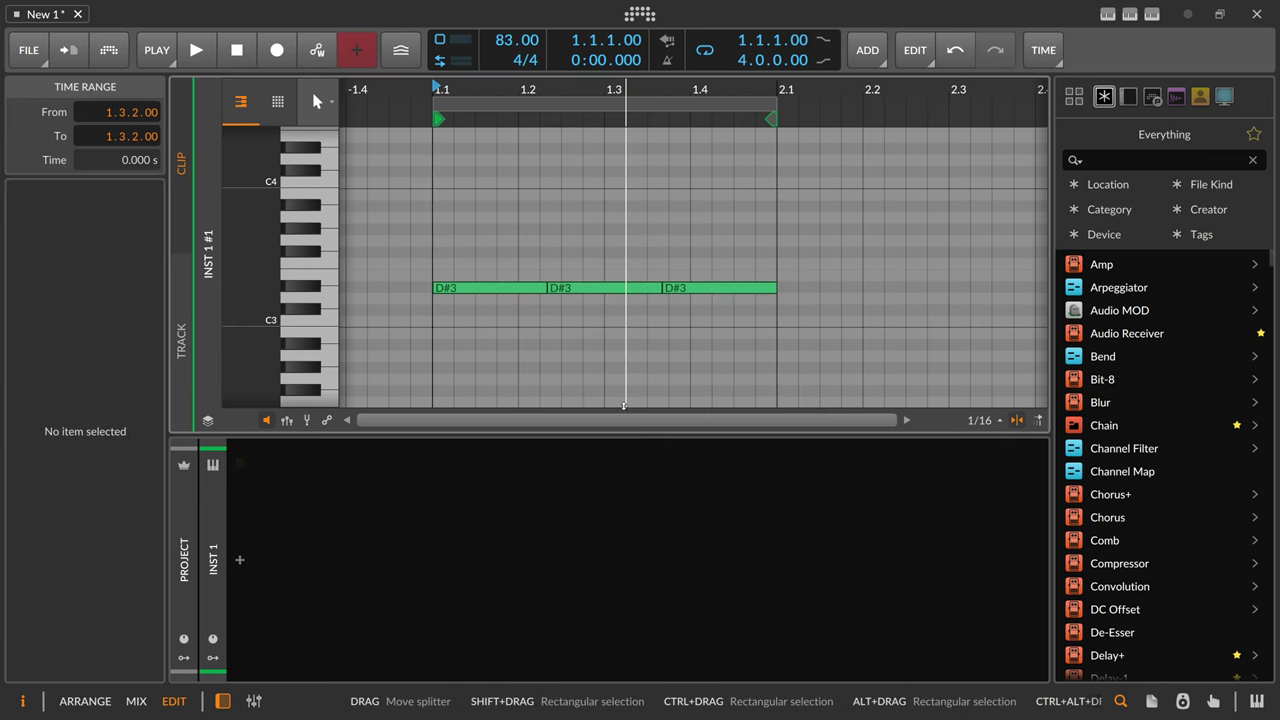
pyautogui.click(515, 288)
pyautogui.click(600, 288)
pyautogui.moveTo(714, 276); pyautogui.dragTo(675, 376)
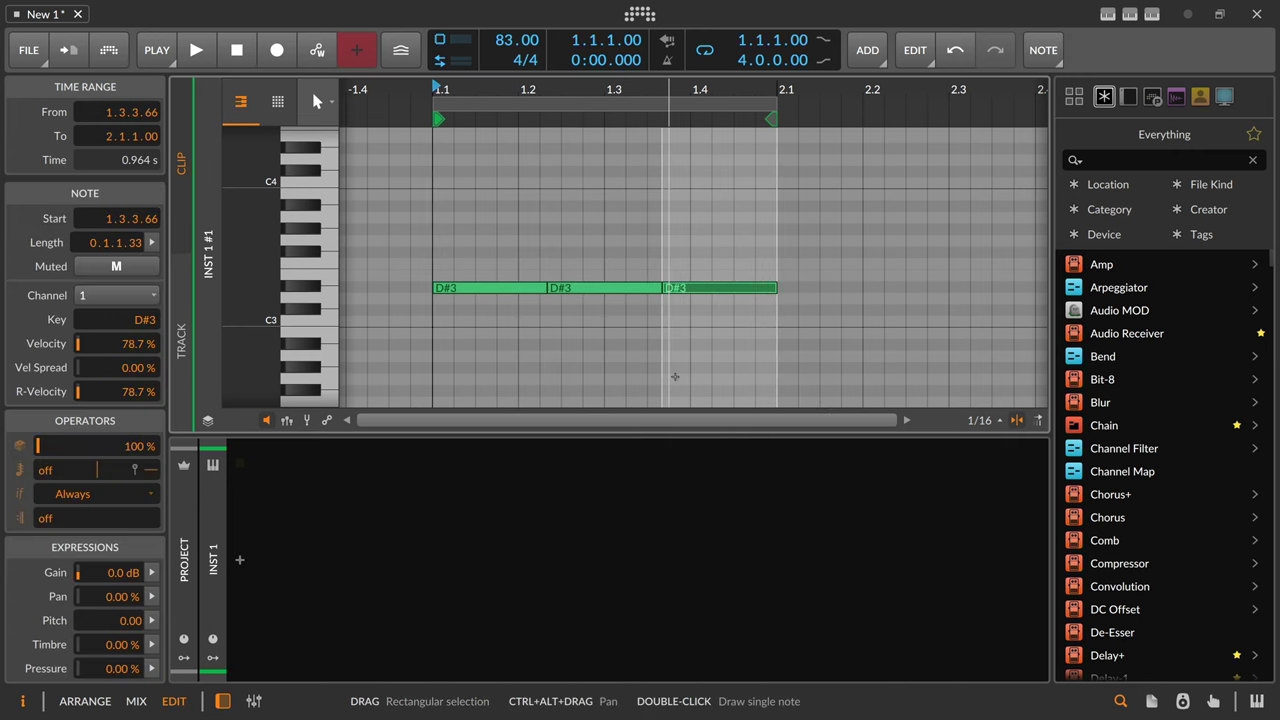
pyautogui.click(560, 368)
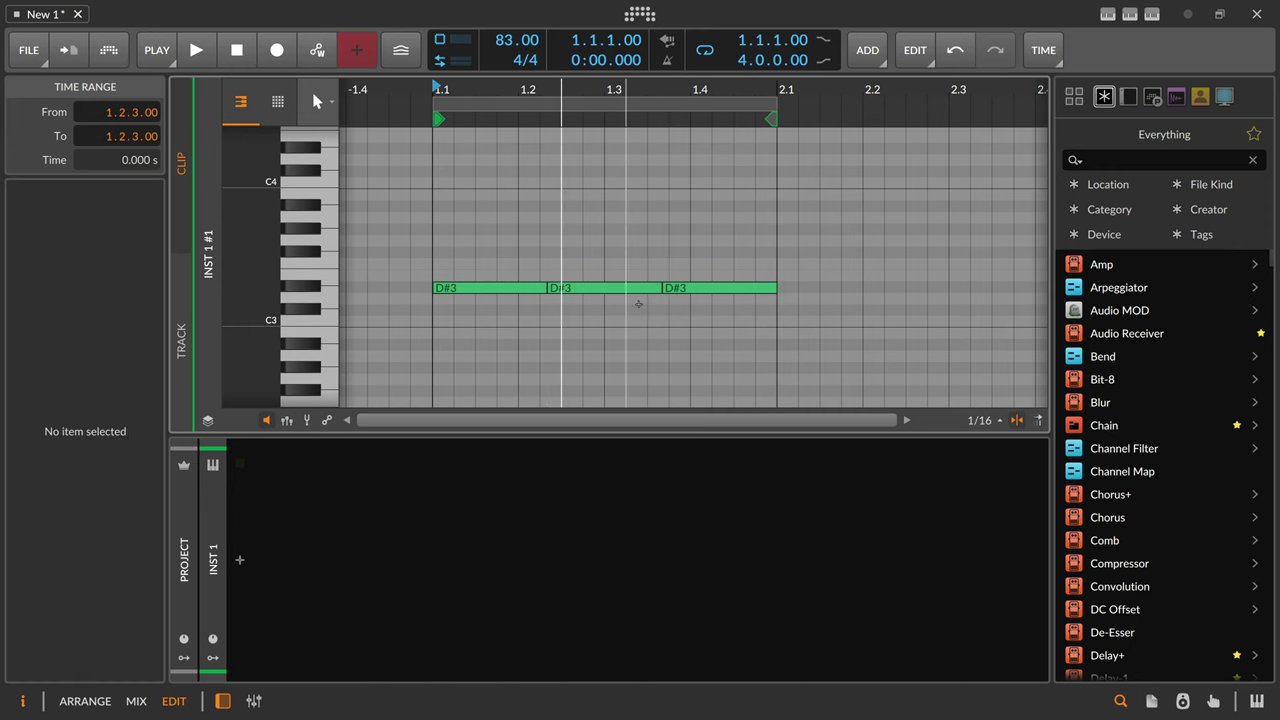
# Step: Return to the arrangement, add a second instrument track and create a one-bar clip at its start
pyautogui.hotkey('alt', '1')
pyautogui.rightClick(240, 188)
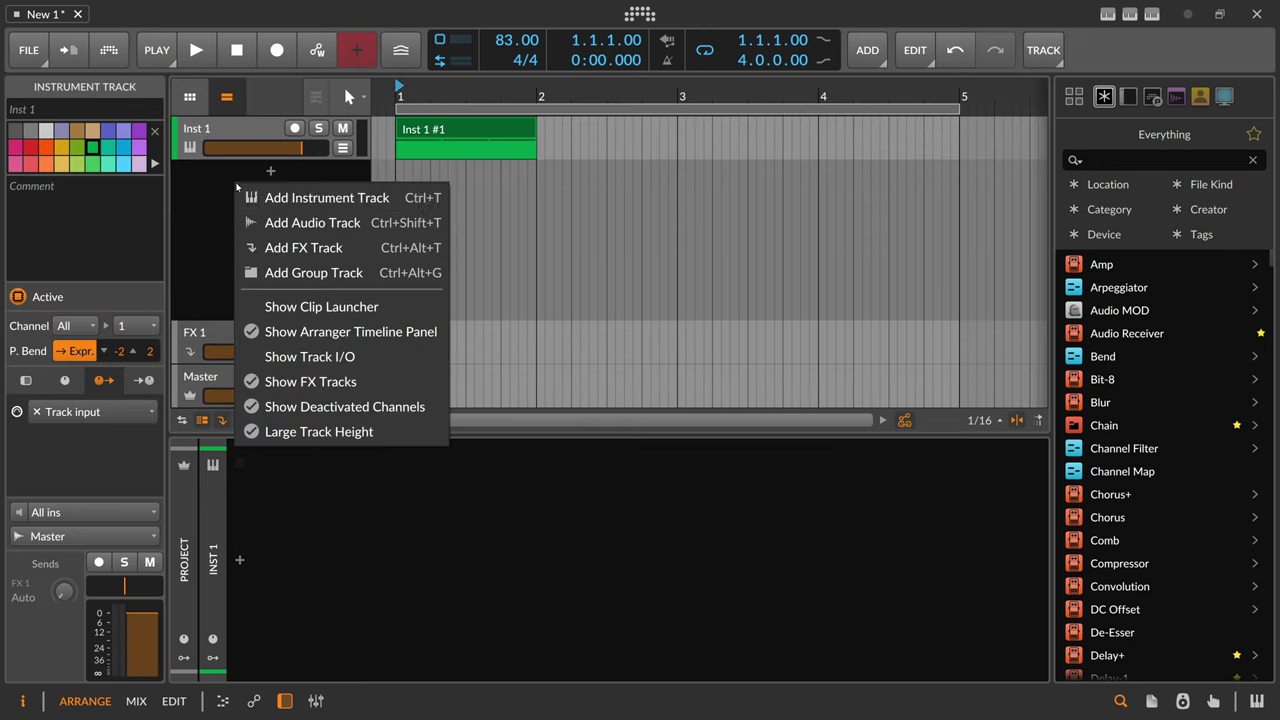
pyautogui.click(250, 197)
pyautogui.doubleClick(446, 180)
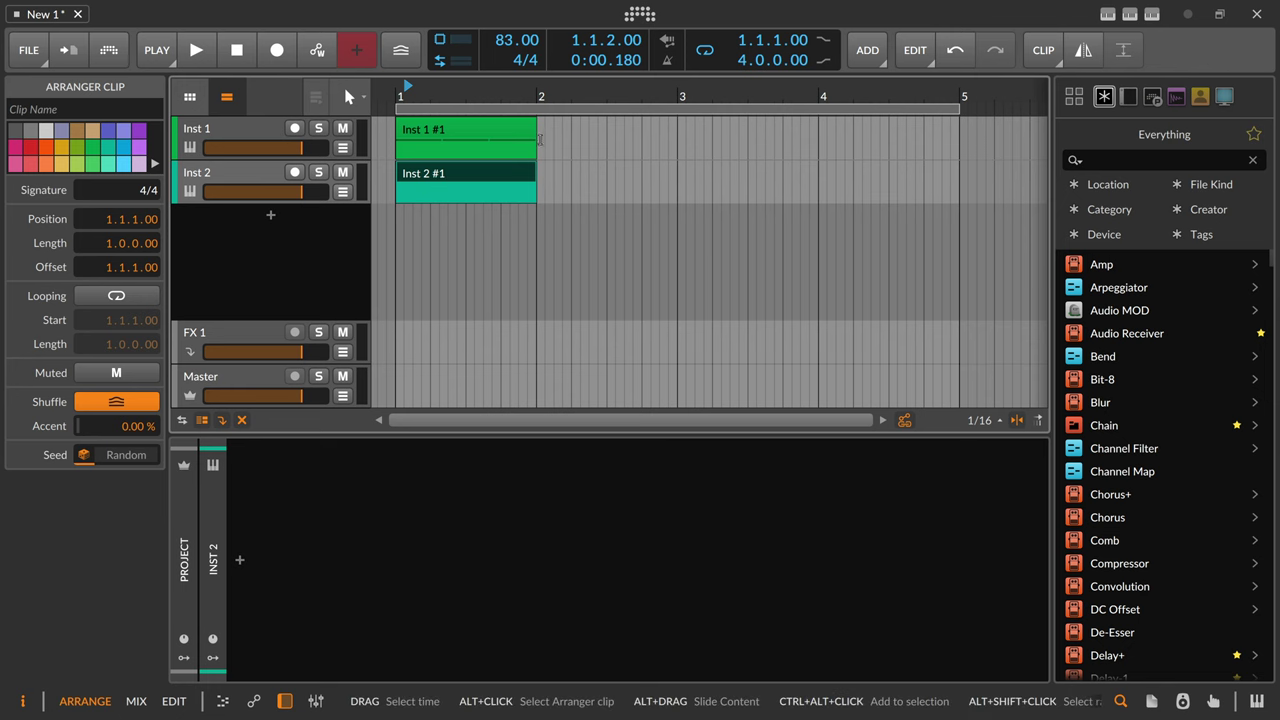
pyautogui.click(474, 174)
# Step: Draw an A#2 note spanning the full bar in the Inst 2 clip
pyautogui.doubleClick(434, 179)
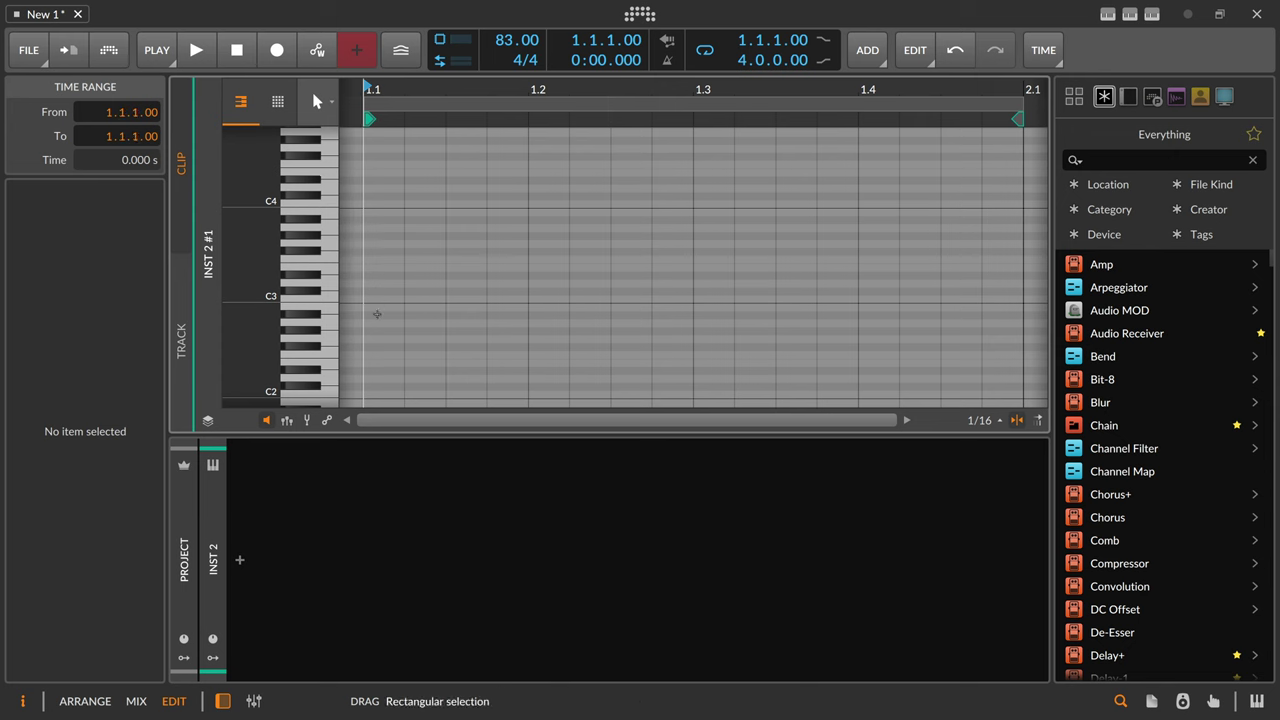
pyautogui.doubleClick(374, 315)
pyautogui.moveTo(402, 316)
pyautogui.mouseDown()
pyautogui.moveTo(866, 316)
pyautogui.moveTo(1016, 331)
pyautogui.mouseUp()
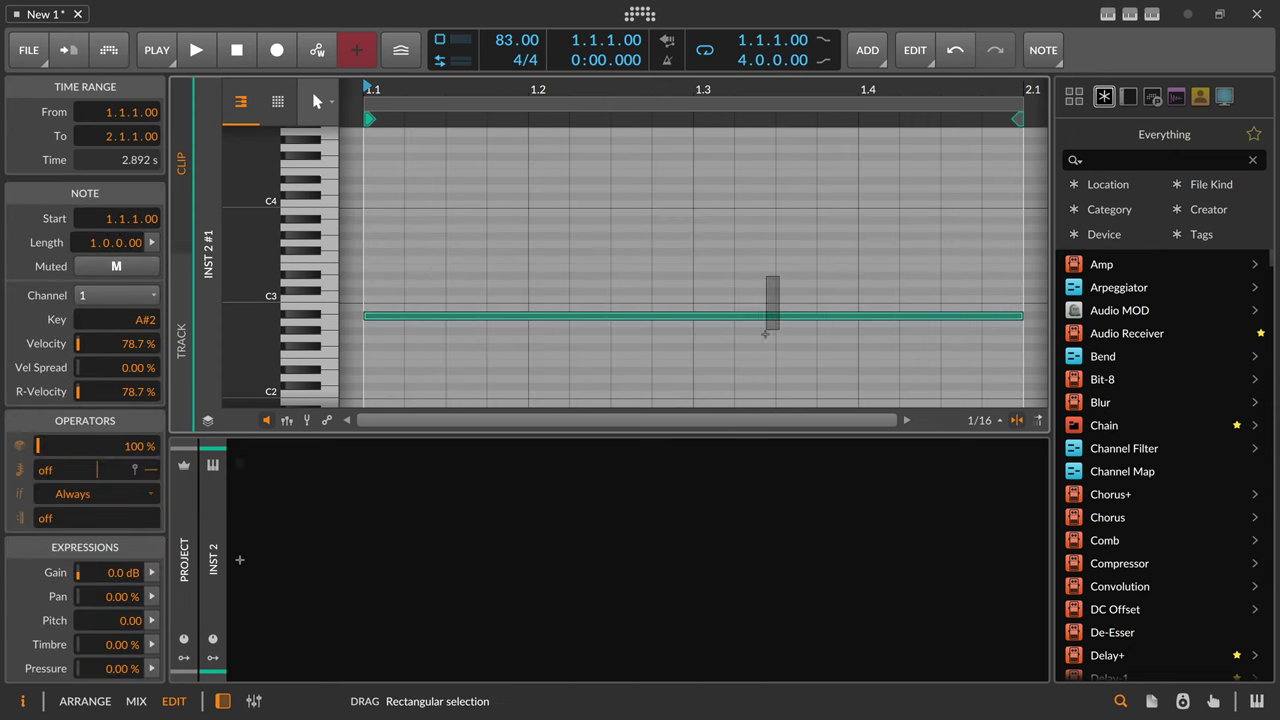
pyautogui.moveTo(239, 298); pyautogui.dragTo(276, 305)
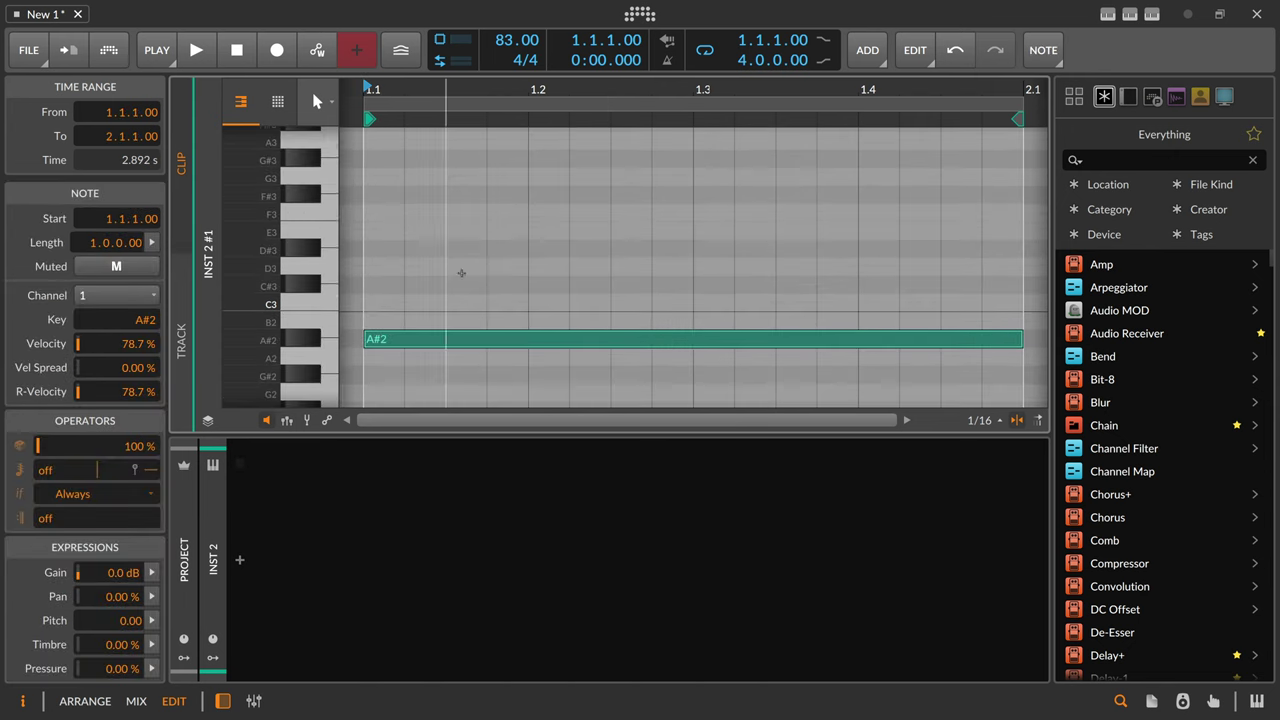
pyautogui.scroll(-2, 460, 274)
# Step: Set the Repeats operator of the A#2 note to 5
pyautogui.moveTo(46, 473); pyautogui.dragTo(50, 462)
pyautogui.moveTo(427, 224); pyautogui.dragTo(966, 343)
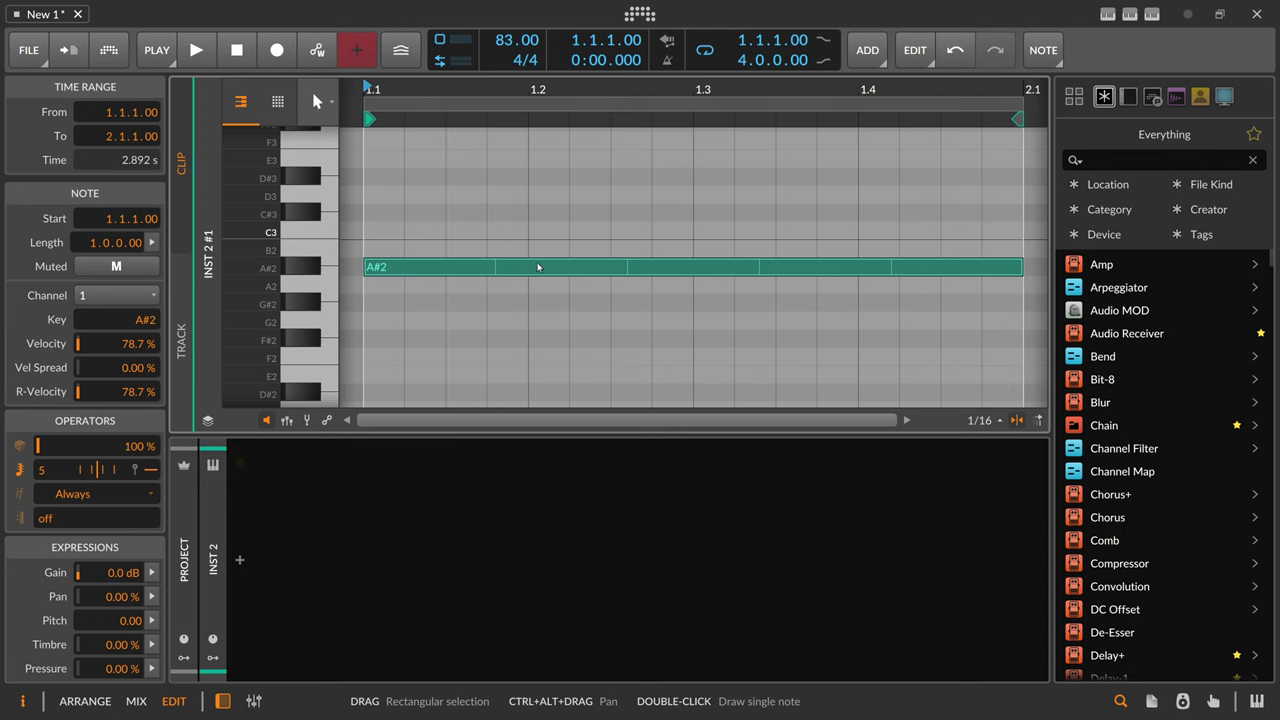
pyautogui.moveTo(462, 224); pyautogui.dragTo(976, 322)
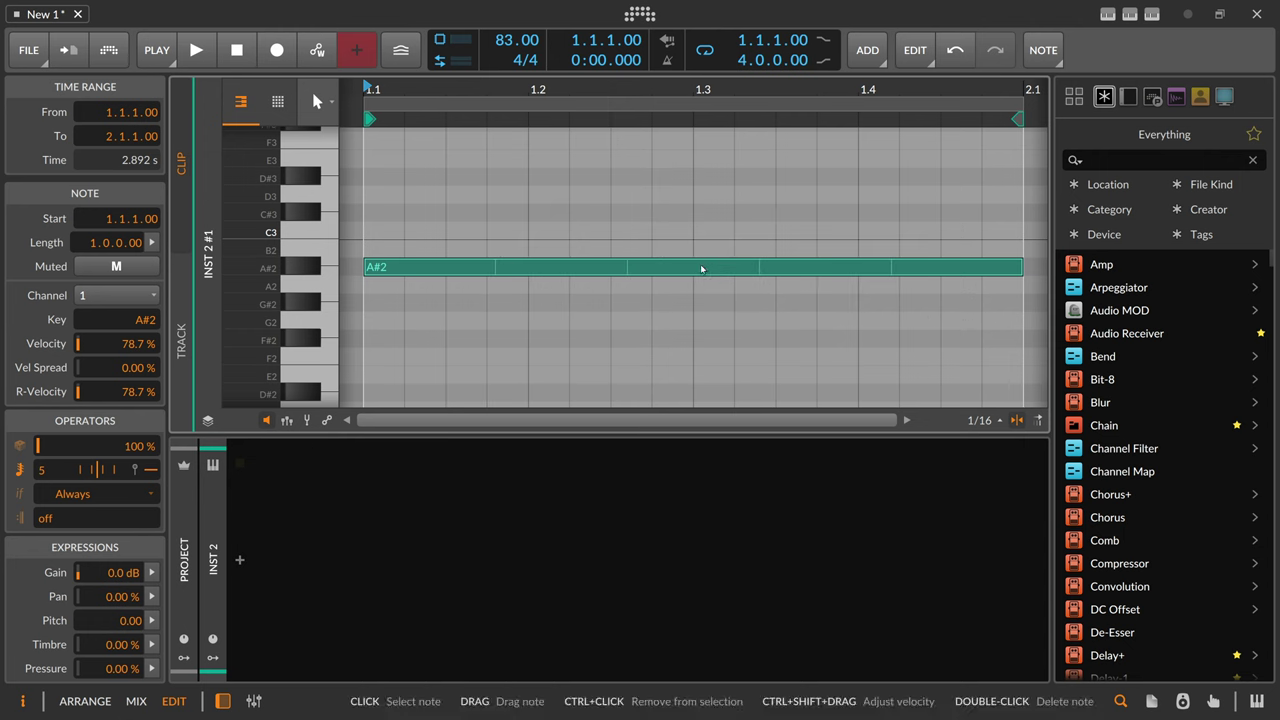
# Step: Slice the A#2 note into separate notes at its repeats
pyautogui.rightClick(702, 268)
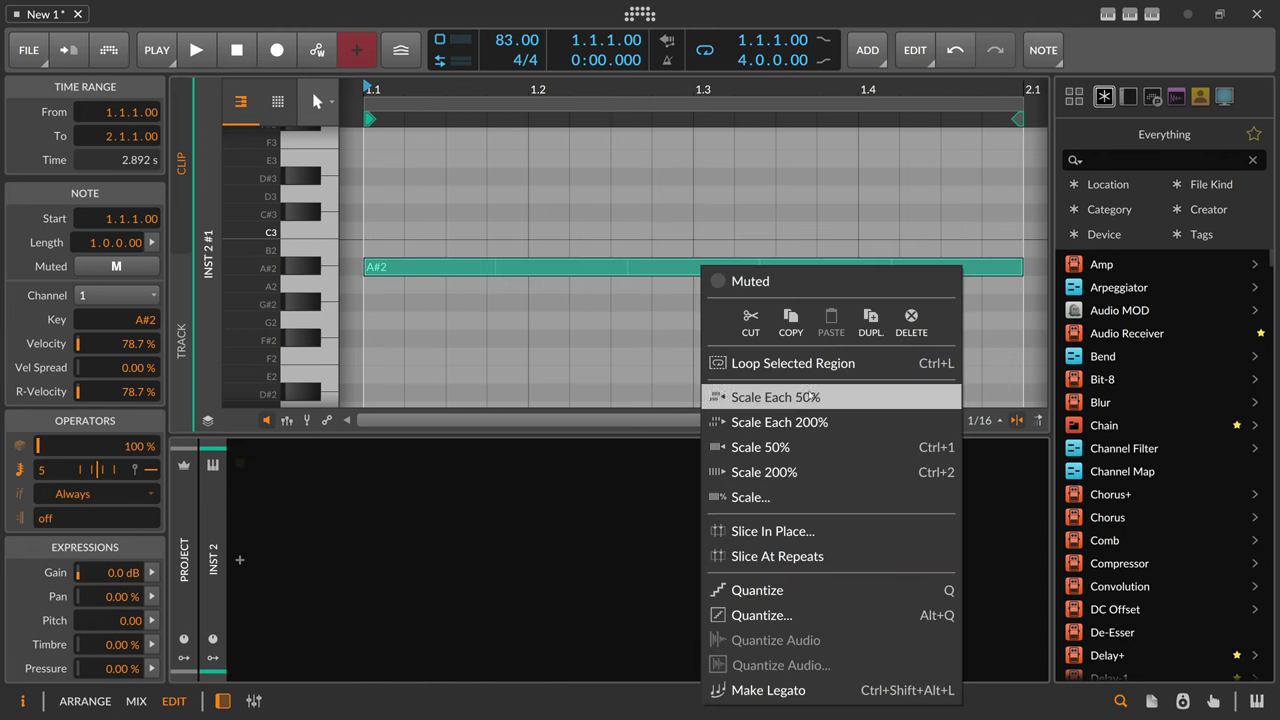
pyautogui.click(754, 557)
pyautogui.click(690, 222)
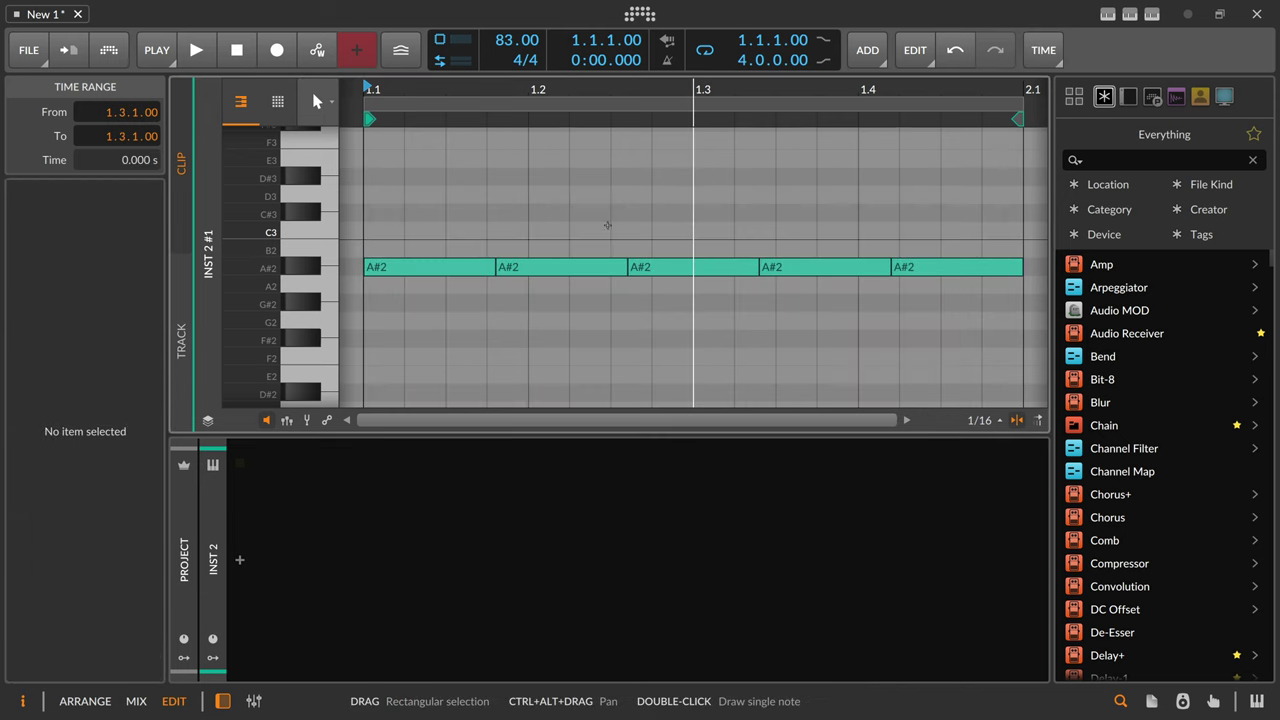
pyautogui.moveTo(552, 220); pyautogui.dragTo(572, 292)
# Step: In the arrangement, name the Inst 1 clip 3 and the Inst 2 clip 5
pyautogui.press('Tab')
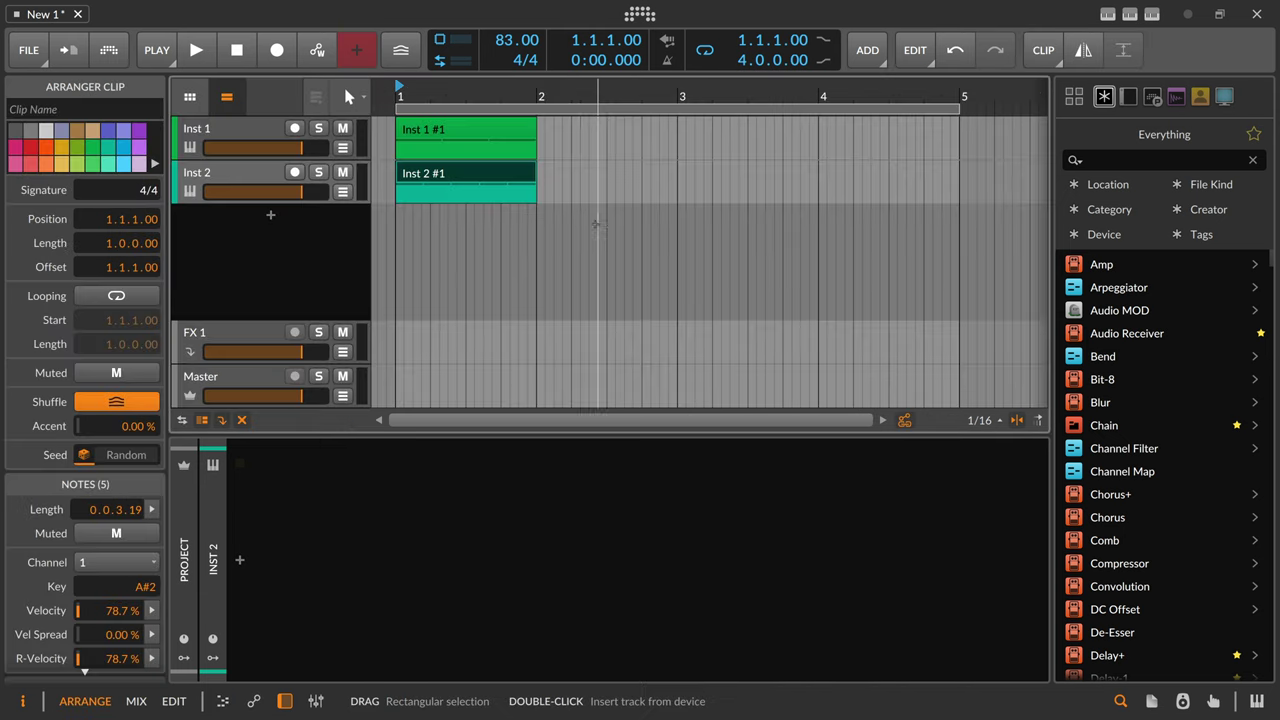
pyautogui.click(466, 138)
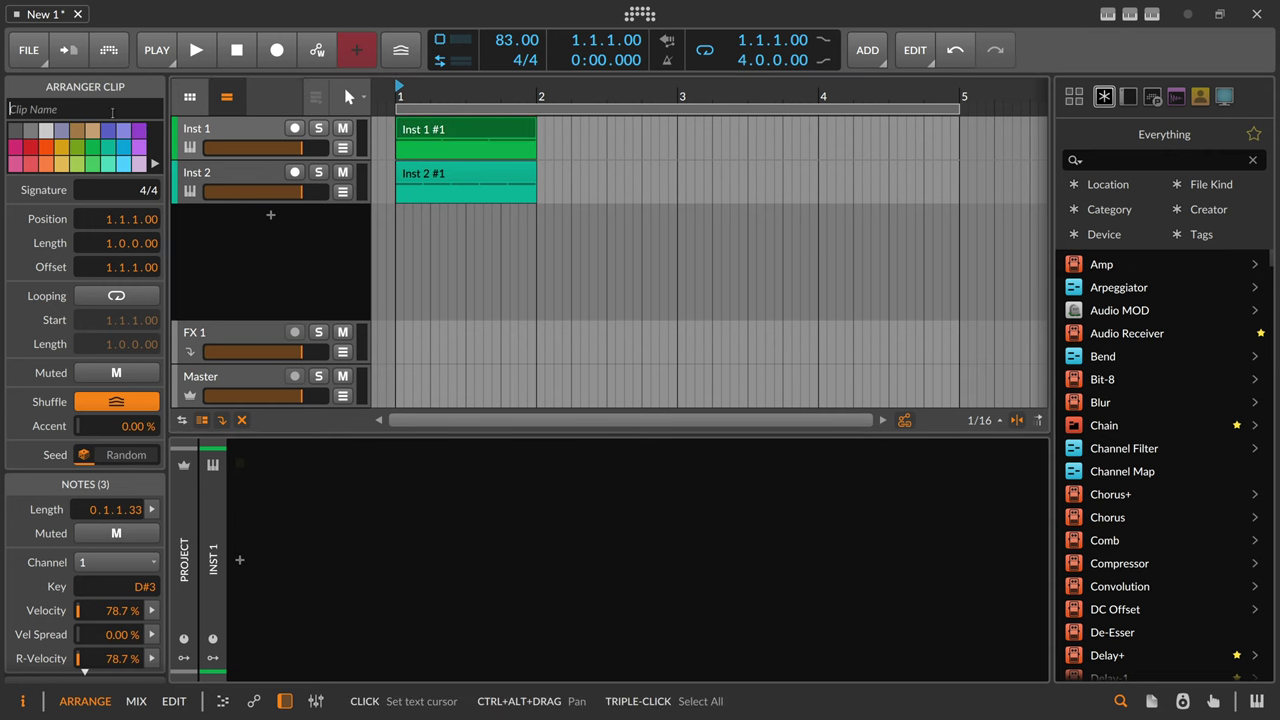
pyautogui.write('3')
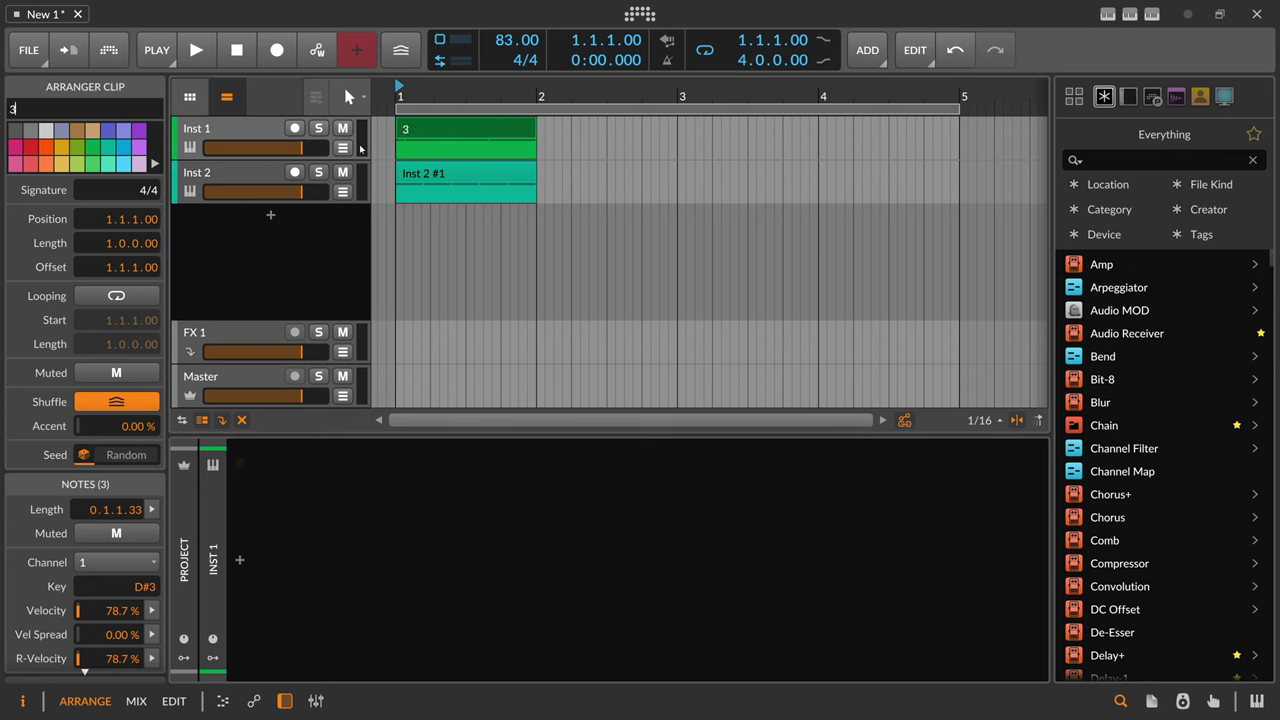
pyautogui.click(426, 173)
pyautogui.click(97, 108)
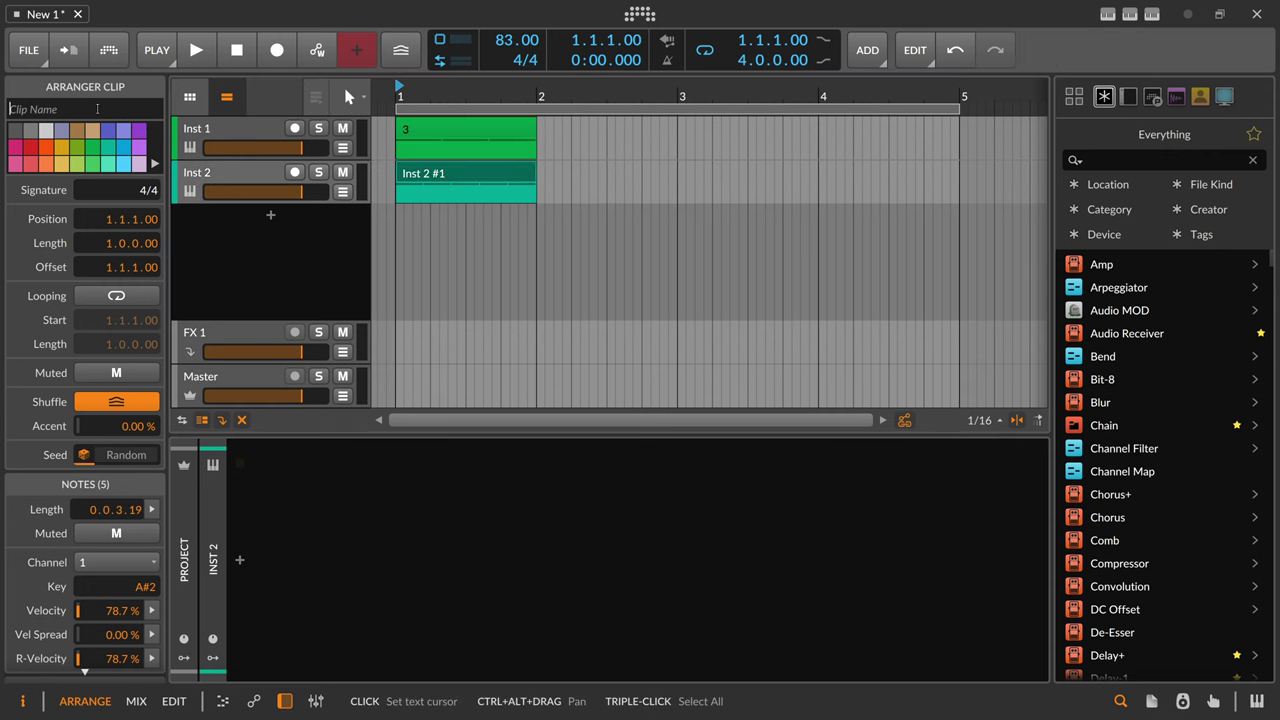
pyautogui.write('5')
pyautogui.click(276, 238)
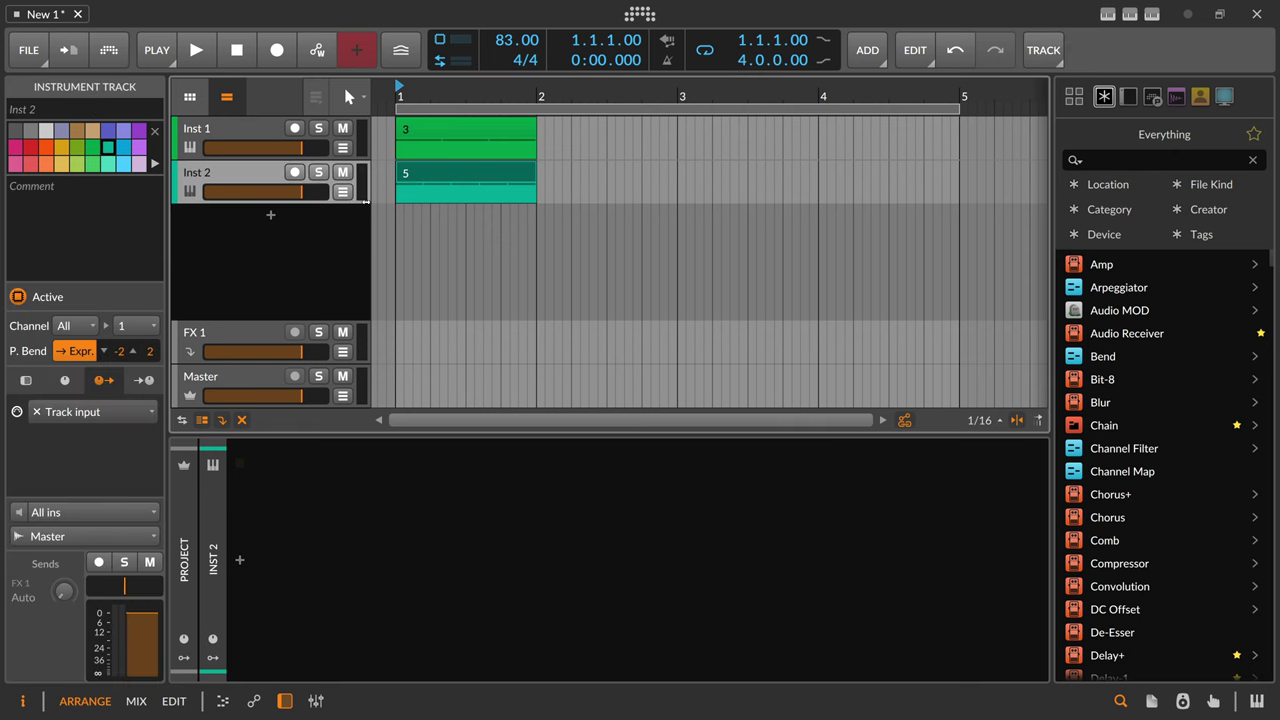
# Step: Extend clips 3 and 5 as looping clips to a length of four bars
pyautogui.click(406, 172)
pyautogui.moveTo(569, 116); pyautogui.dragTo(542, 88)
pyautogui.click(414, 132)
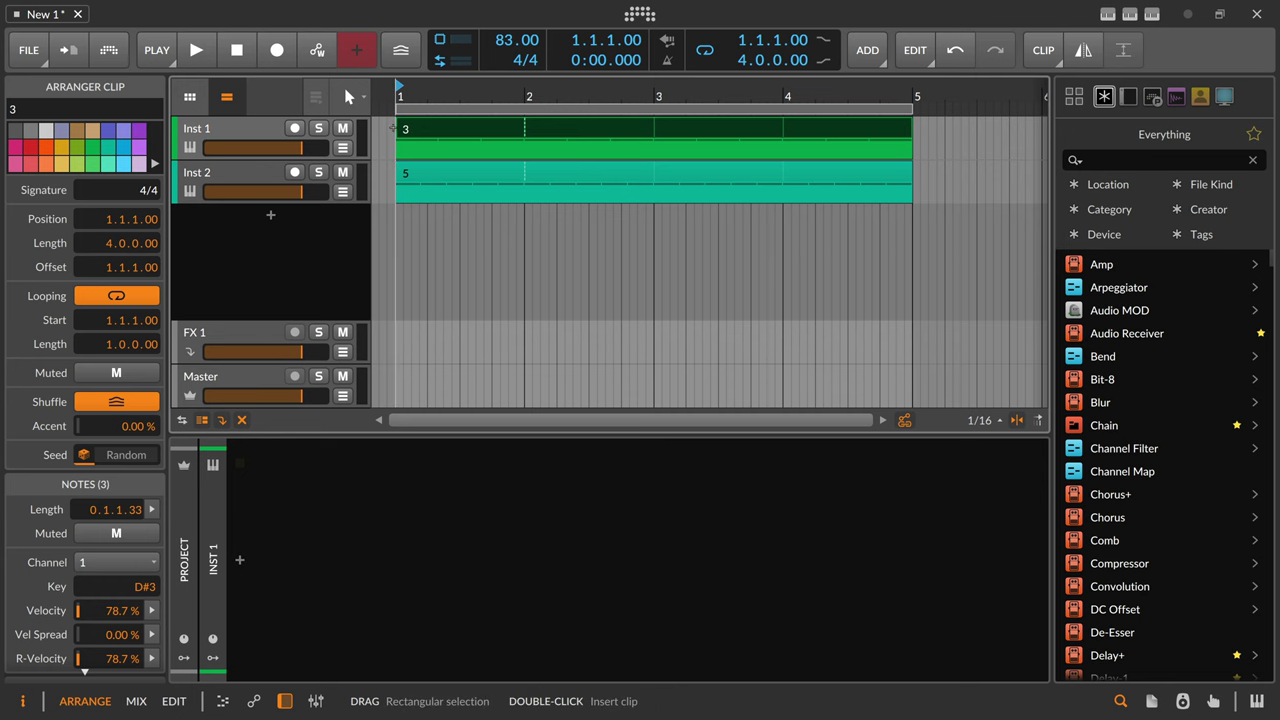
pyautogui.moveTo(390, 128); pyautogui.dragTo(507, 192)
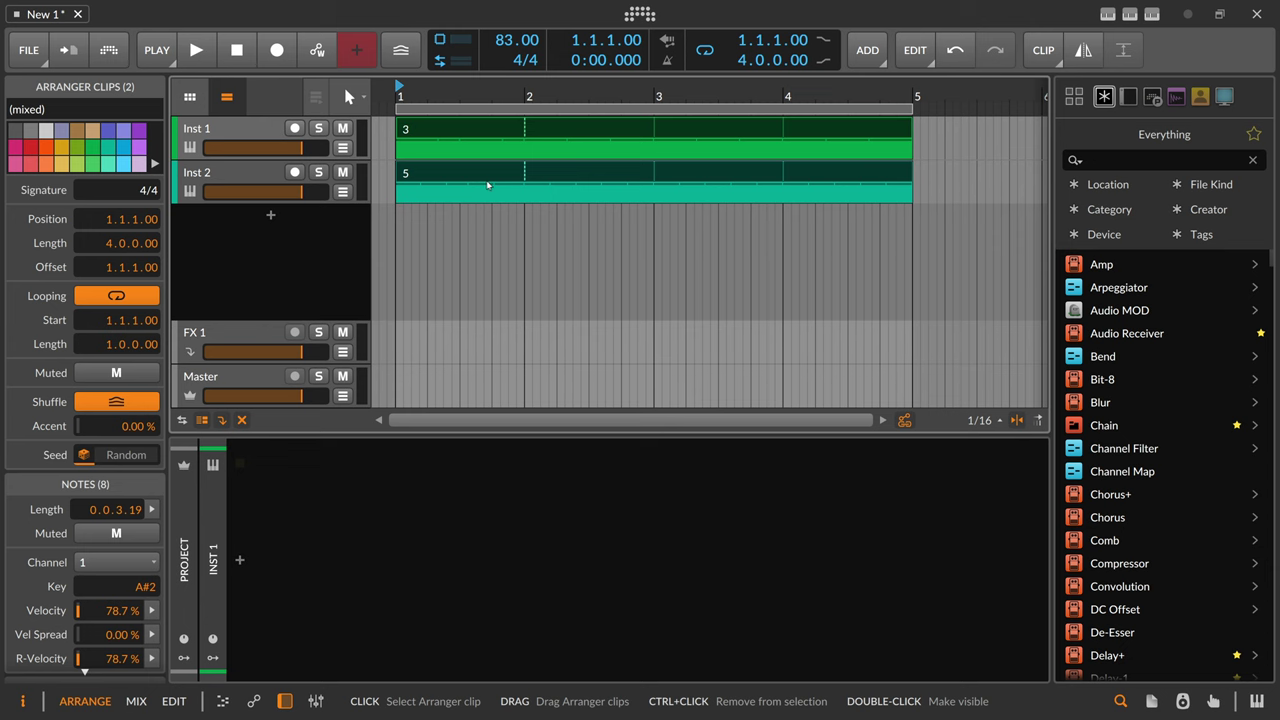
pyautogui.click(427, 148)
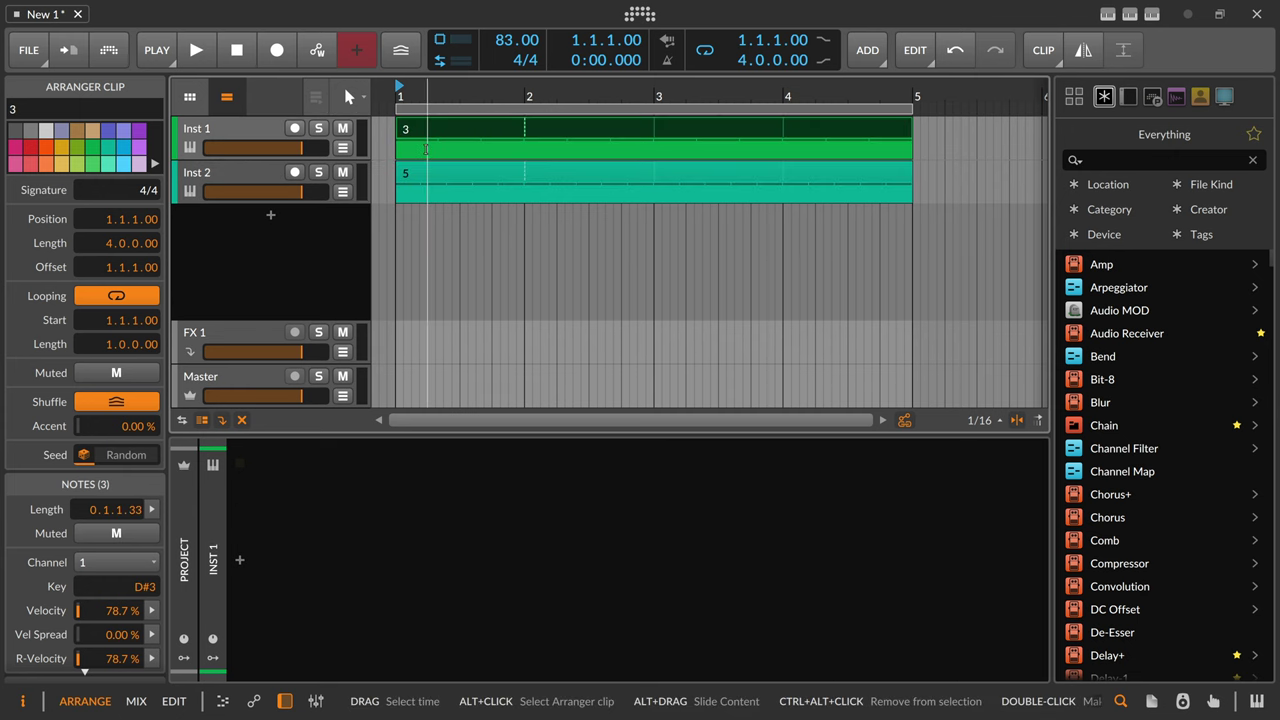
# Step: Select the Inst 1 and Inst 2 tracks together
pyautogui.click(236, 183)
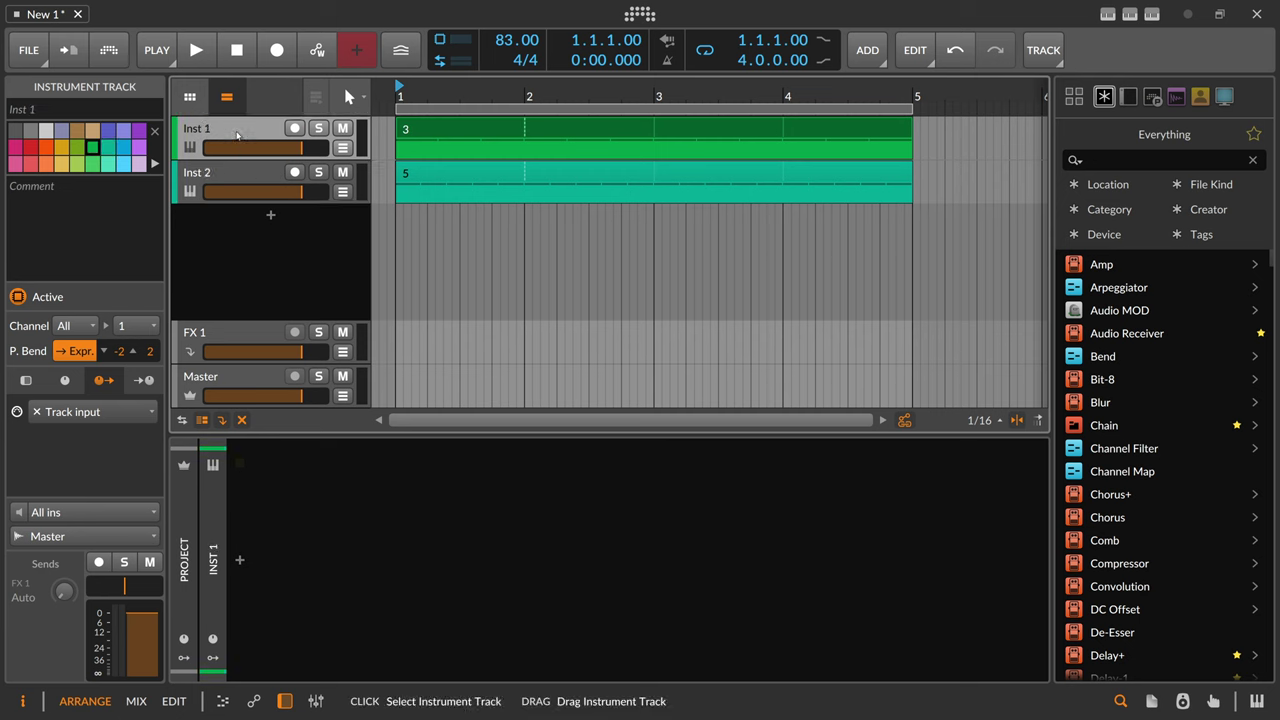
pyautogui.click(226, 144)
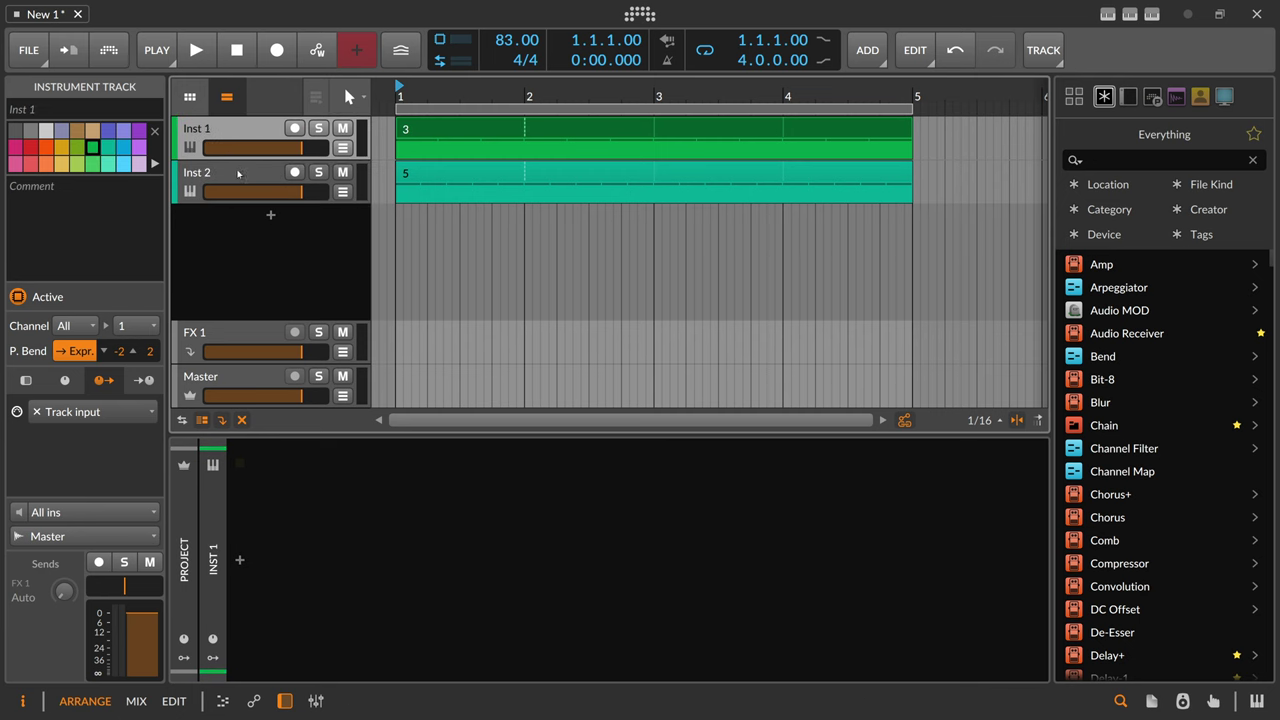
pyautogui.click(238, 174)
pyautogui.click(233, 132)
pyautogui.click(226, 172)
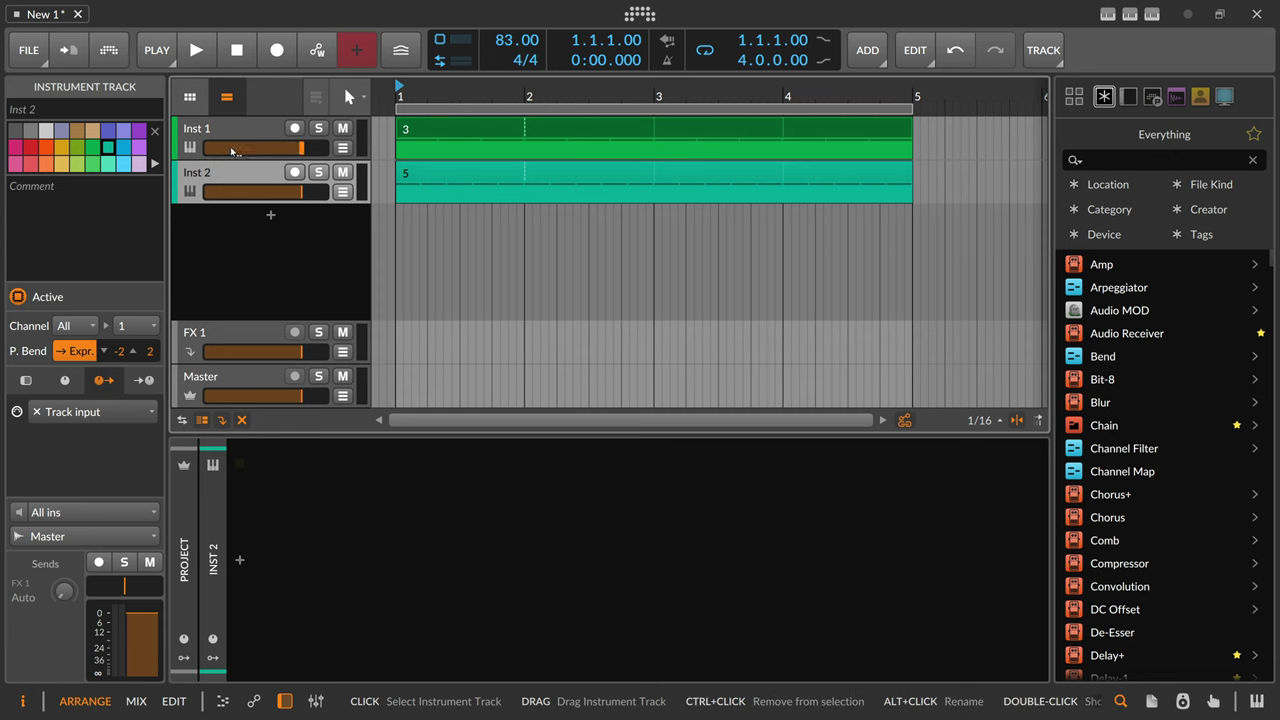
pyautogui.keyDown('ctrl'); pyautogui.click(230, 155); pyautogui.keyUp('ctrl')
pyautogui.press('ctrl')
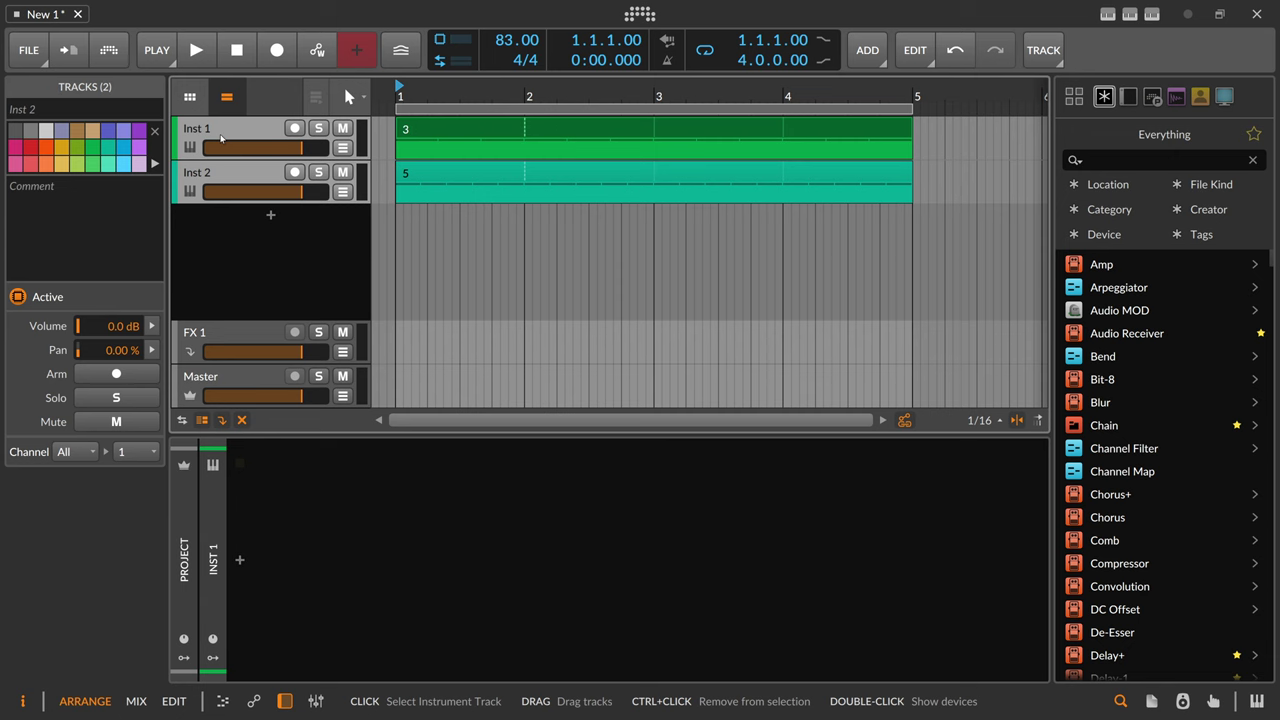
# Step: Group the Inst 1 and Inst 2 tracks and name the group Polyrhythm
pyautogui.press('ctrl')
pyautogui.hotkey('ctrl', 'g')
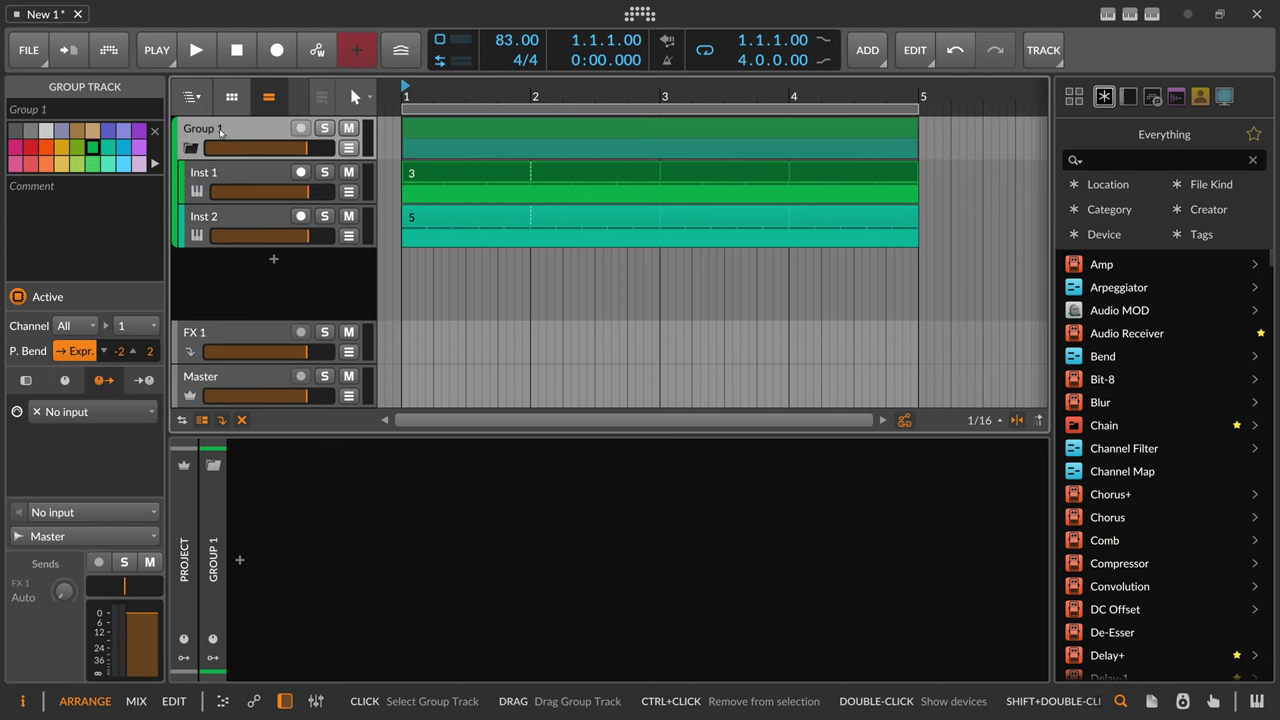
pyautogui.doubleClick(220, 129)
pyautogui.write('P')
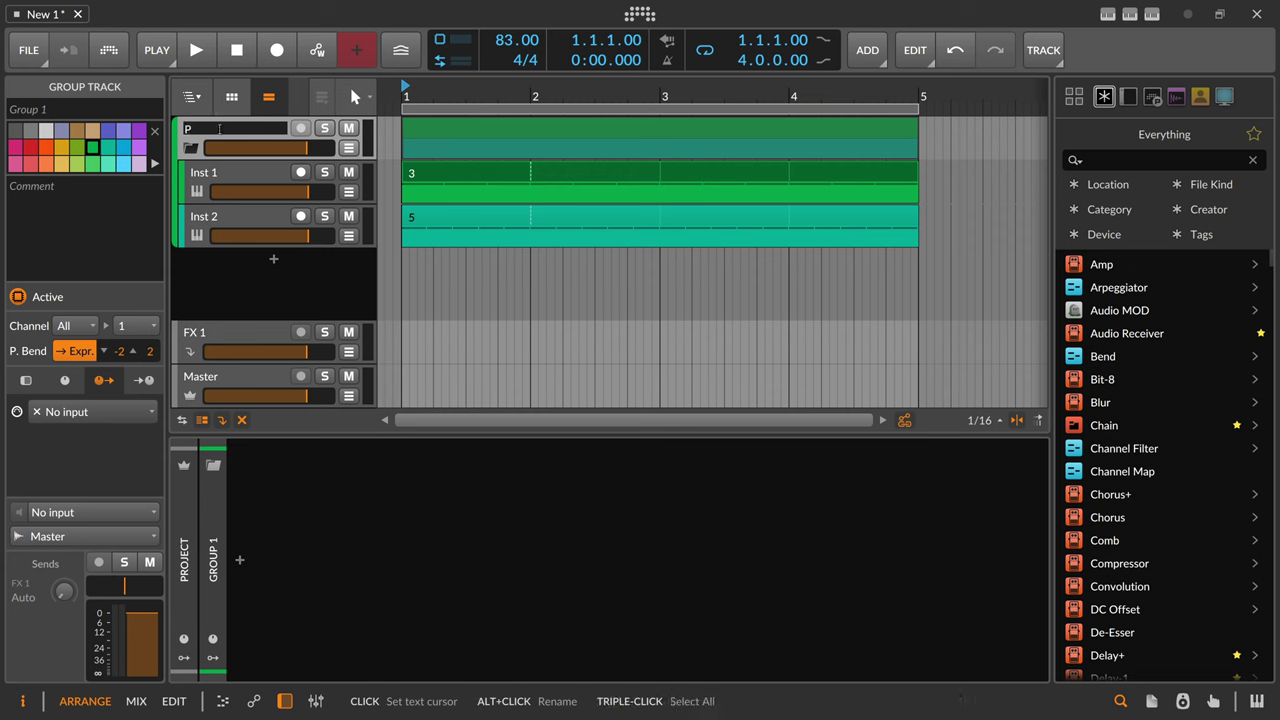
pyautogui.write('olyrhythm')
pyautogui.press('Return')
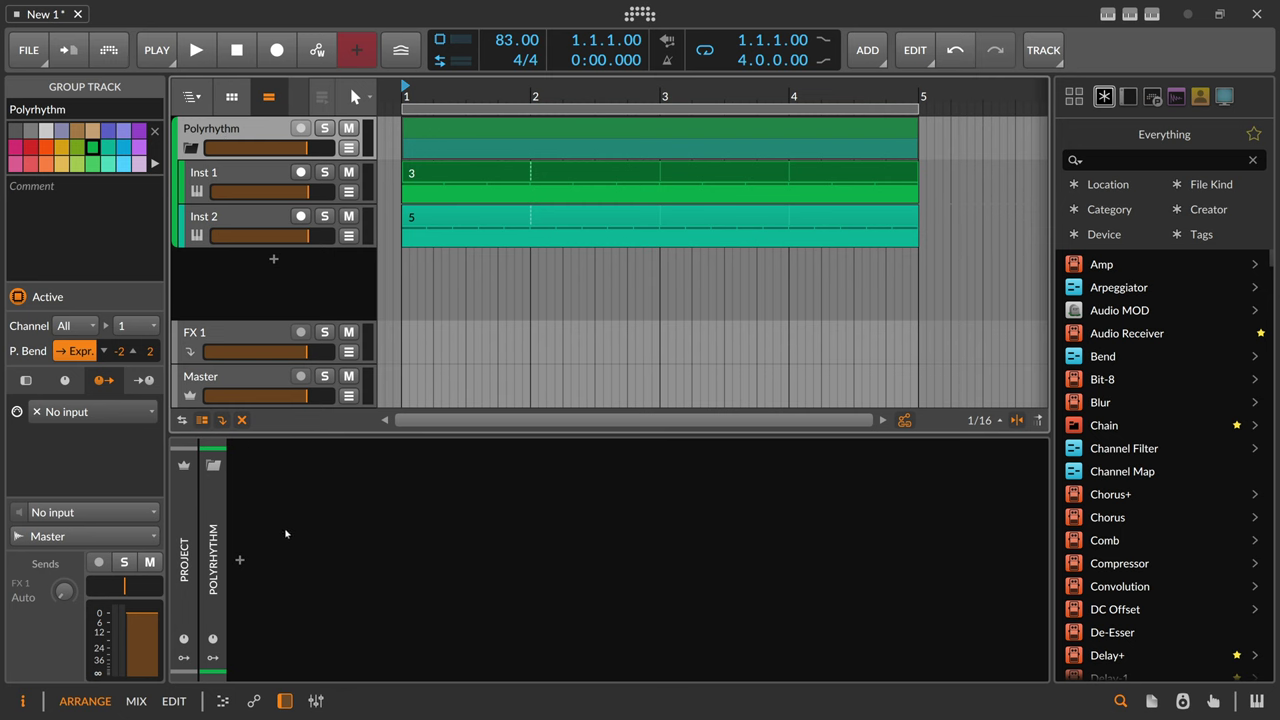
# Step: Insert the Polymer synth into the device chain of the Polyrhythm group
pyautogui.click(240, 560)
pyautogui.write('polym')
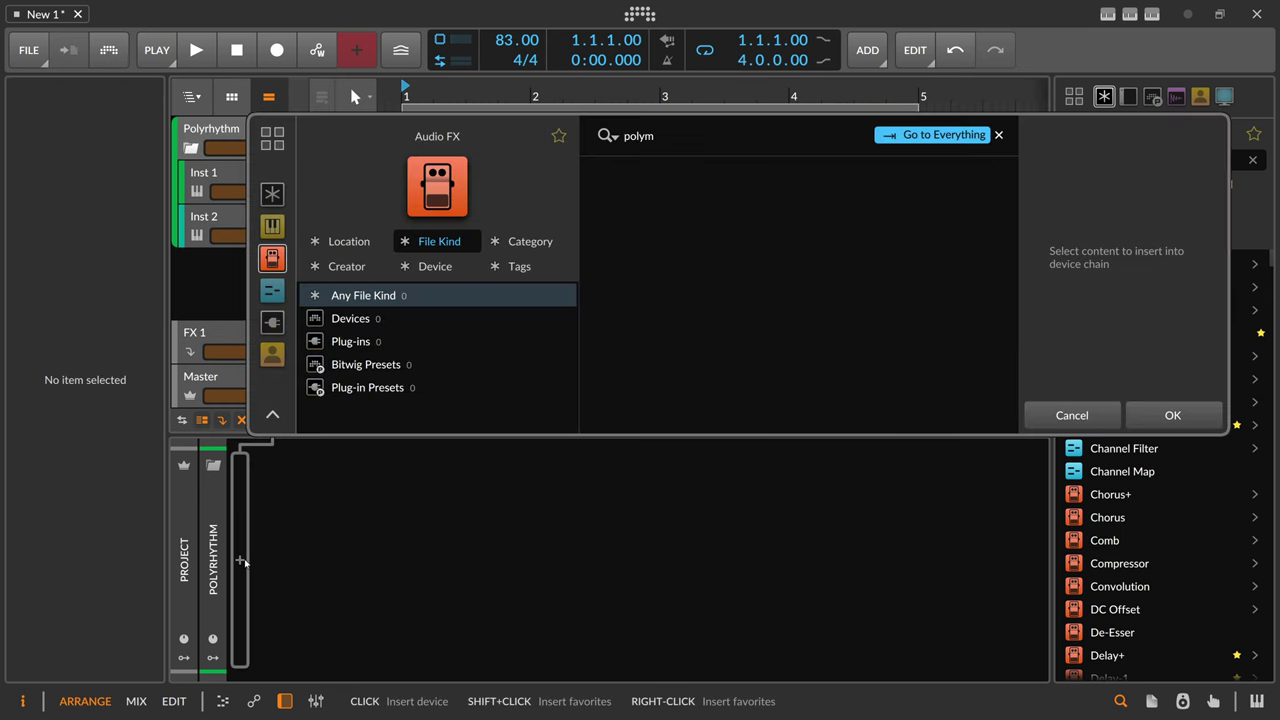
pyautogui.write('er')
pyautogui.click(274, 229)
pyautogui.doubleClick(623, 181)
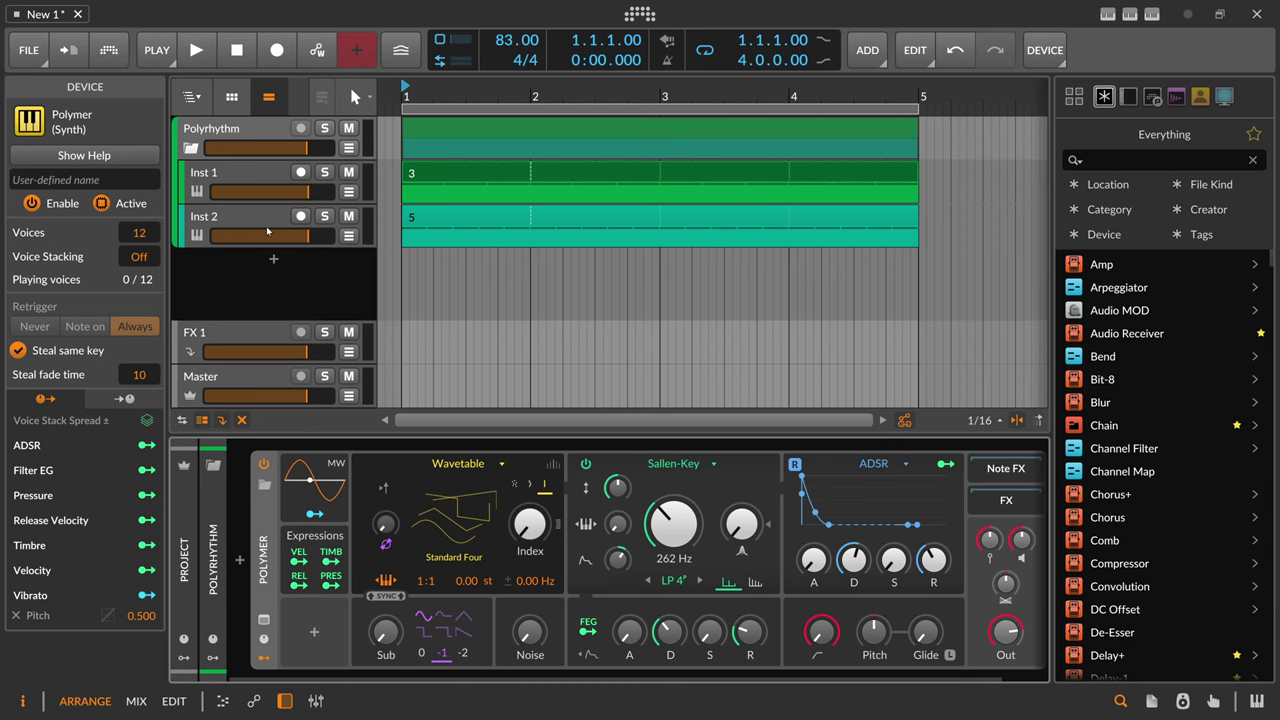
# Step: Route the note output of Inst 2 to the Polyrhythm Master track
pyautogui.click(225, 225)
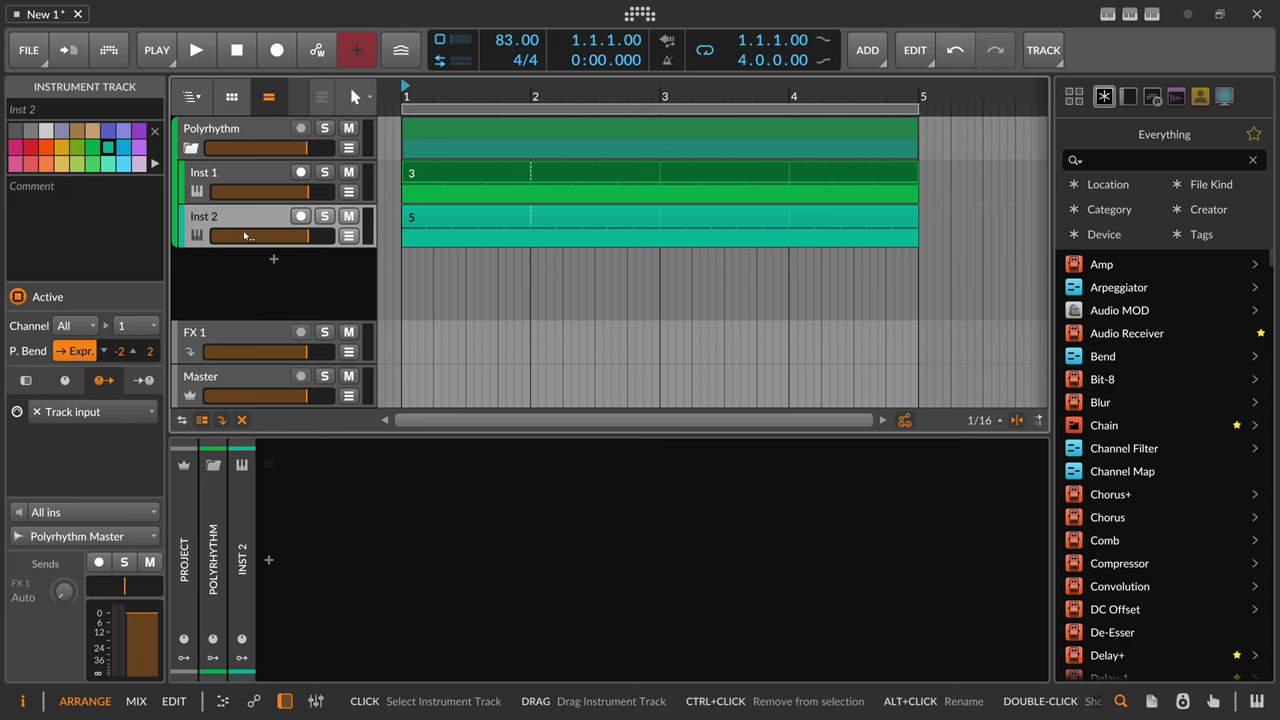
pyautogui.click(47, 536)
pyautogui.moveTo(51, 508)
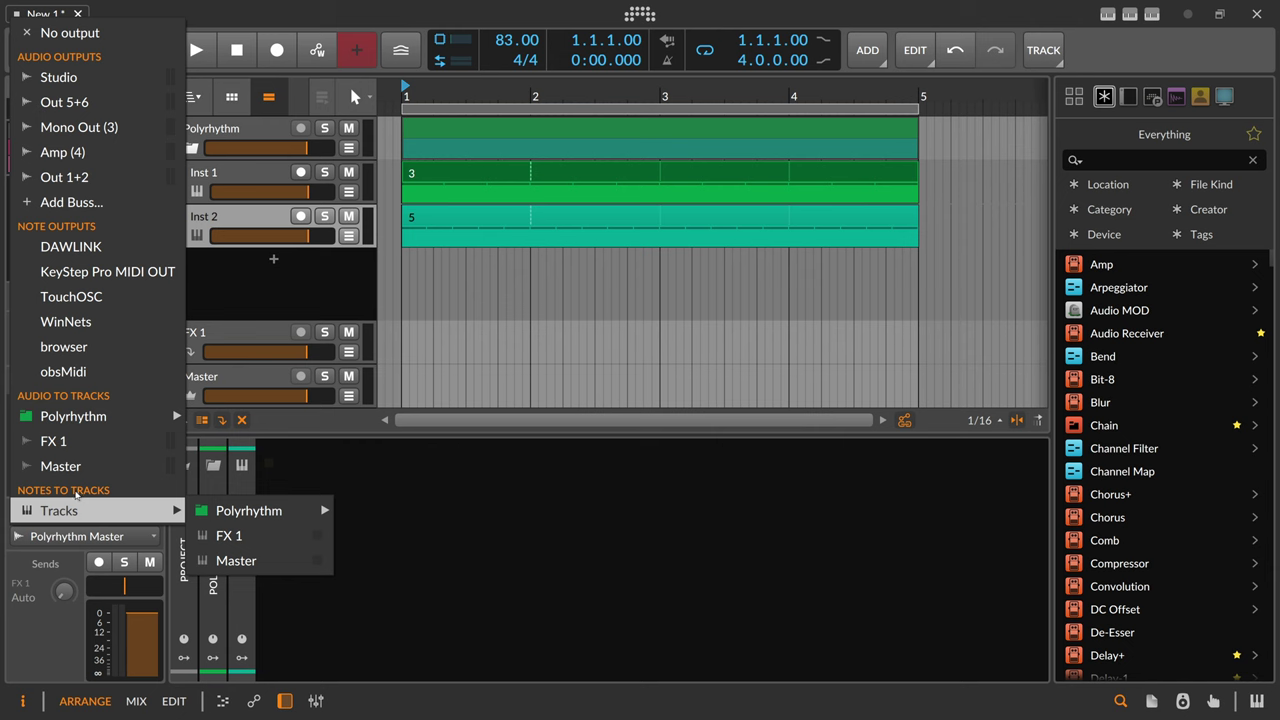
pyautogui.moveTo(249, 515)
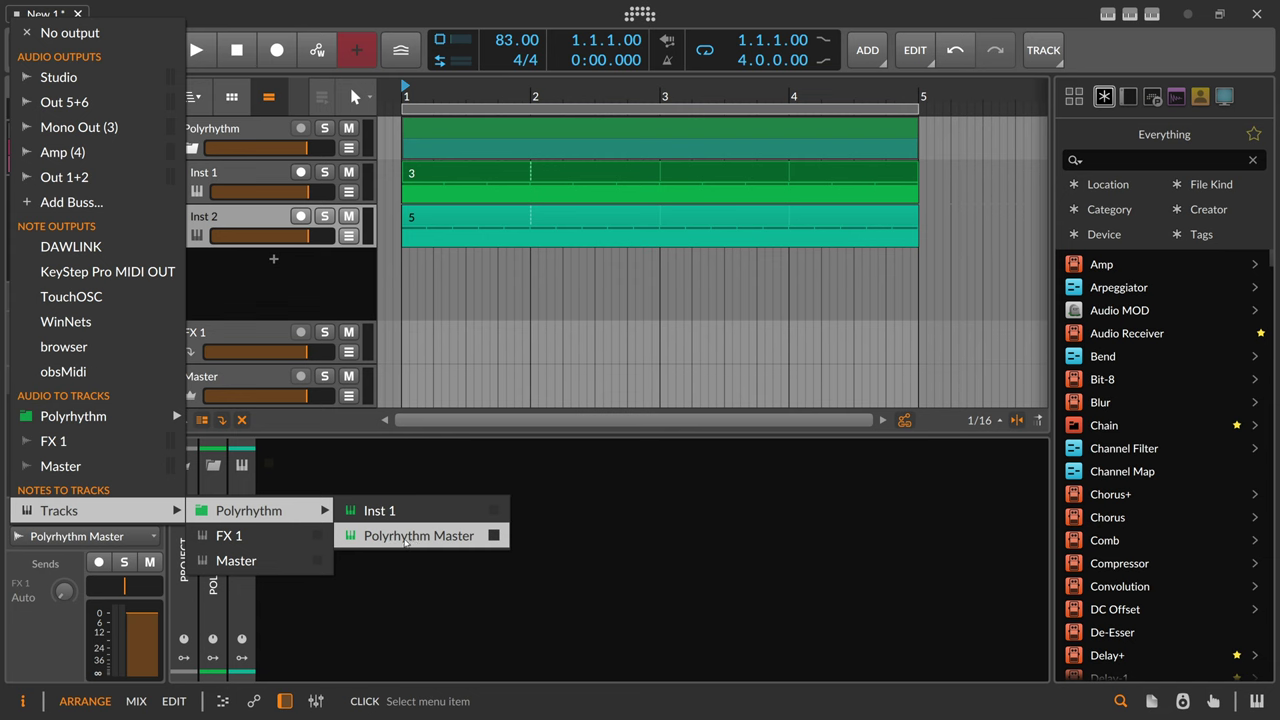
pyautogui.click(60, 536)
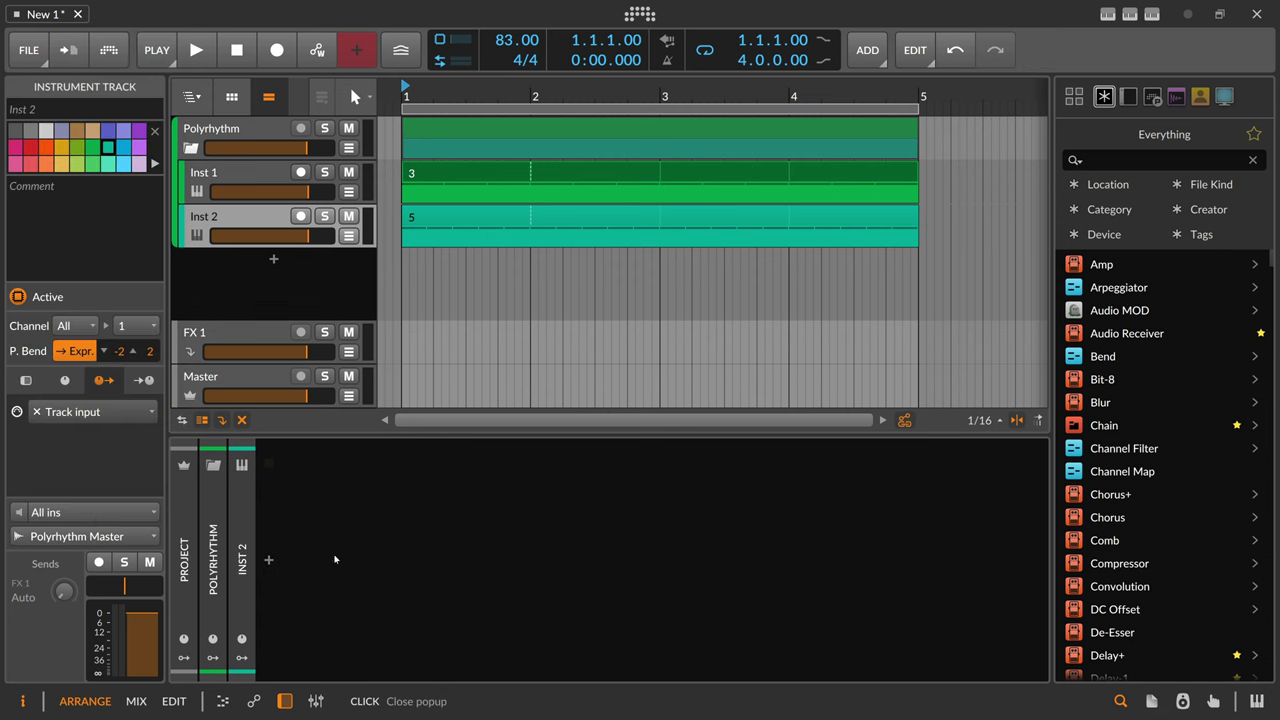
pyautogui.click(57, 536)
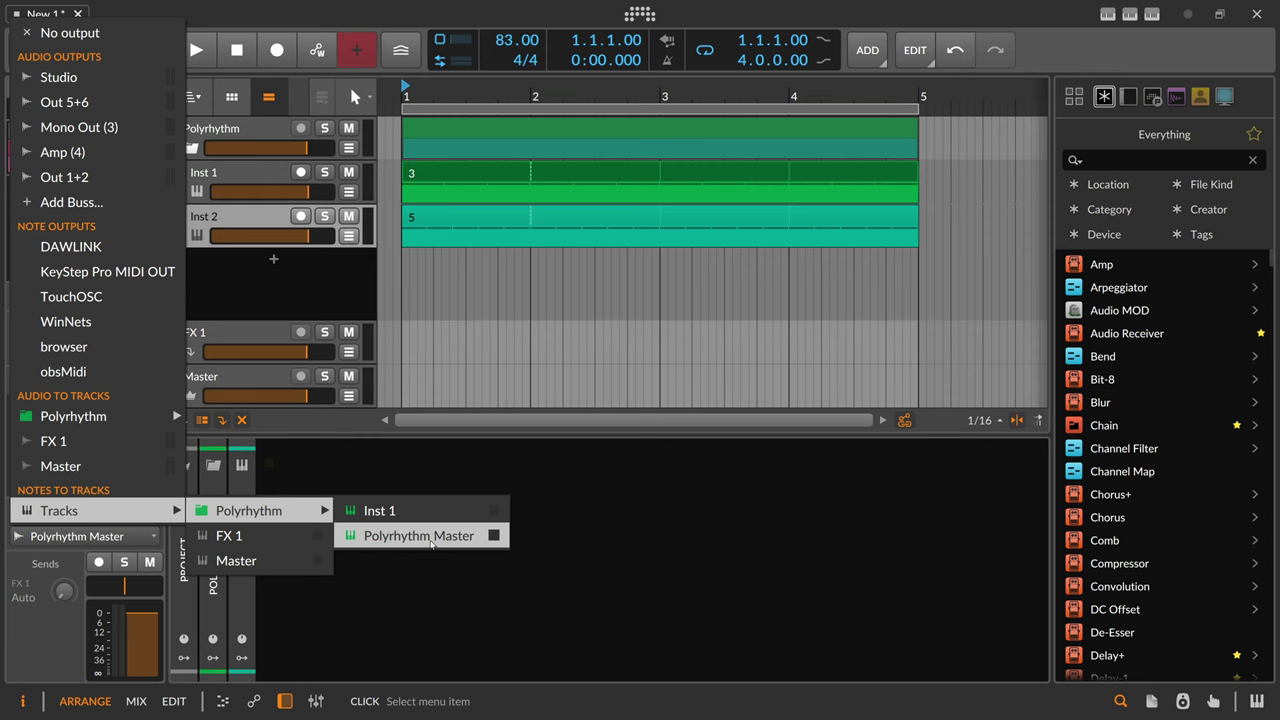
pyautogui.click(431, 537)
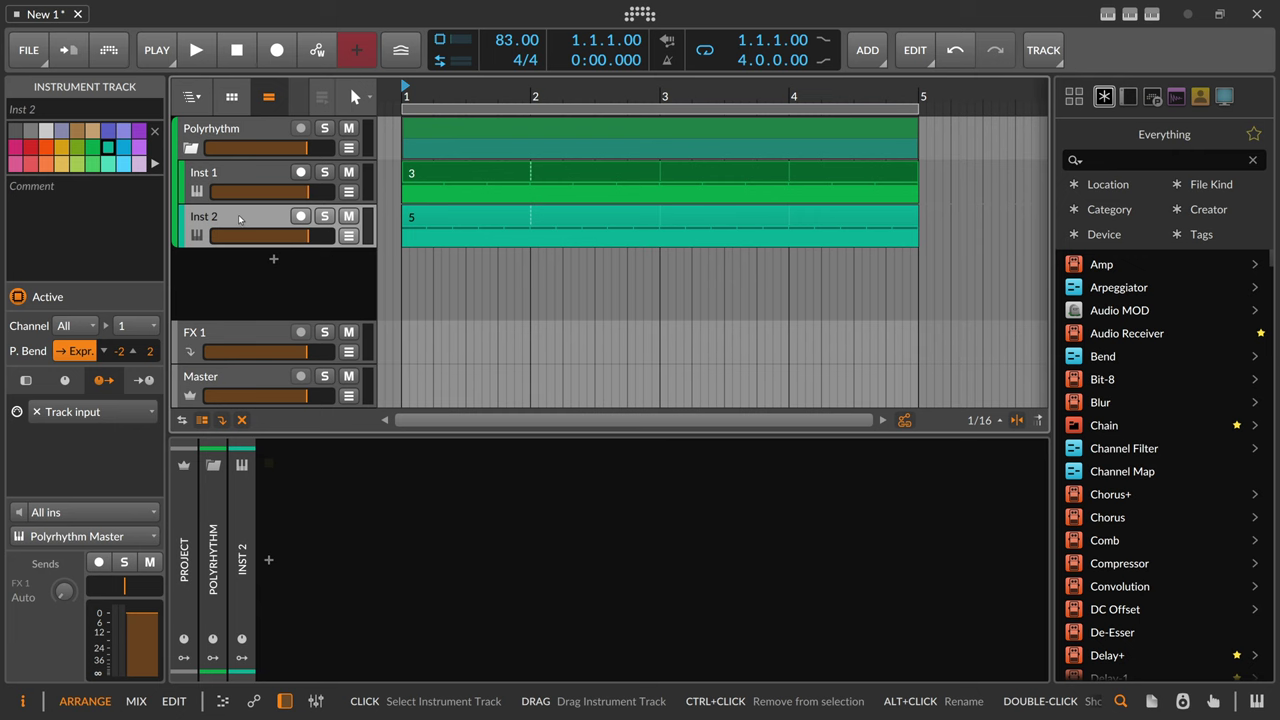
# Step: Route the note output of Inst 1 to the Polyrhythm Master track
pyautogui.click(210, 178)
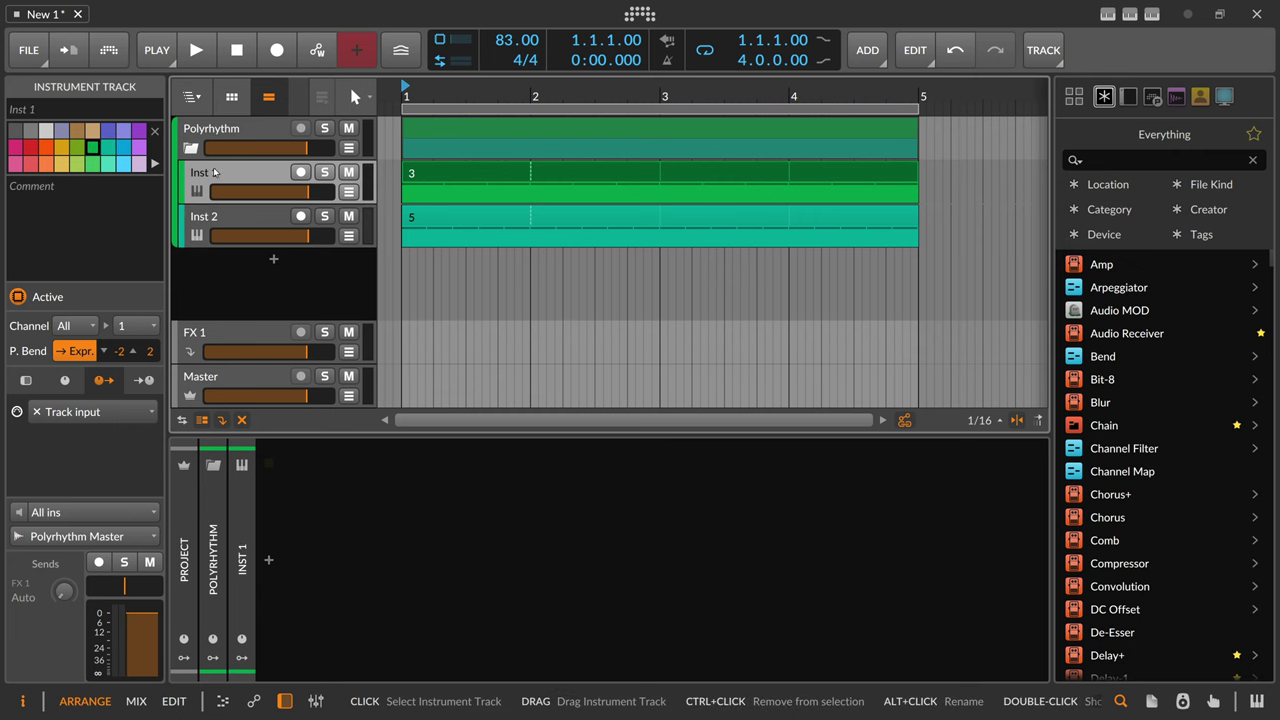
pyautogui.click(75, 536)
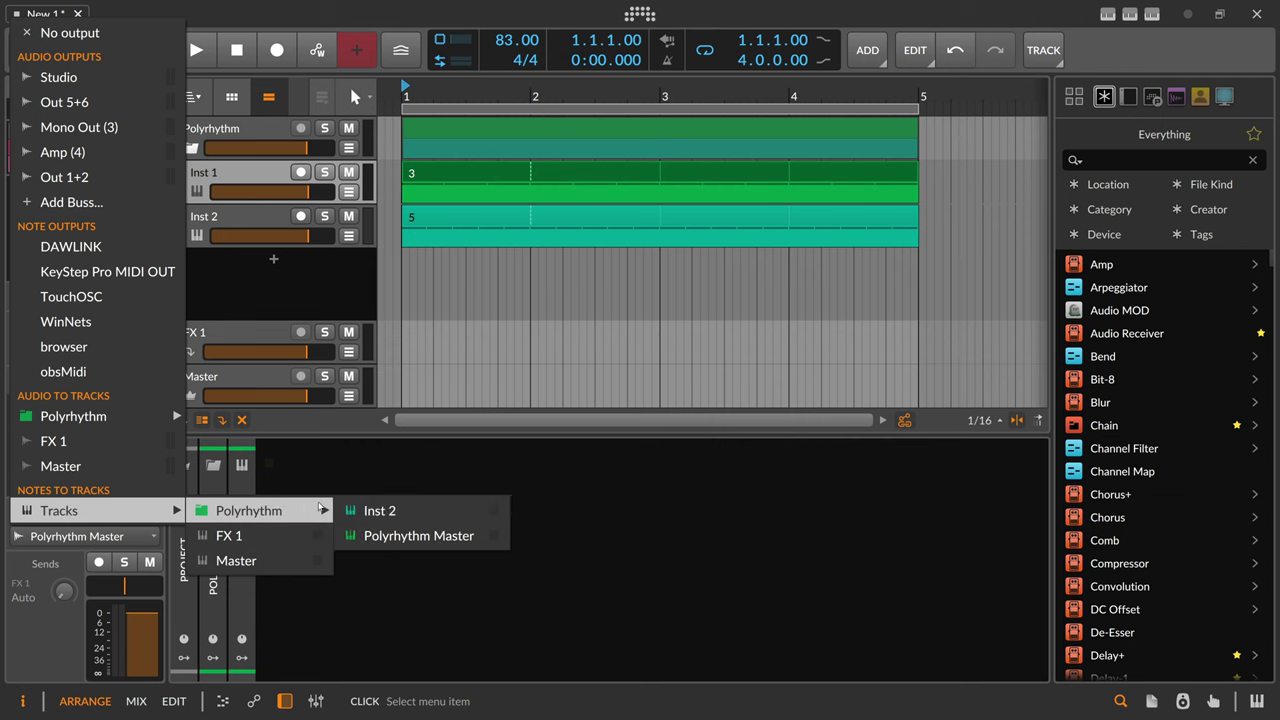
pyautogui.click(388, 531)
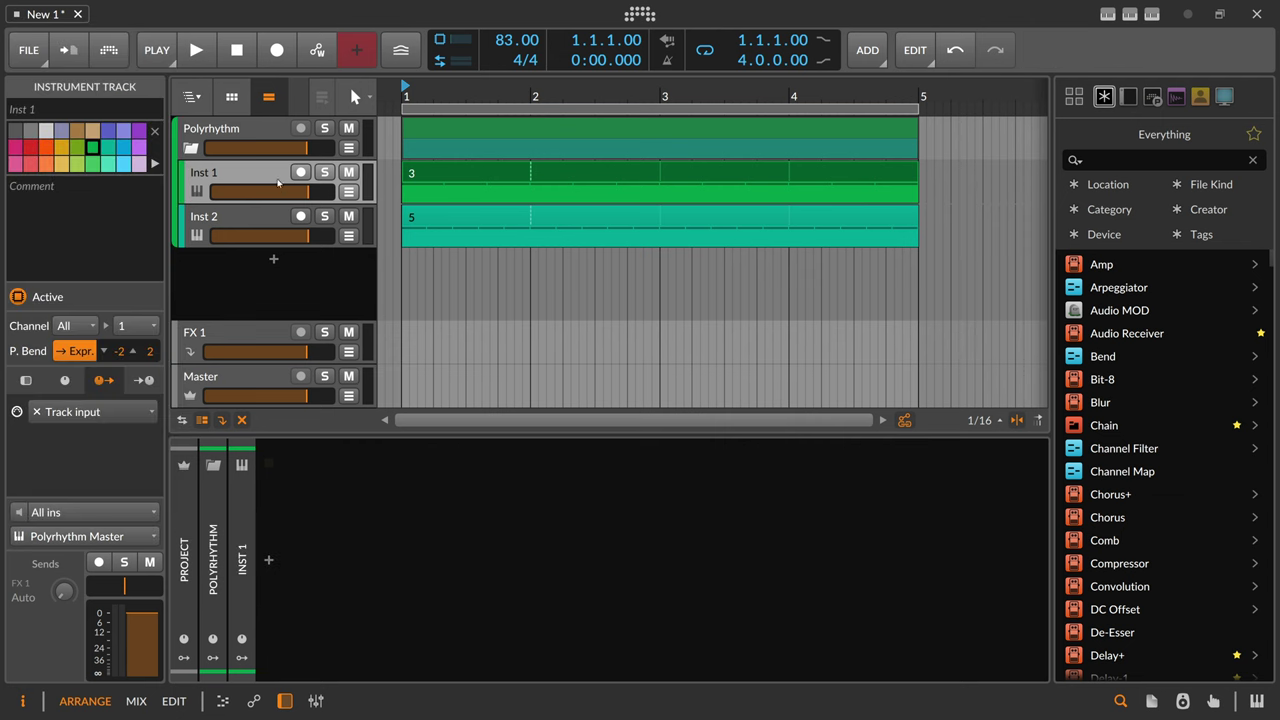
pyautogui.click(422, 177)
pyautogui.click(417, 219)
pyautogui.click(419, 179)
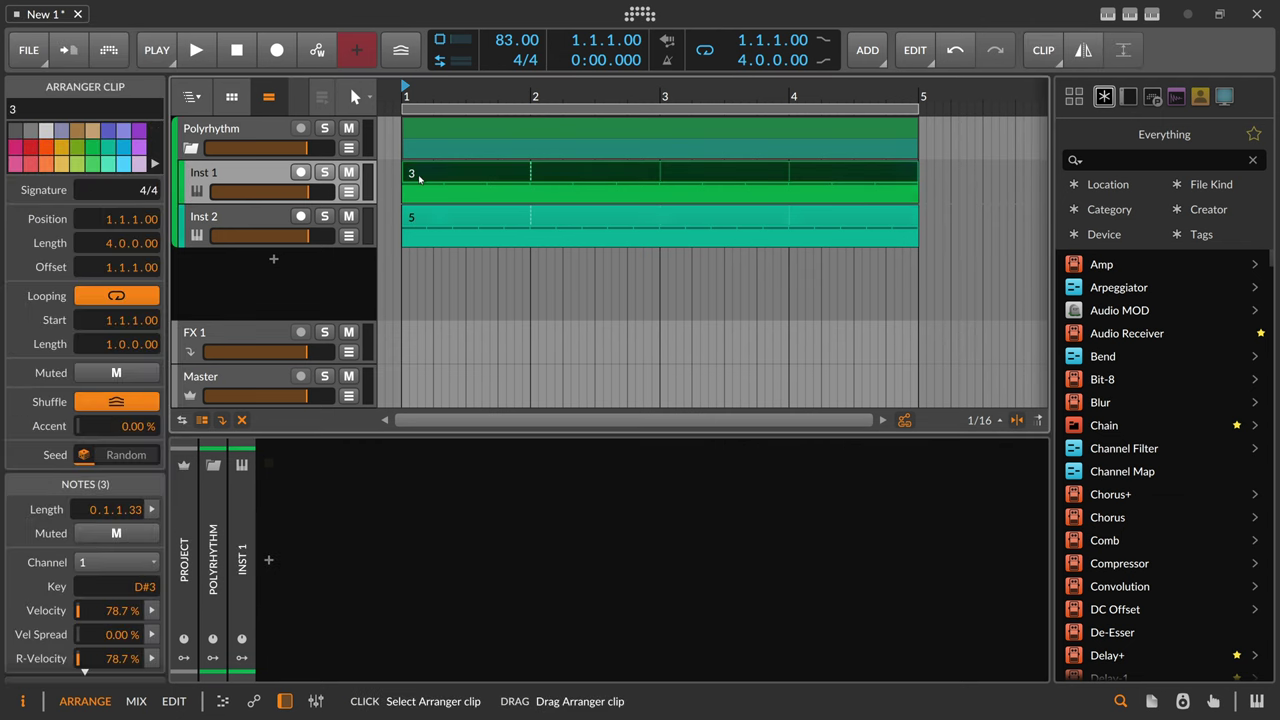
pyautogui.click(420, 218)
pyautogui.press('Up')
pyautogui.press('Down')
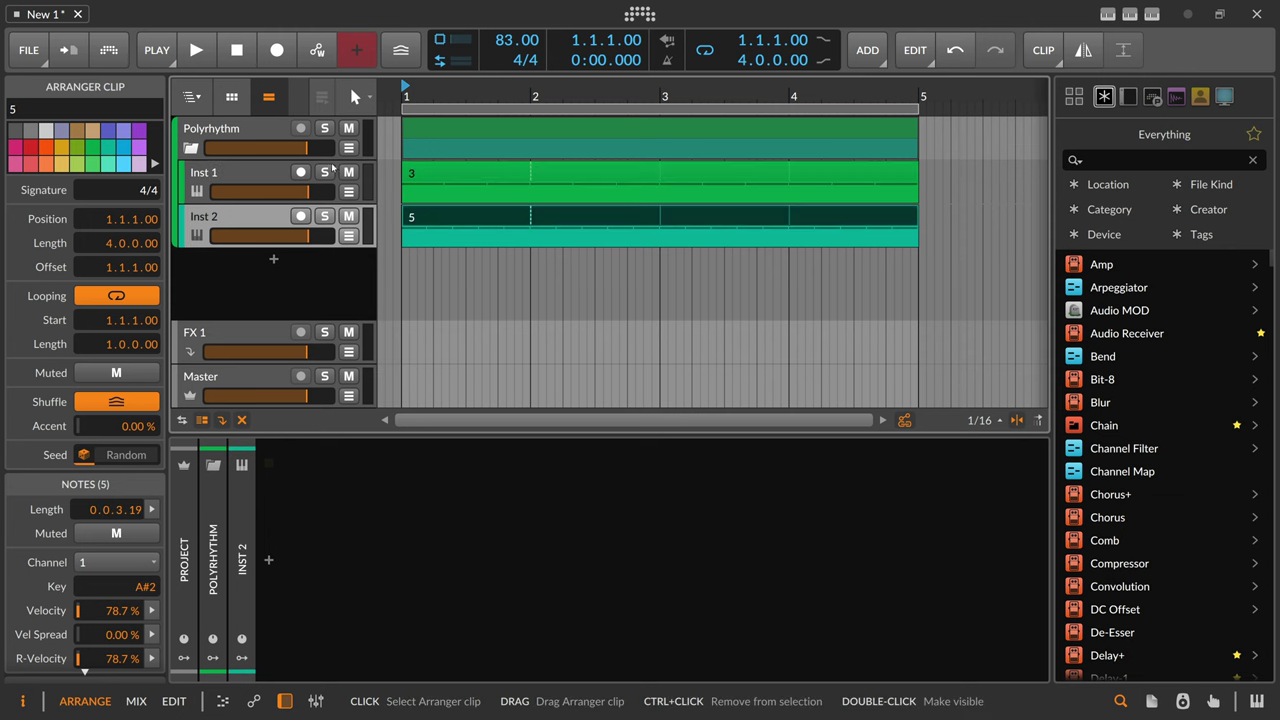
# Step: Play the polyrhythm through the group's Polymer while lowering its filter cutoff to 258 Hz, and stop playback
pyautogui.click(220, 130)
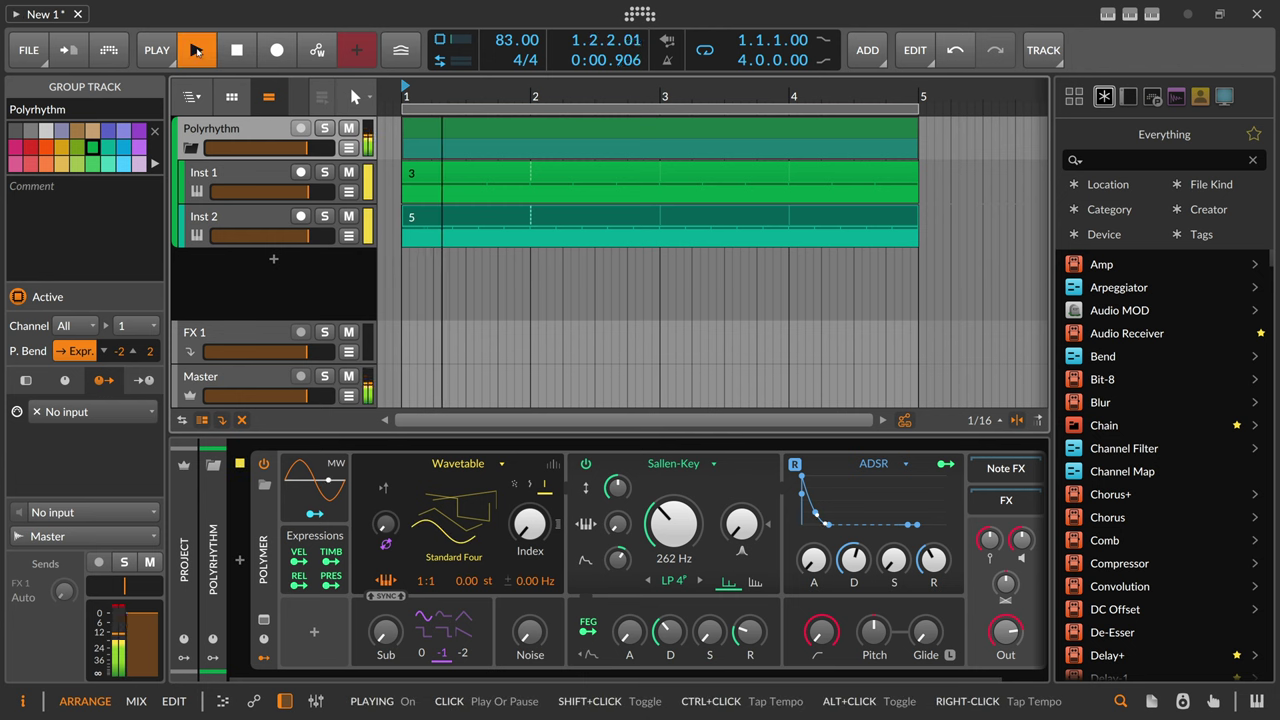
pyautogui.moveTo(460, 678); pyautogui.dragTo(530, 678)
pyautogui.moveTo(628, 540); pyautogui.dragTo(568, 527)
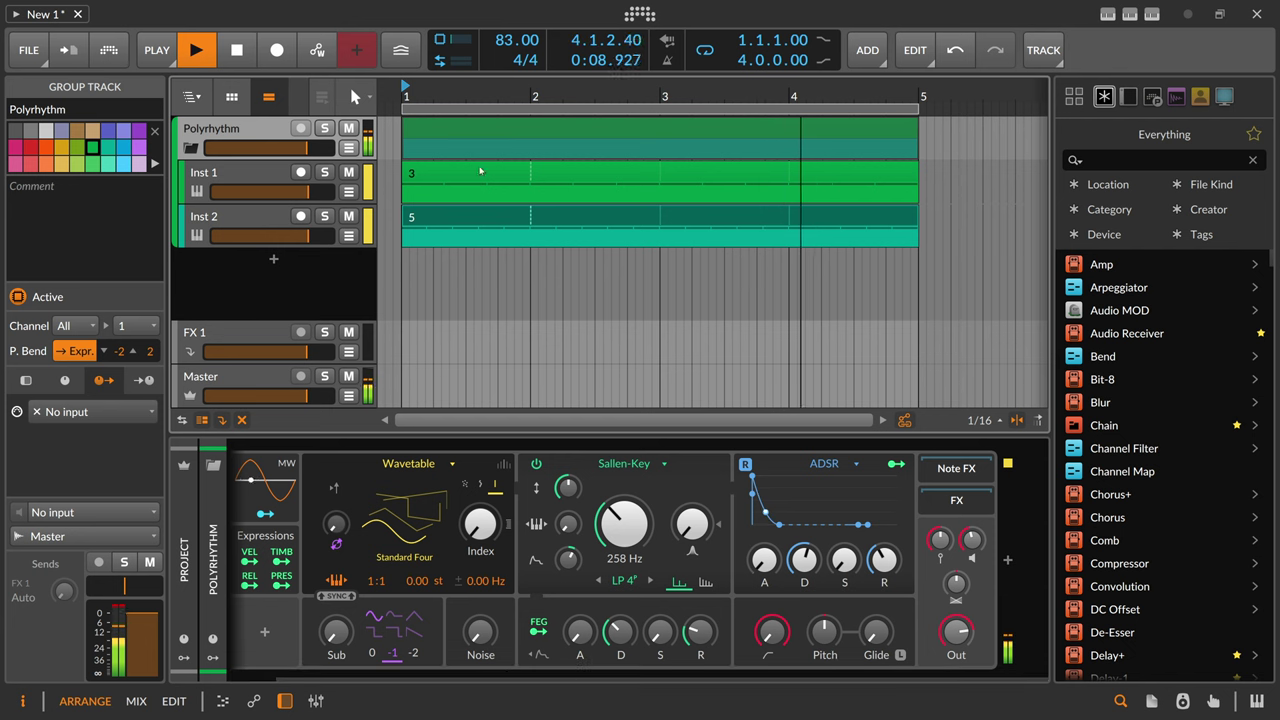
pyautogui.moveTo(457, 98); pyautogui.dragTo(453, 88)
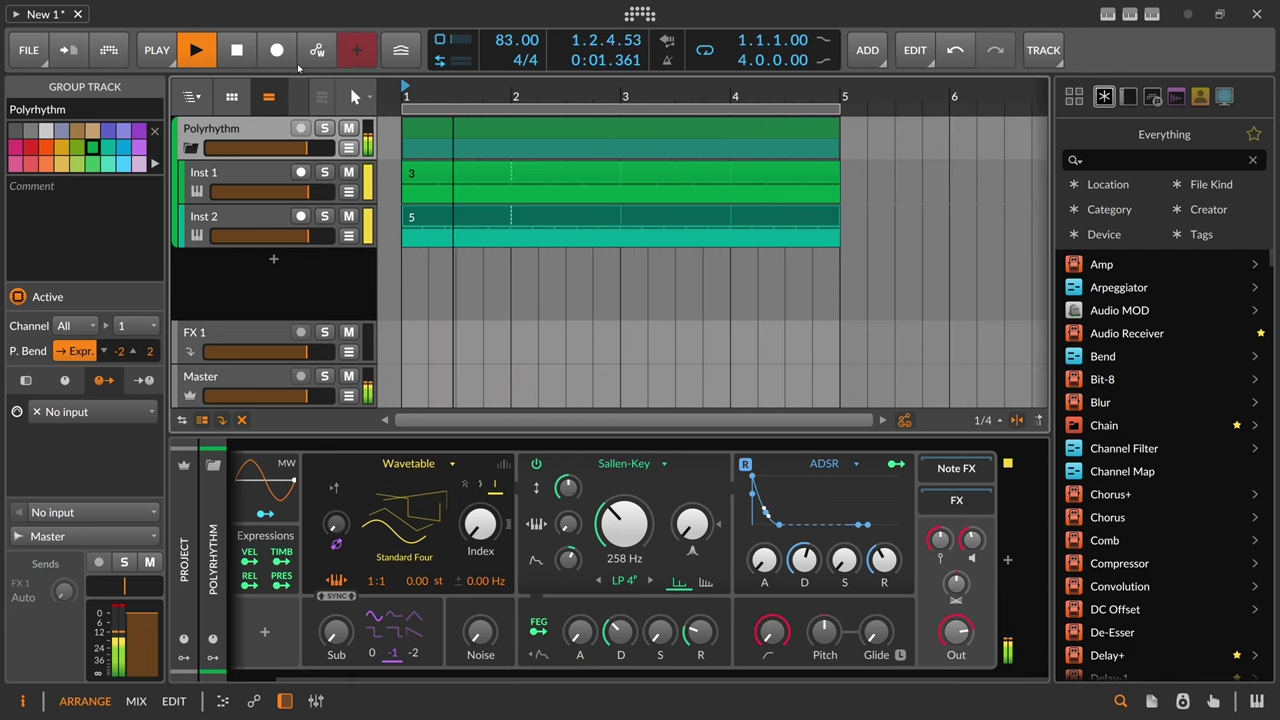
pyautogui.click(236, 50)
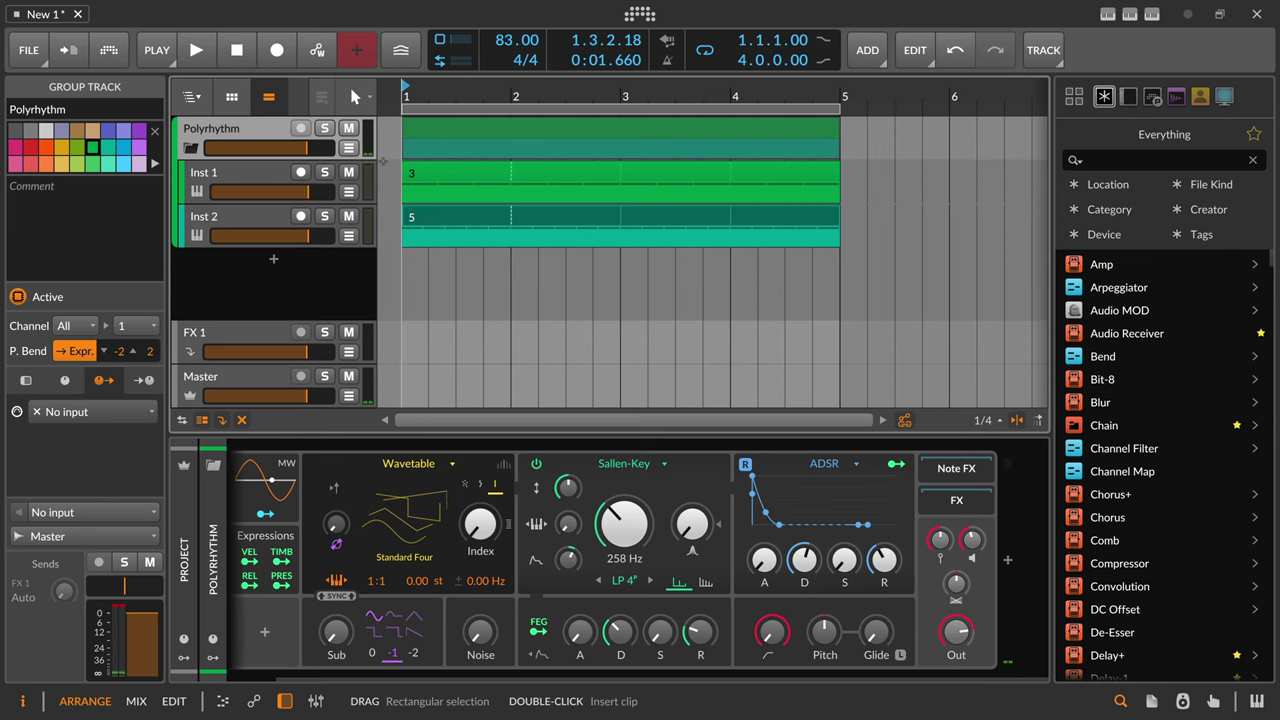
pyautogui.click(412, 172)
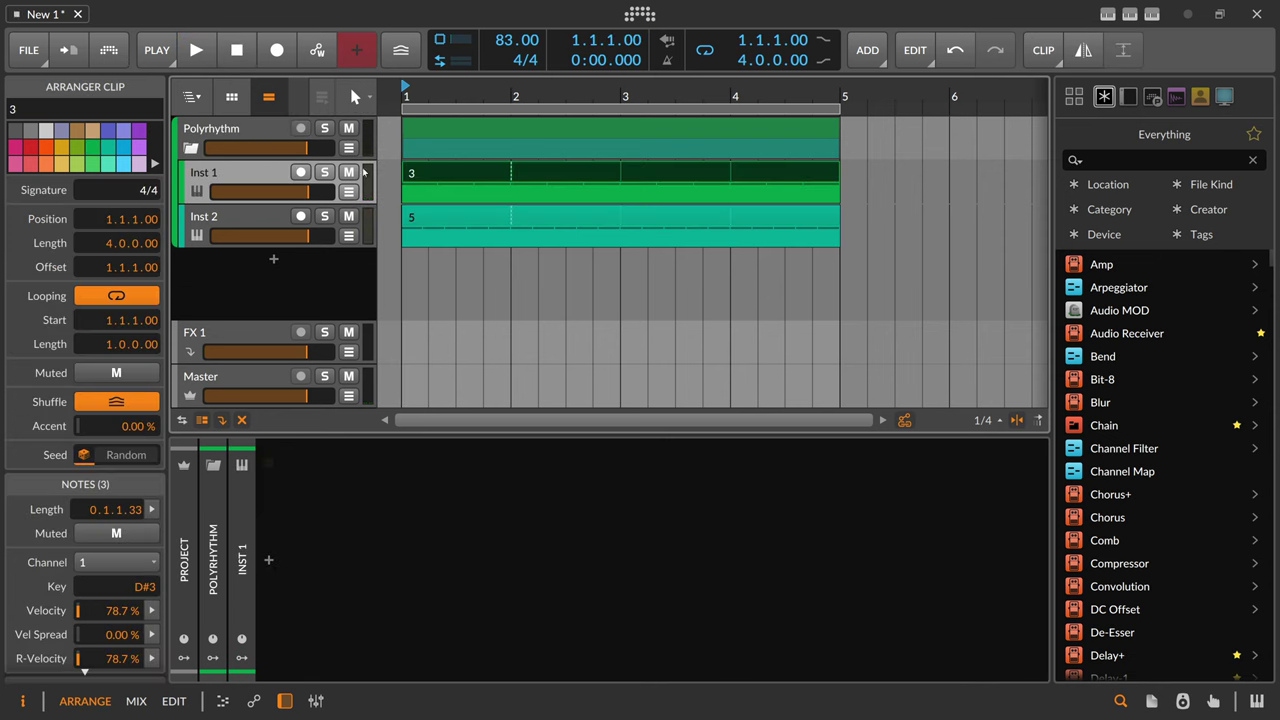
pyautogui.moveTo(403, 188); pyautogui.dragTo(510, 195)
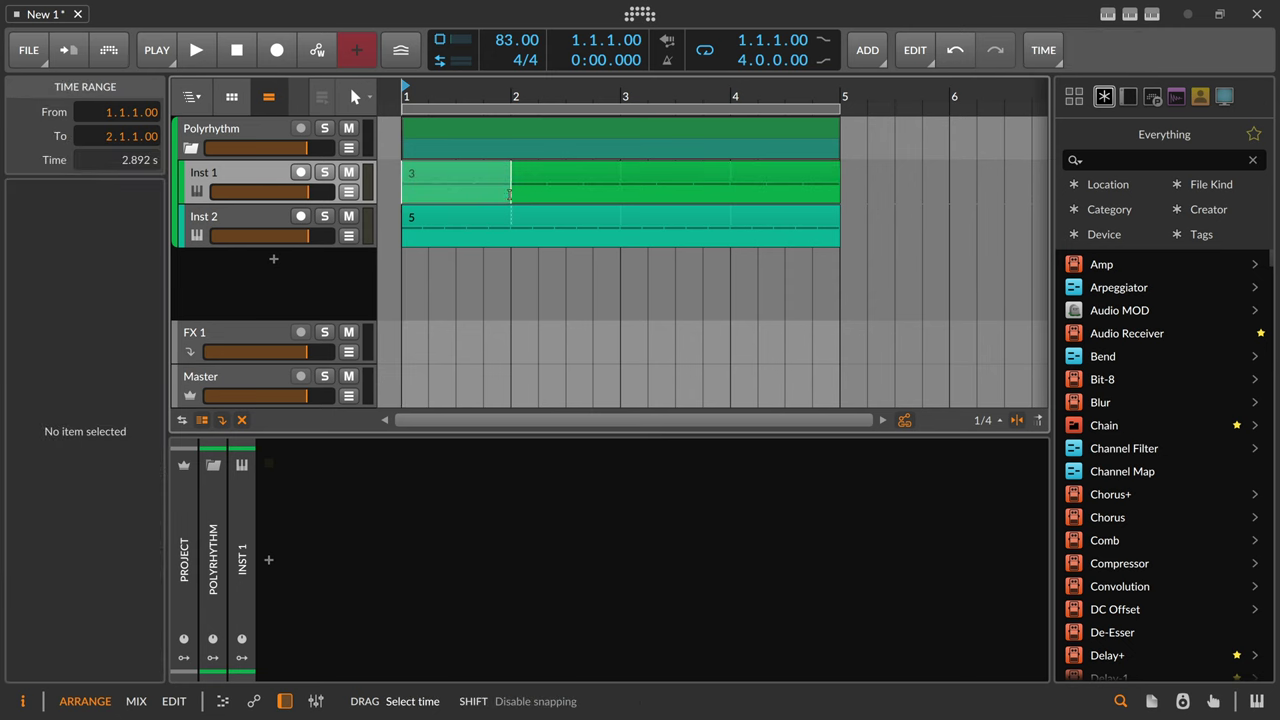
pyautogui.click(468, 222)
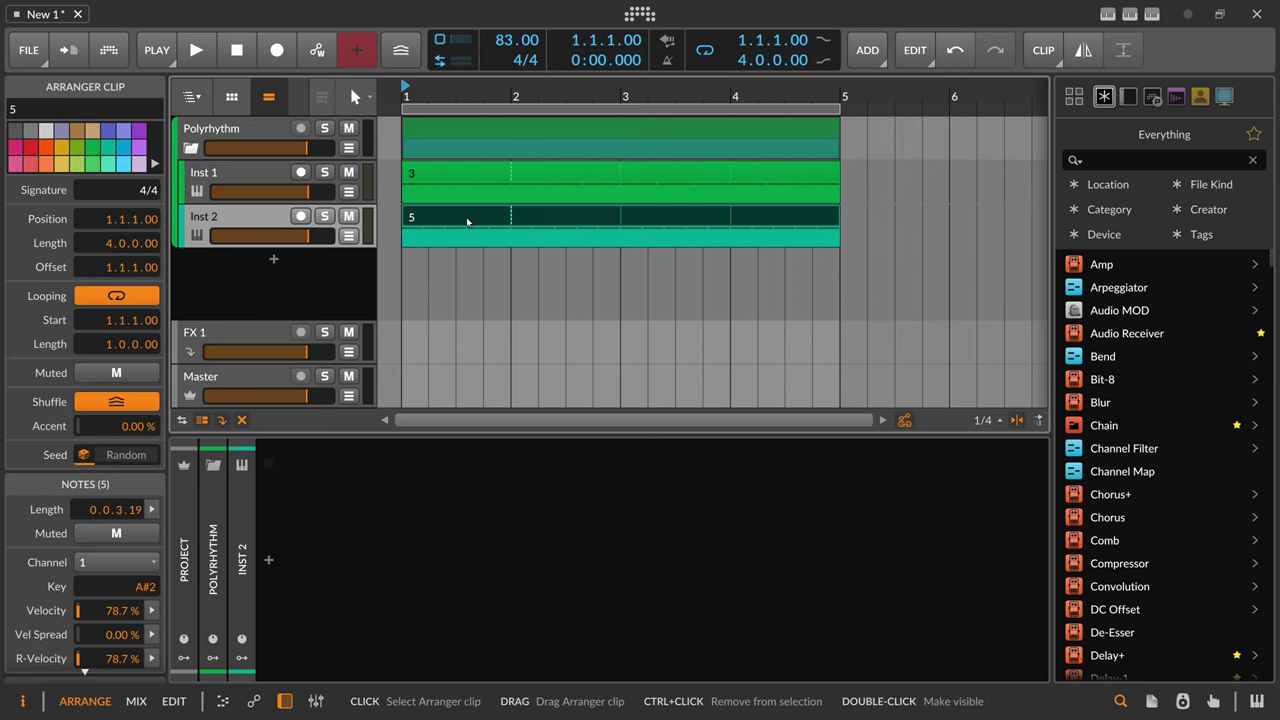
pyautogui.click(424, 175)
pyautogui.click(424, 218)
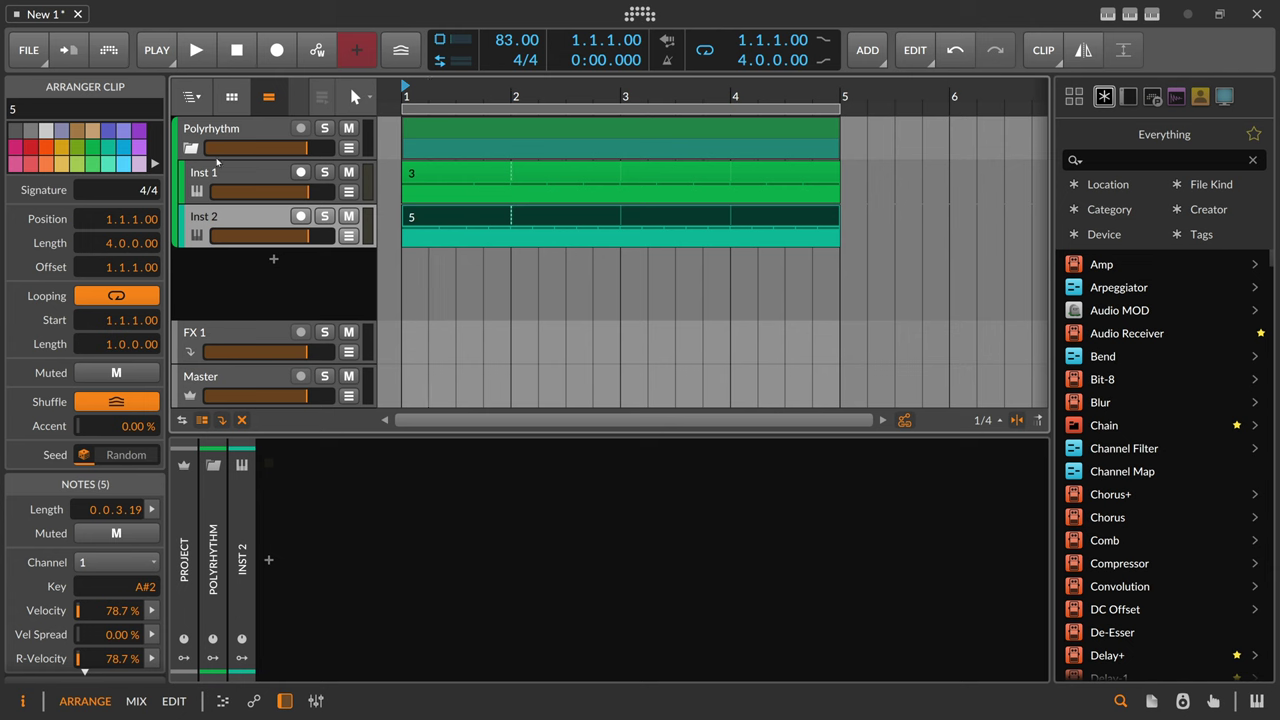
# Step: Collapse the Polyrhythm group and add an empty instrument track below it
pyautogui.click(190, 148)
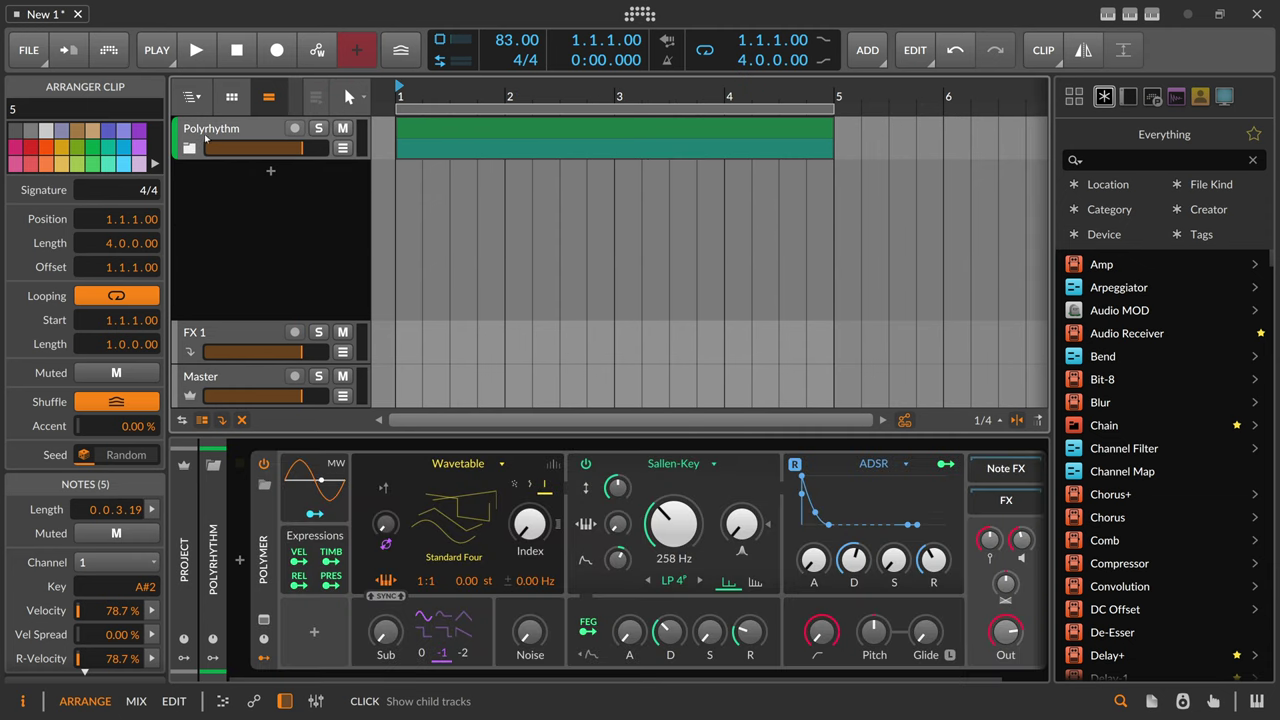
pyautogui.click(207, 140)
pyautogui.click(270, 171)
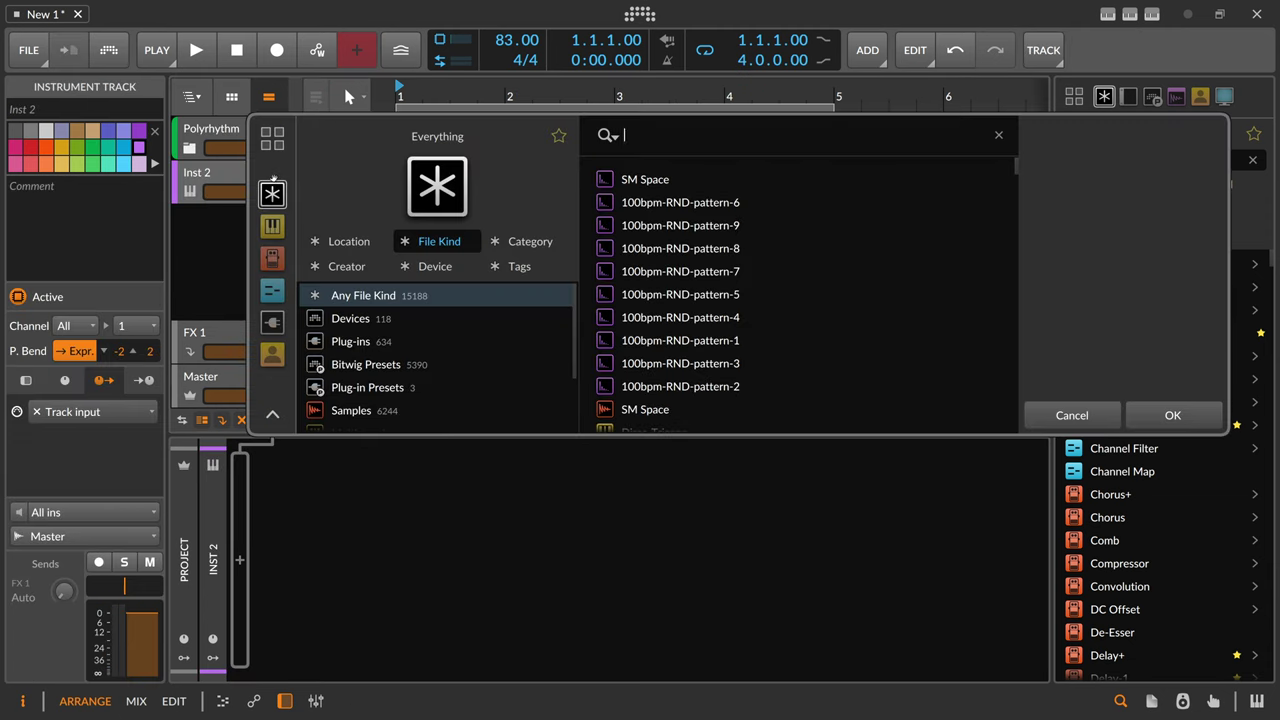
pyautogui.press('Escape')
pyautogui.rightClick(270, 180)
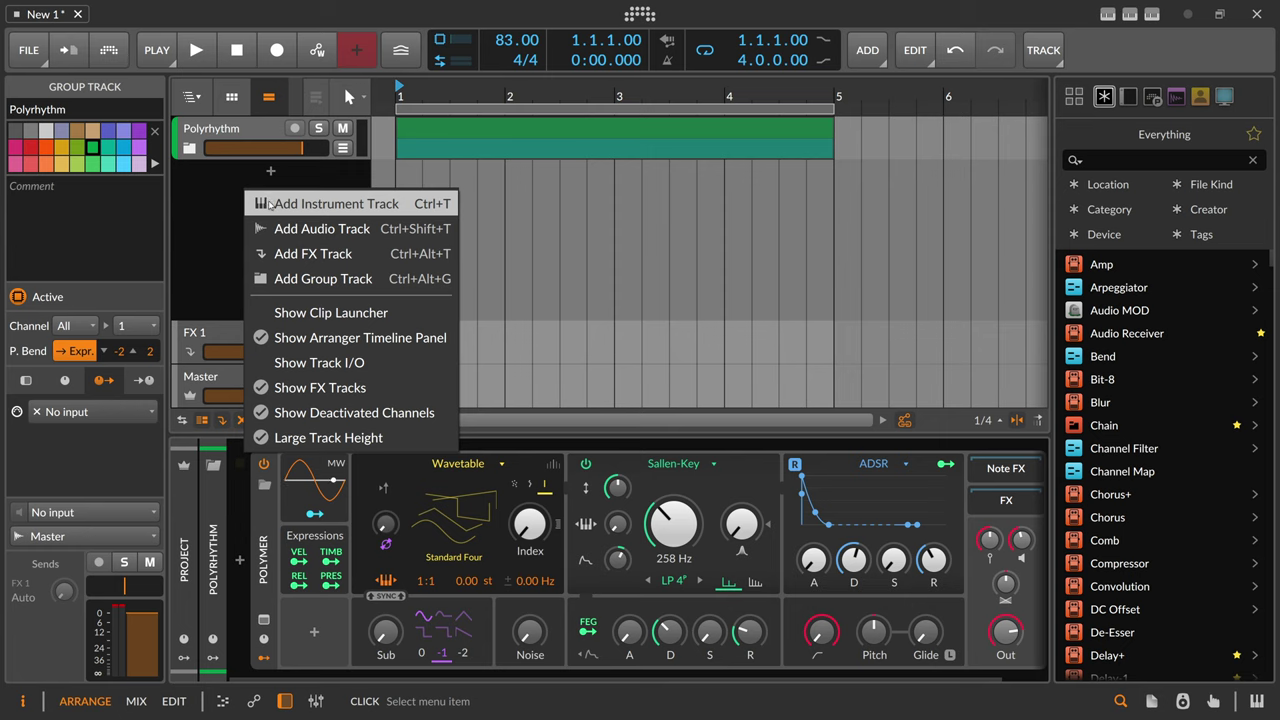
pyautogui.click(270, 204)
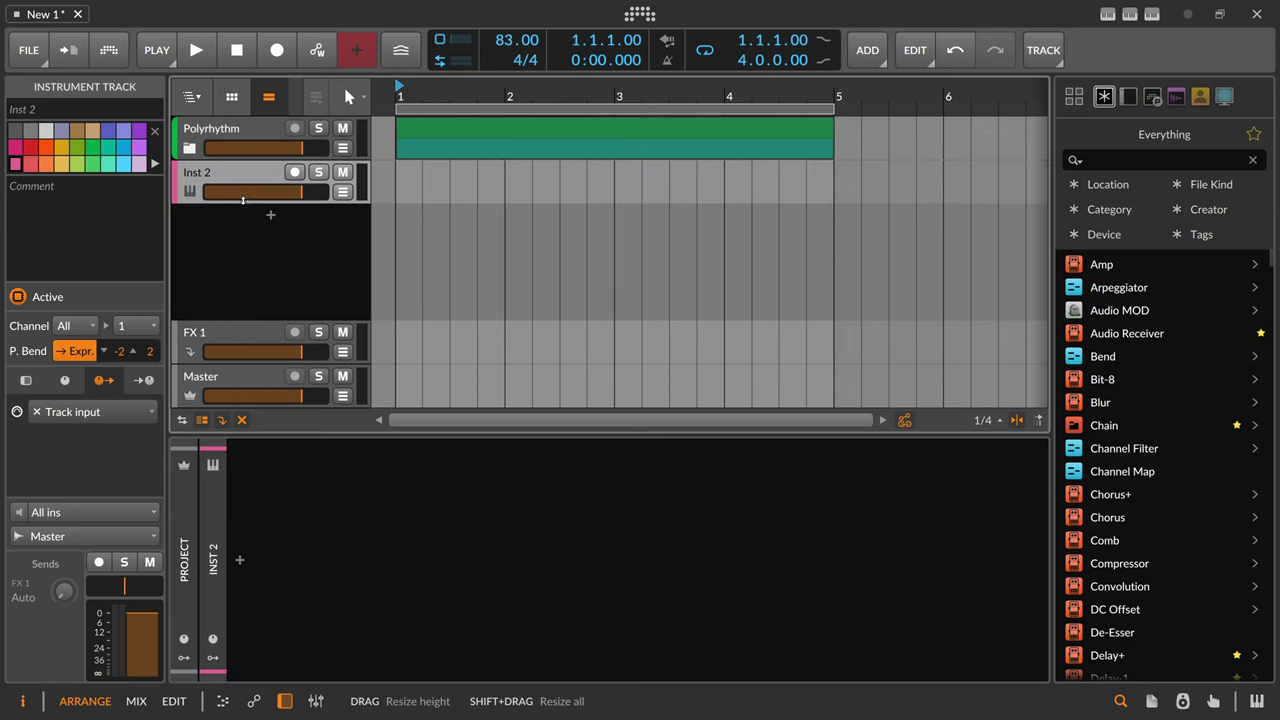
# Step: Create a one-bar clip at bar 1 on the new instrument track and draw a D#4 note of length 0.0.2.00 at its start
pyautogui.doubleClick(403, 176)
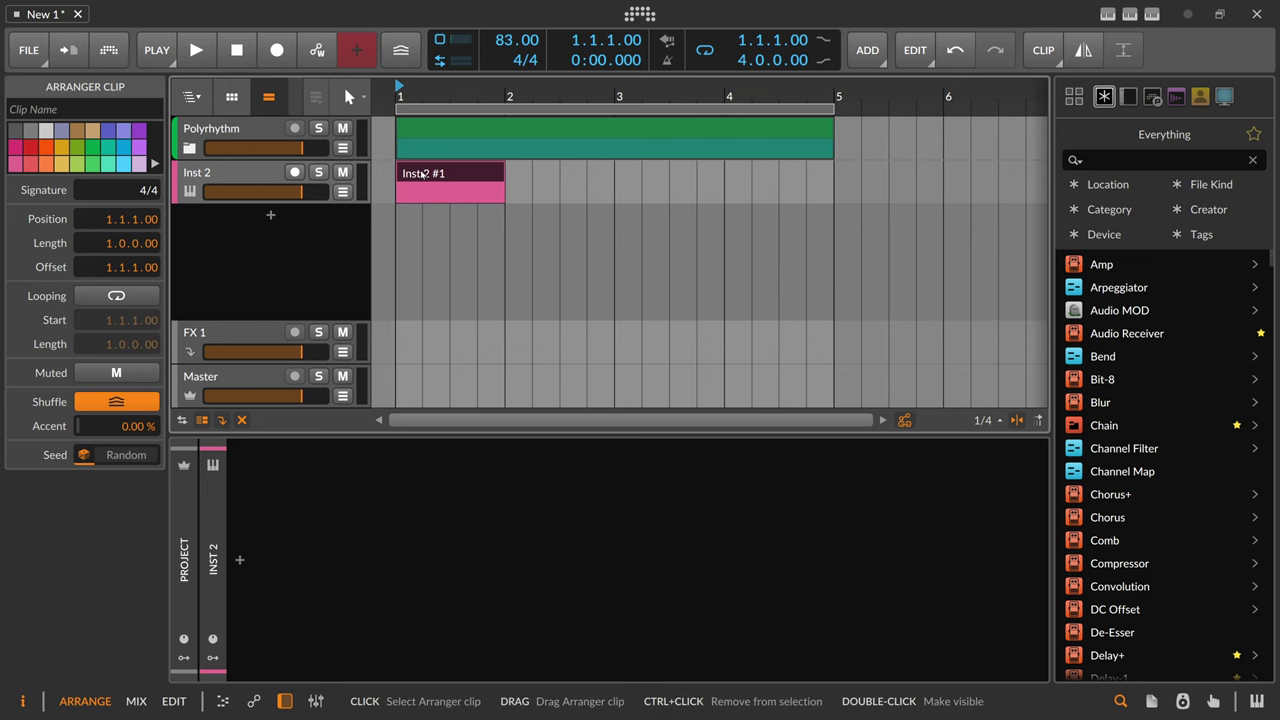
pyautogui.doubleClick(422, 174)
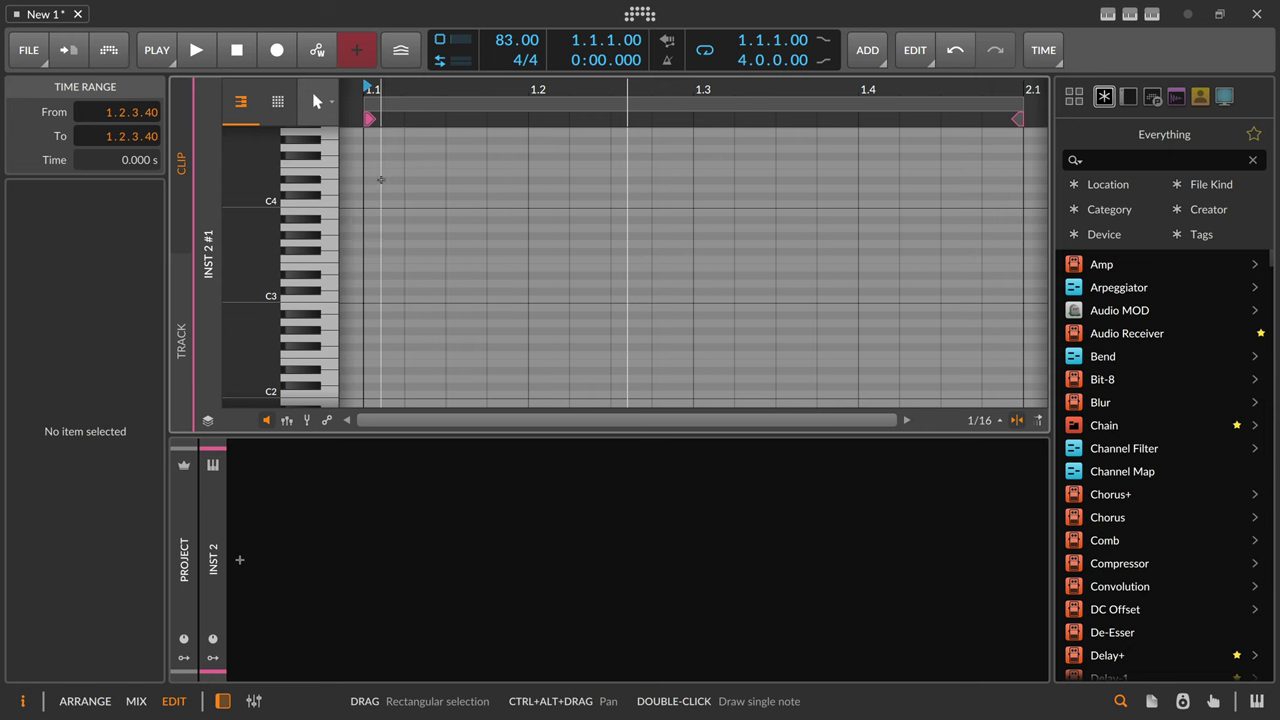
pyautogui.doubleClick(380, 180)
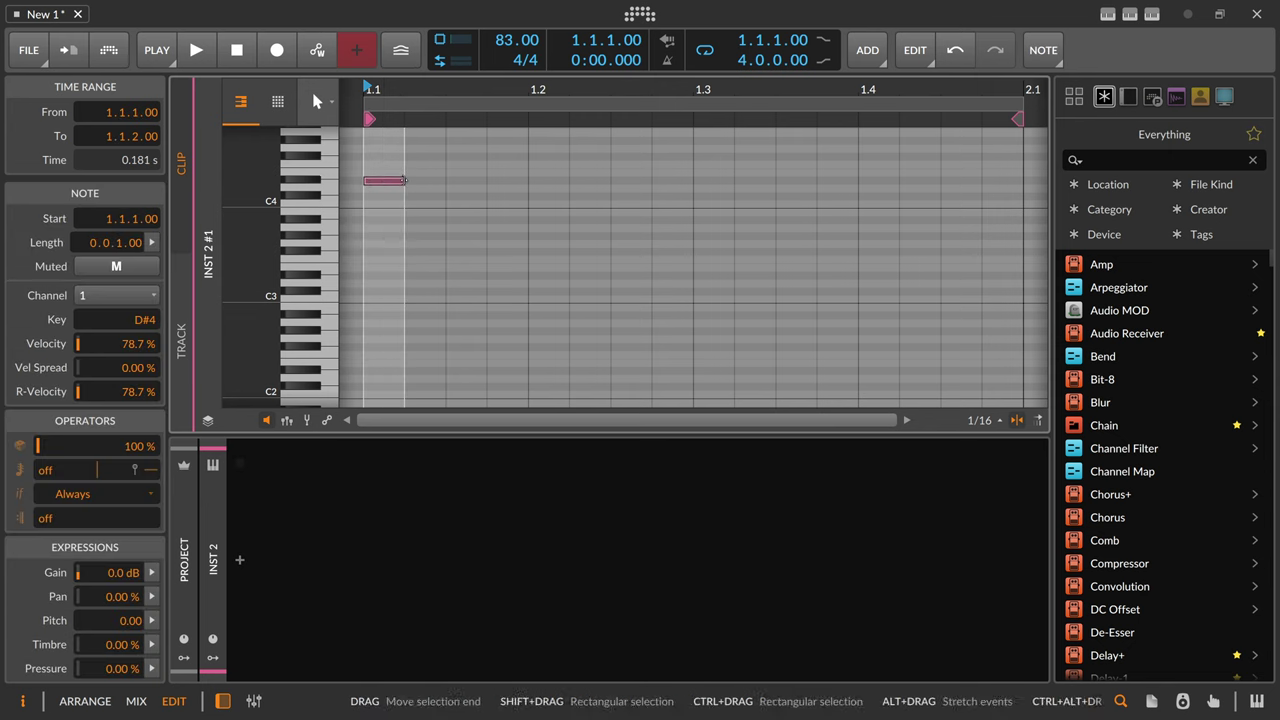
pyautogui.moveTo(404, 180); pyautogui.dragTo(445, 180)
# Step: Continue from the D#4 note with a descending run of C#4, A#3, G#3 and F#3, each 0.0.2.00 long
pyautogui.moveTo(487, 90); pyautogui.dragTo(470, 170)
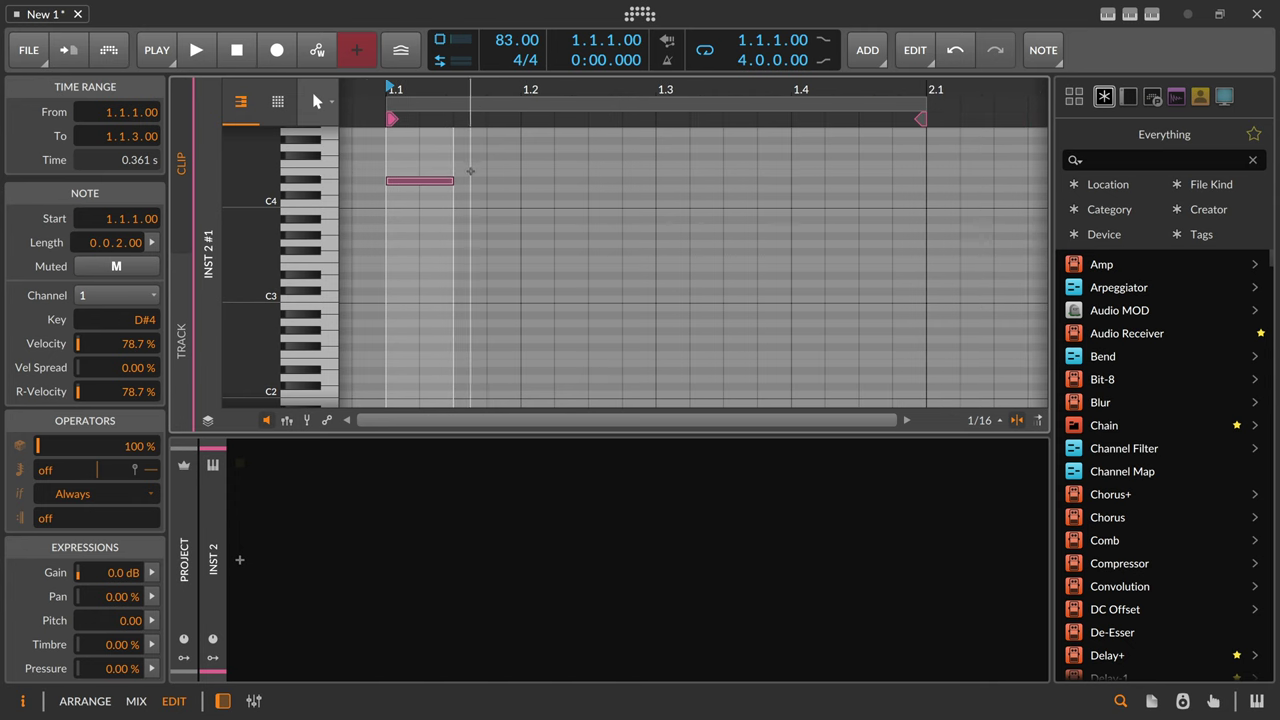
pyautogui.doubleClick(466, 196)
pyautogui.doubleClick(541, 220)
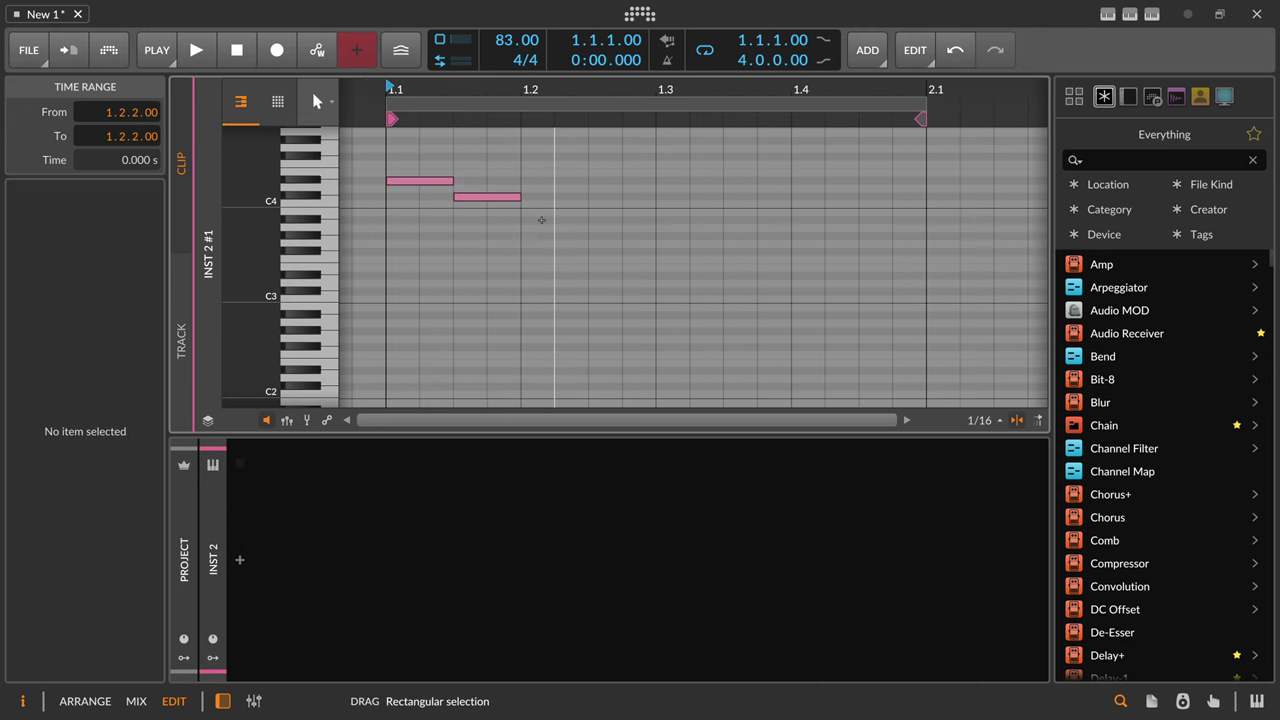
pyautogui.doubleClick(600, 236)
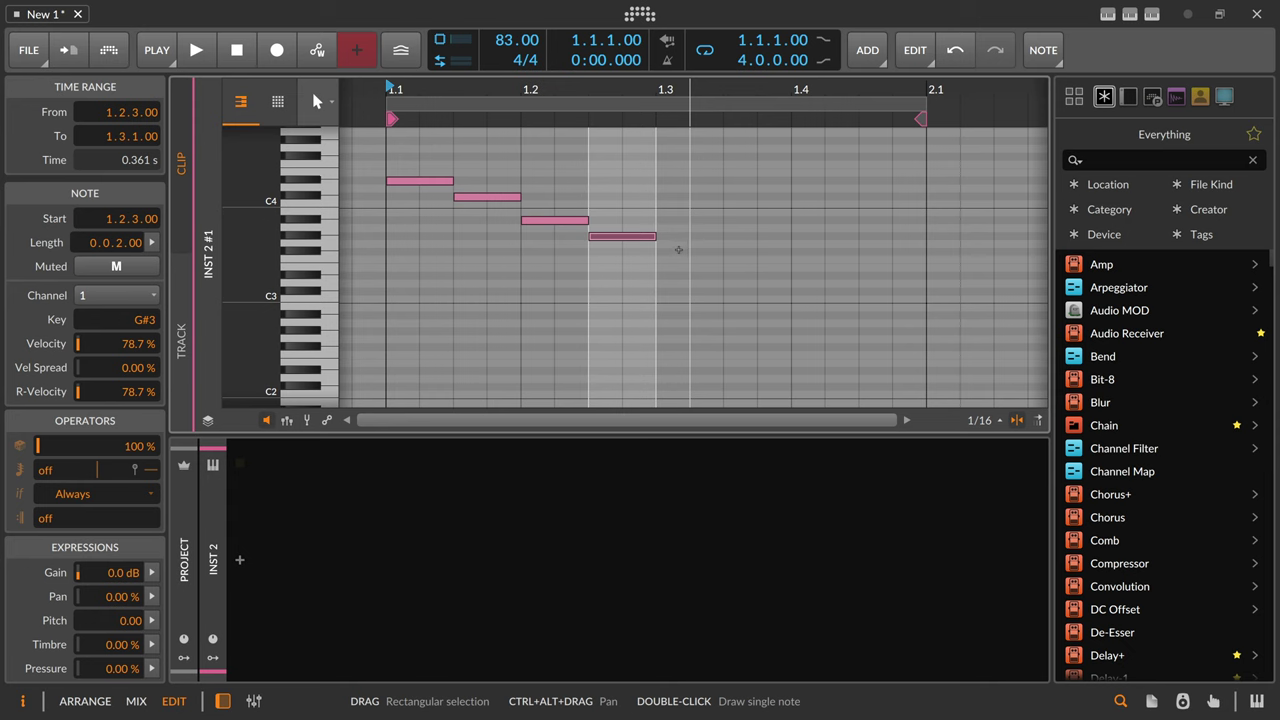
pyautogui.doubleClick(680, 251)
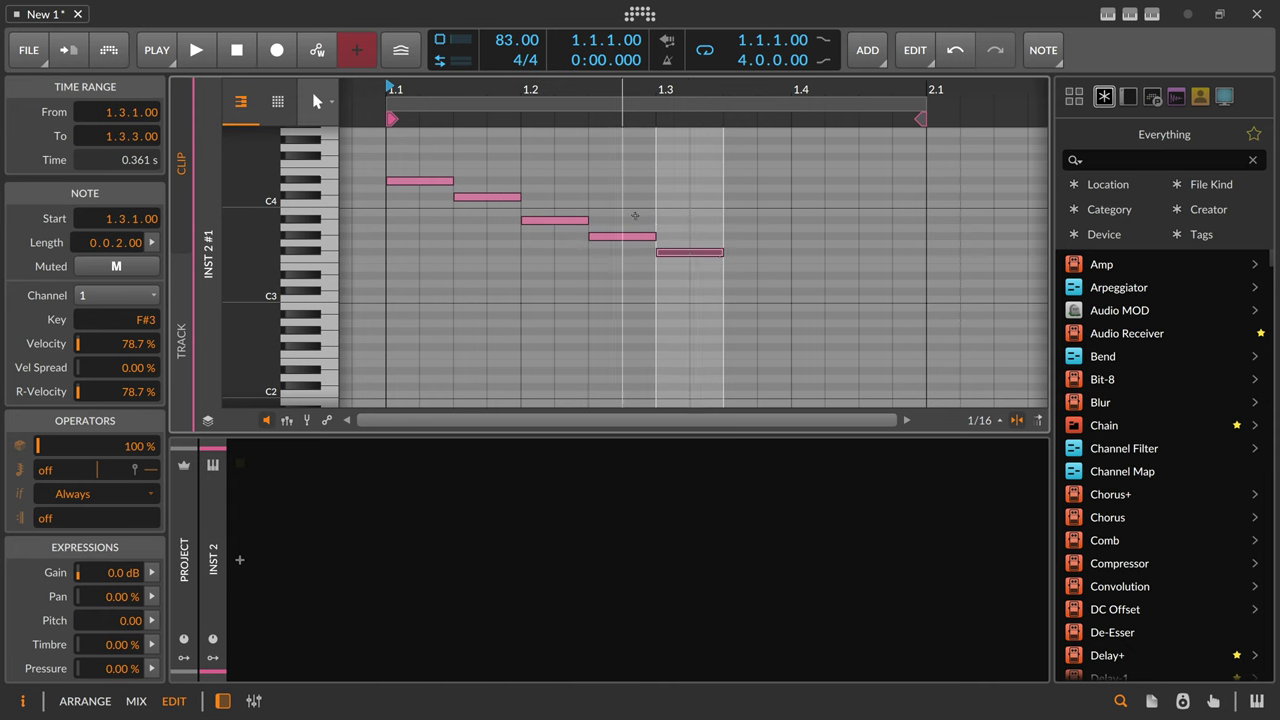
# Step: Extend the descending run with D#3, C#3 and A#2, each 0.0.2.00 long, to fill the bar, and select all the clip's notes
pyautogui.moveTo(423, 165); pyautogui.dragTo(680, 295)
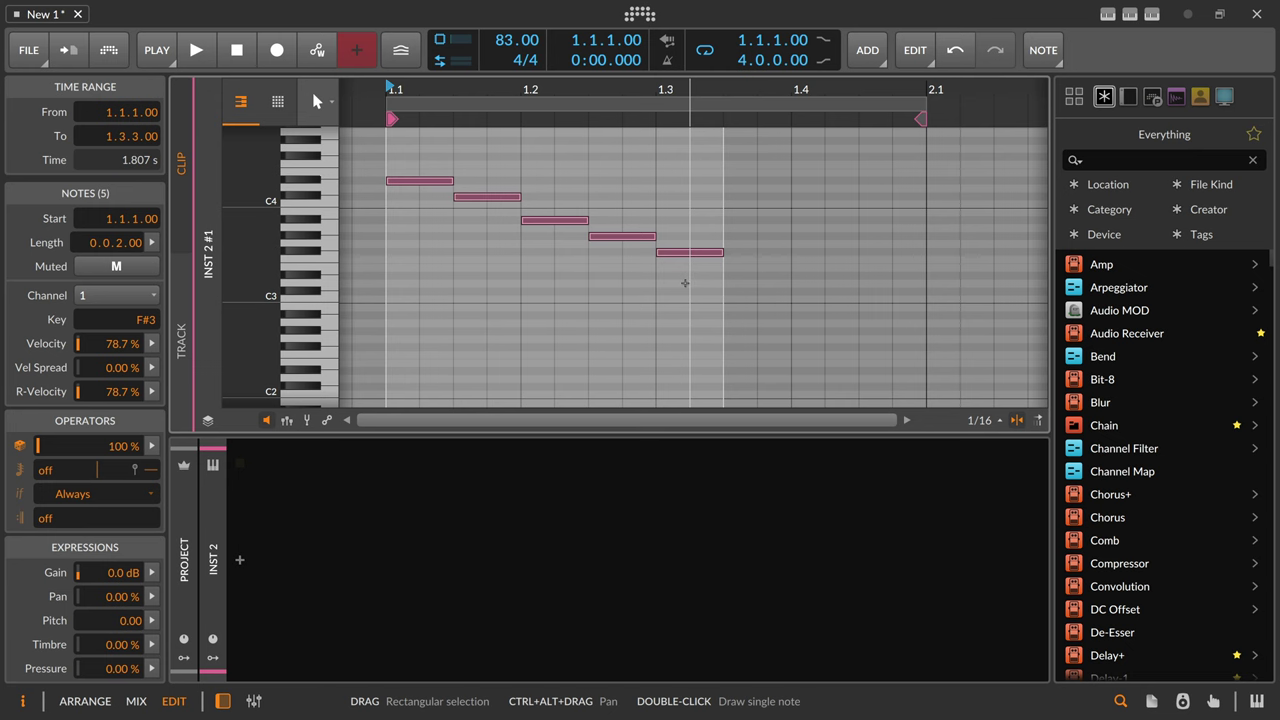
pyautogui.moveTo(685, 283); pyautogui.dragTo(736, 300)
pyautogui.click(736, 261)
pyautogui.doubleClick(740, 277)
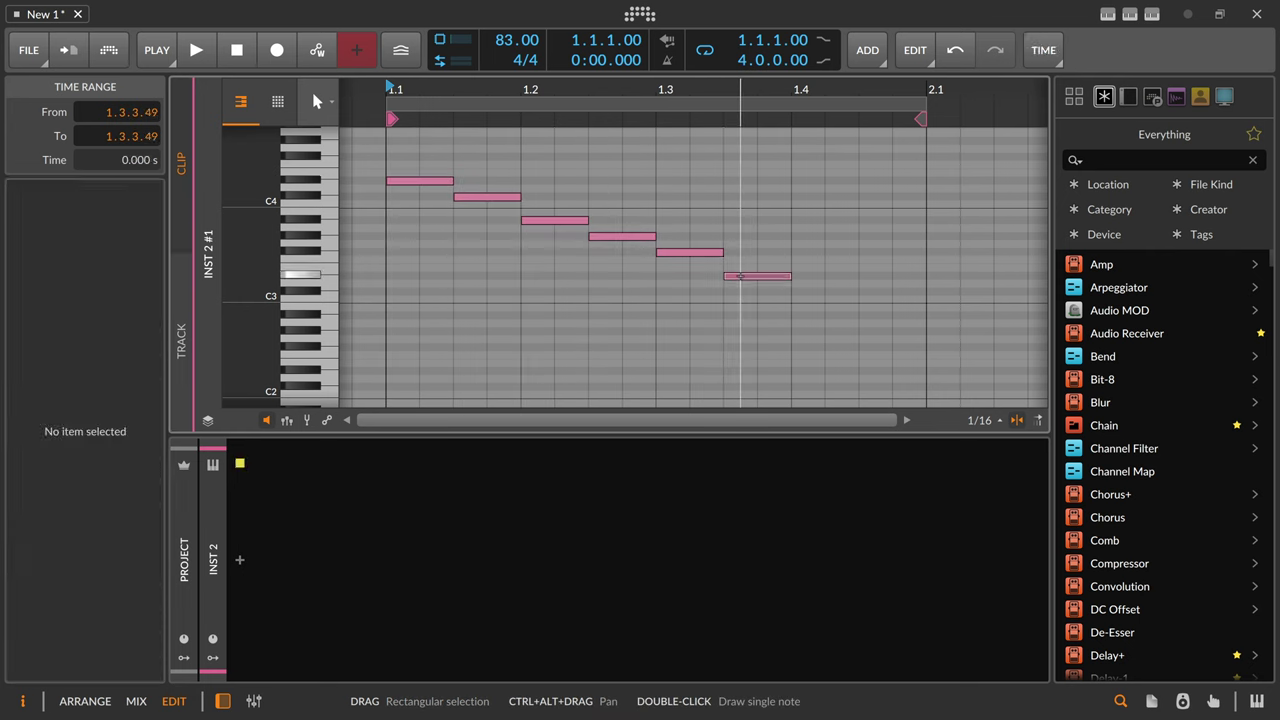
pyautogui.doubleClick(816, 292)
pyautogui.doubleClick(877, 314)
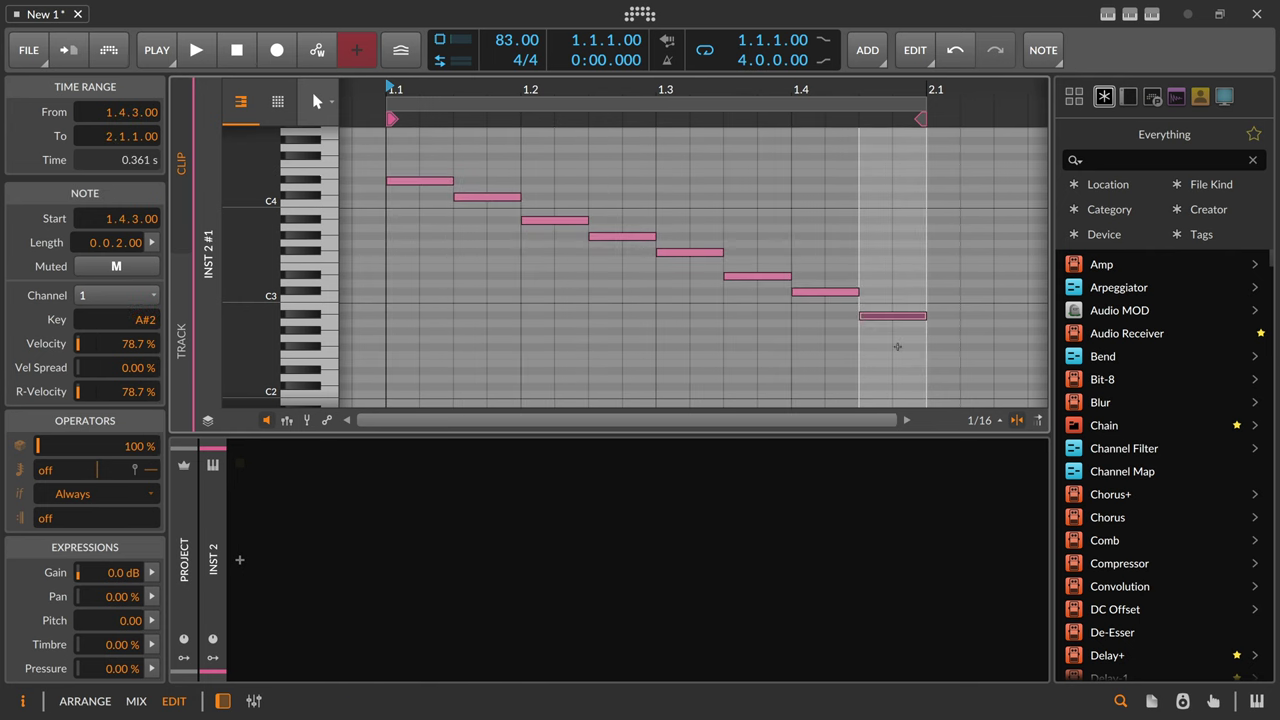
pyautogui.moveTo(622, 92)
pyautogui.mouseDown()
pyautogui.moveTo(622, 80)
pyautogui.moveTo(622, 110)
pyautogui.mouseUp()
pyautogui.moveTo(450, 143); pyautogui.dragTo(806, 345)
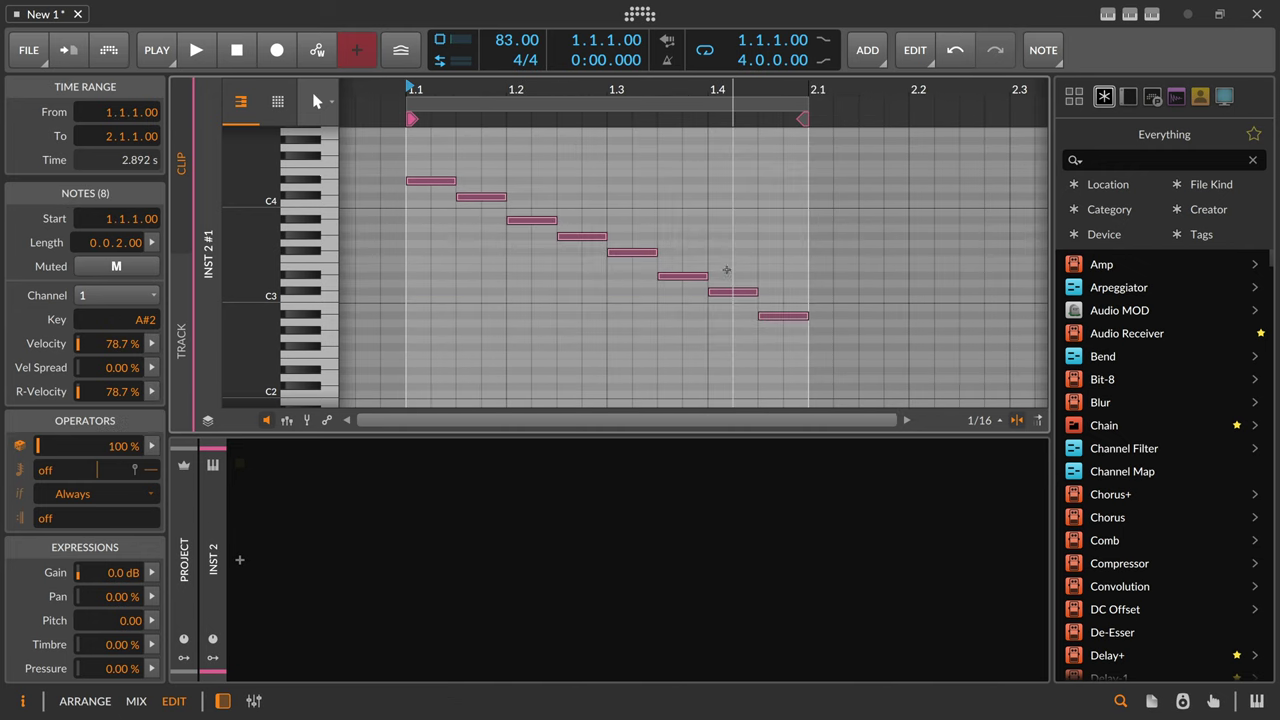
# Step: Return to the arrangement and duplicate the Inst 2 track together with its one-bar clip
pyautogui.hotkey('alt', '1')
pyautogui.click(407, 174)
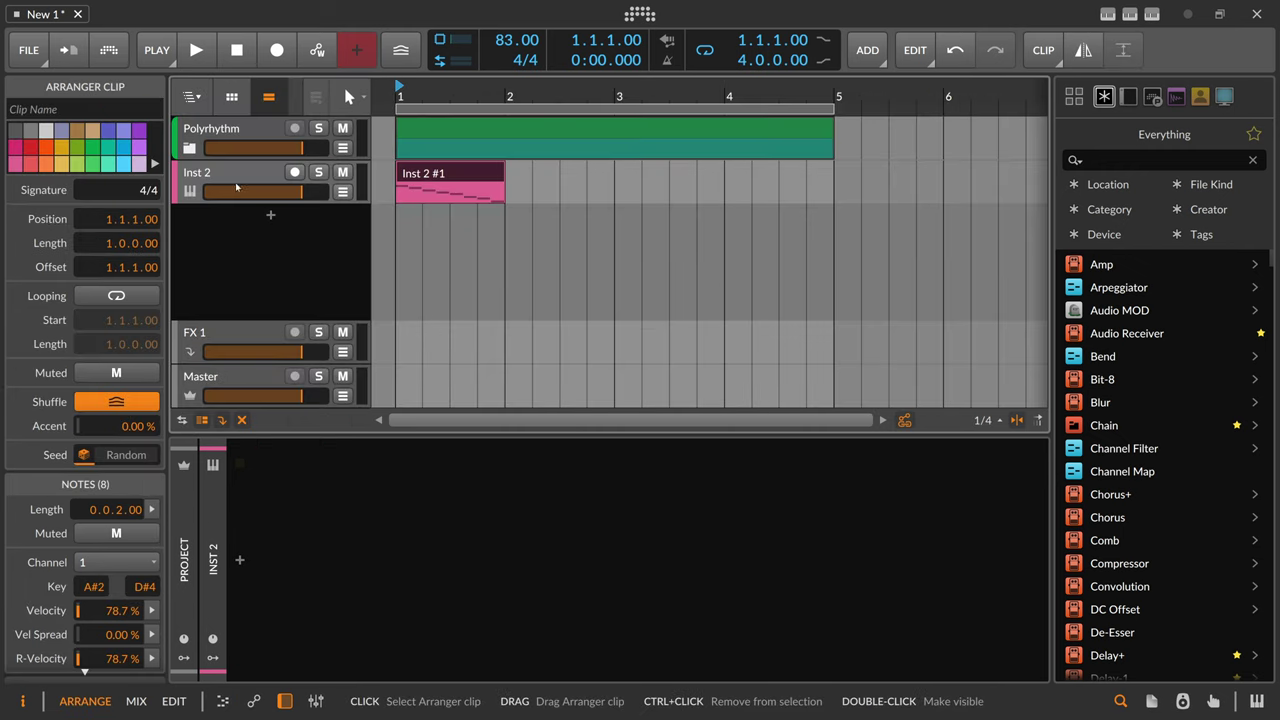
pyautogui.click(298, 183)
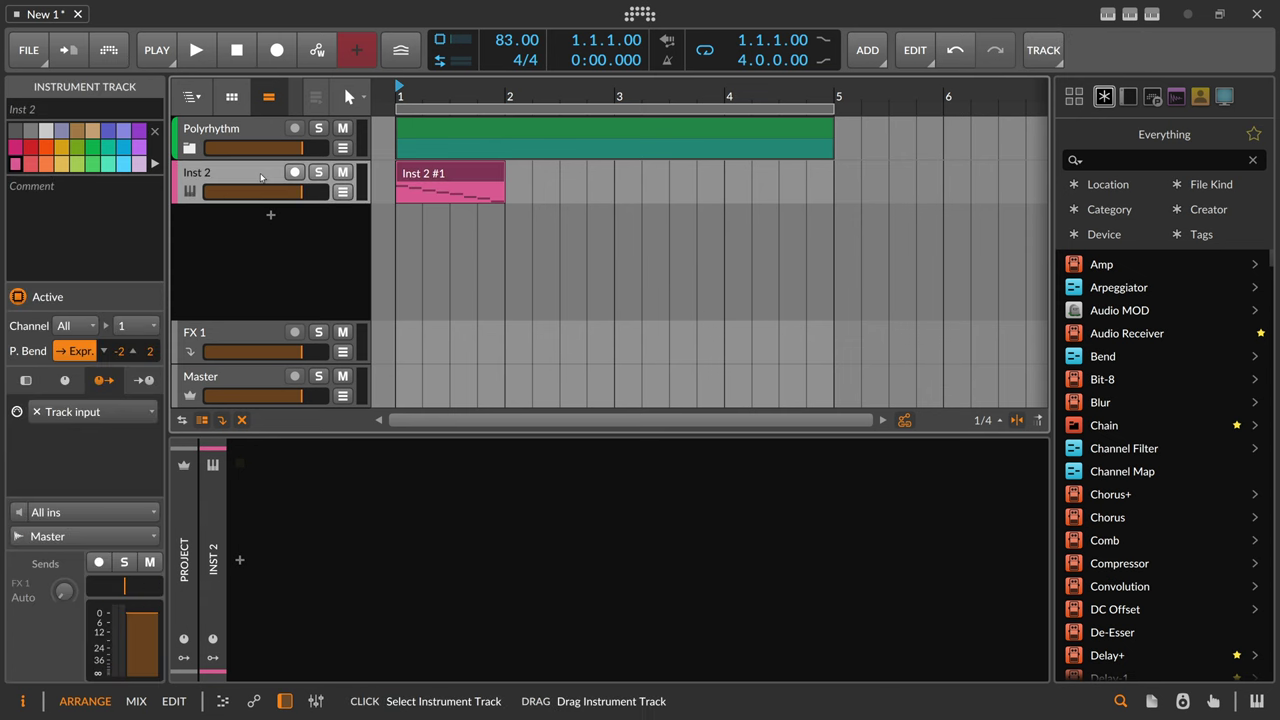
pyautogui.hotkey('ctrl', 'd')
pyautogui.click(406, 226)
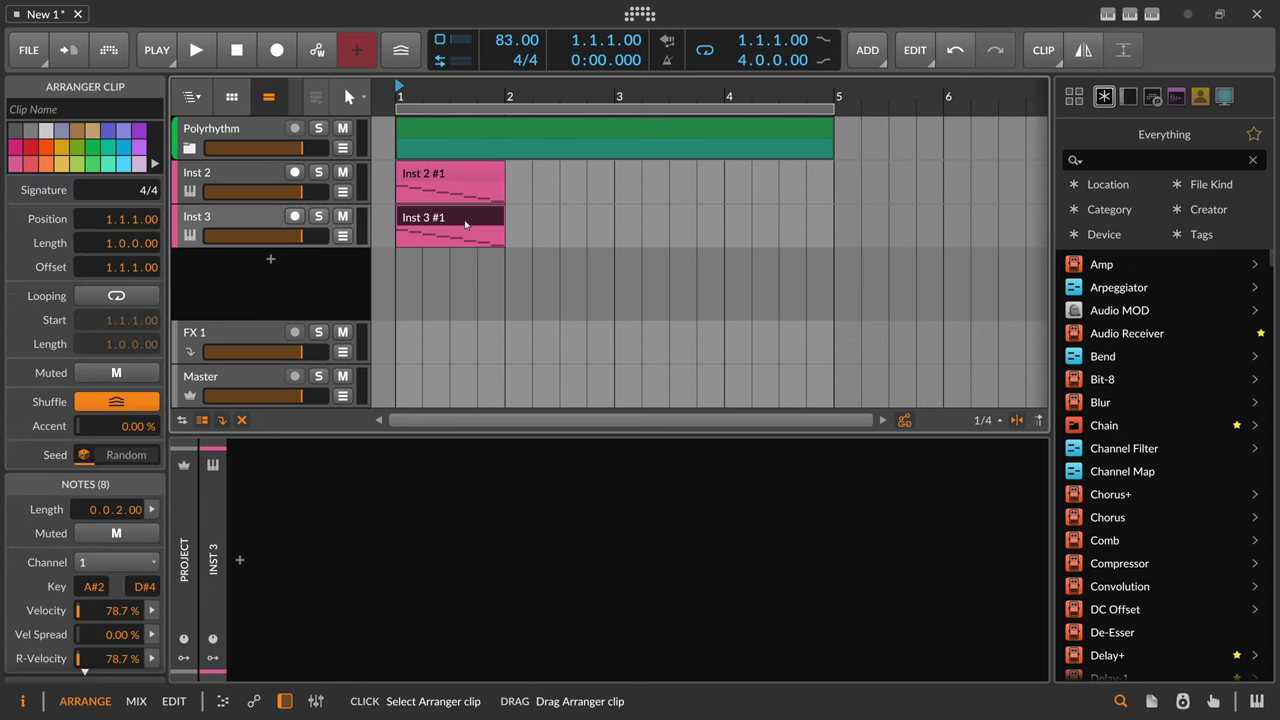
# Step: In the duplicated track's clip, move the second to sixth notes to F#4, G#4, C#4, G#3 and D#4
pyautogui.doubleClick(487, 223)
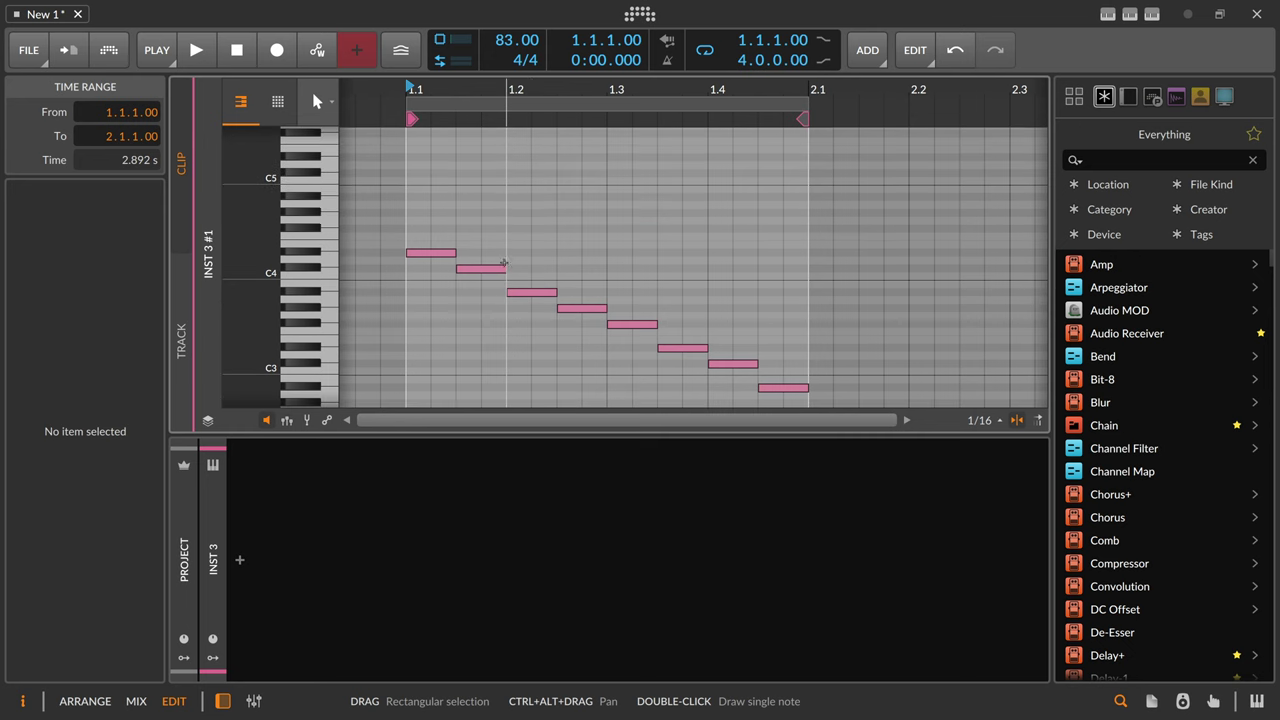
pyautogui.click(482, 270)
pyautogui.moveTo(482, 272); pyautogui.dragTo(482, 309)
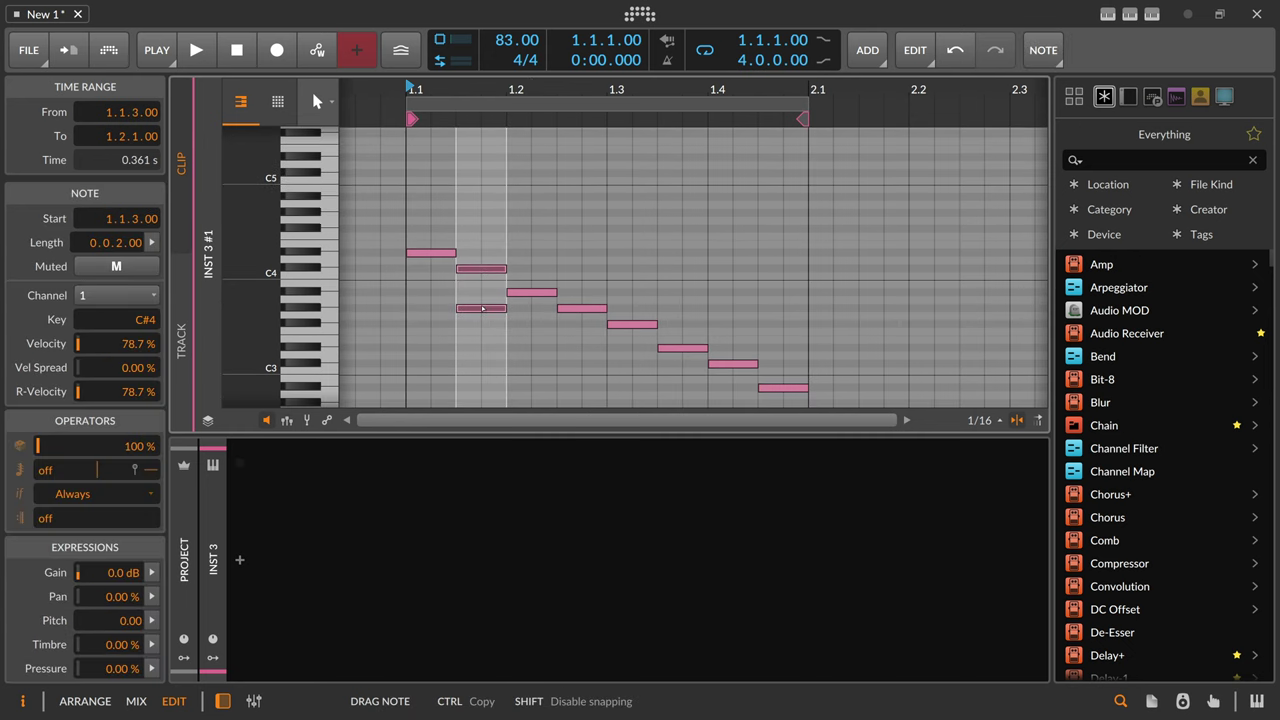
pyautogui.moveTo(483, 254); pyautogui.dragTo(485, 230)
pyautogui.moveTo(530, 292); pyautogui.dragTo(532, 213)
pyautogui.moveTo(571, 309); pyautogui.dragTo(571, 270)
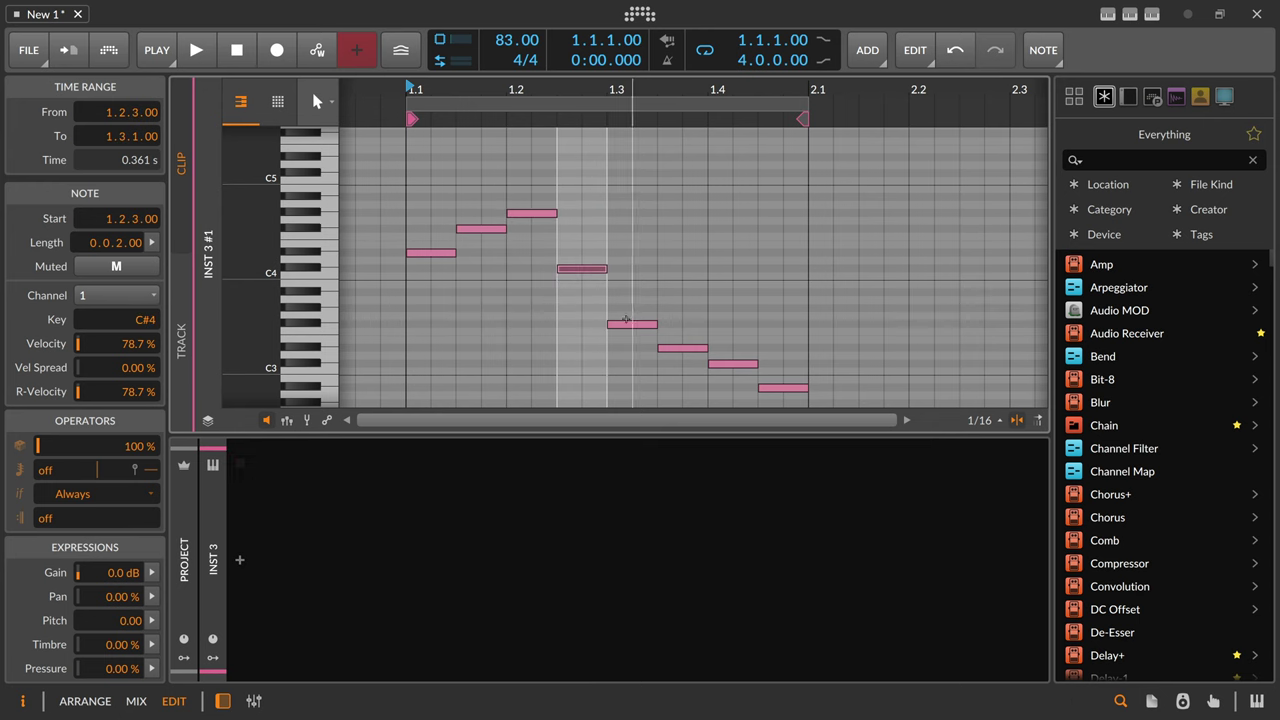
pyautogui.moveTo(627, 324); pyautogui.dragTo(626, 310)
pyautogui.moveTo(683, 348); pyautogui.dragTo(683, 253)
# Step: Delete the two notes on beat 4 of the duplicated clip and shorten the clip to 0.3.0.00 in the arrangement
pyautogui.moveTo(721, 311); pyautogui.dragTo(782, 390)
pyautogui.press('Delete')
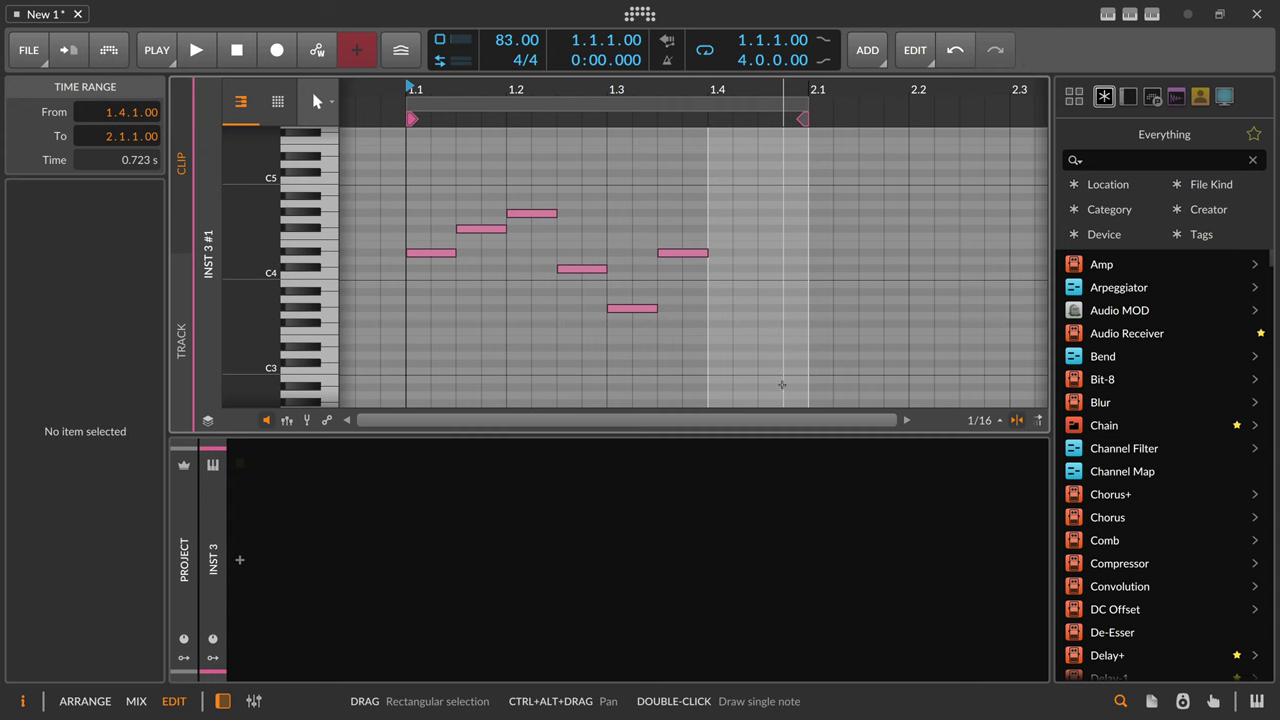
pyautogui.hotkey('alt', '1')
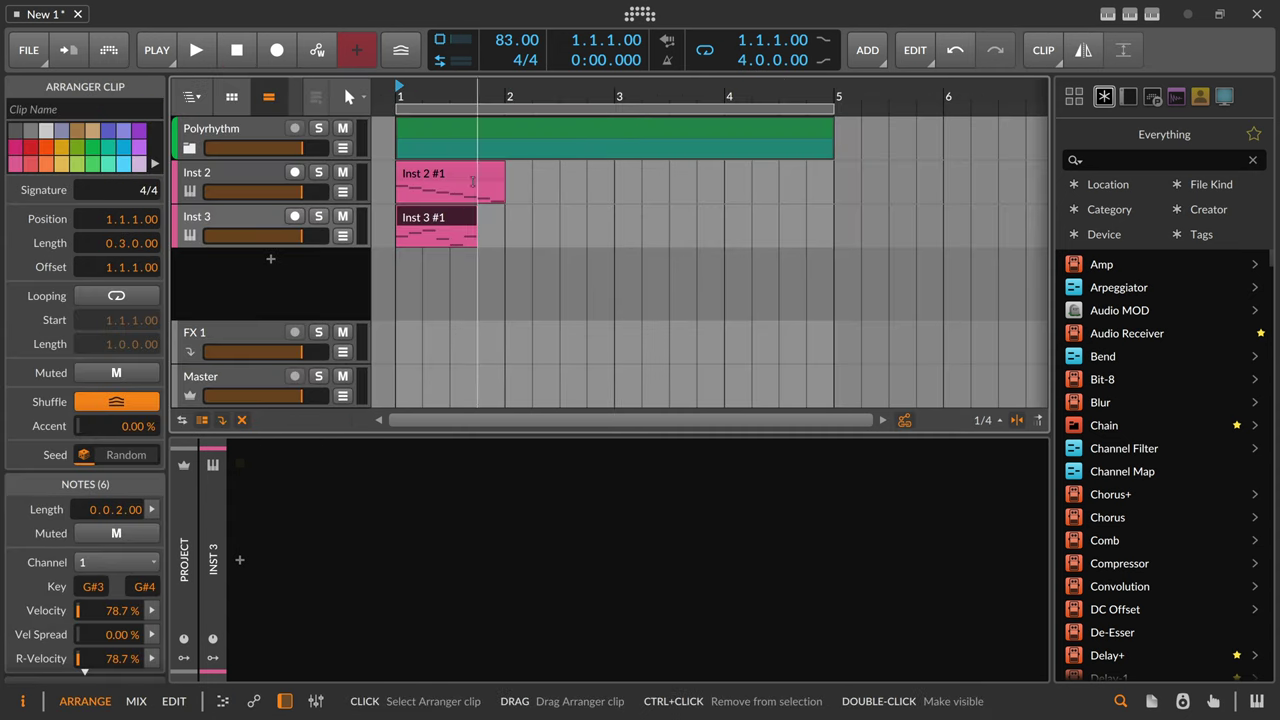
# Step: Loop the one-bar Inst 2 clip out to a length of 4.0.0.00 and the three-beat Inst 3 clip to 4.2.0.00
pyautogui.moveTo(476, 244); pyautogui.dragTo(975, 252)
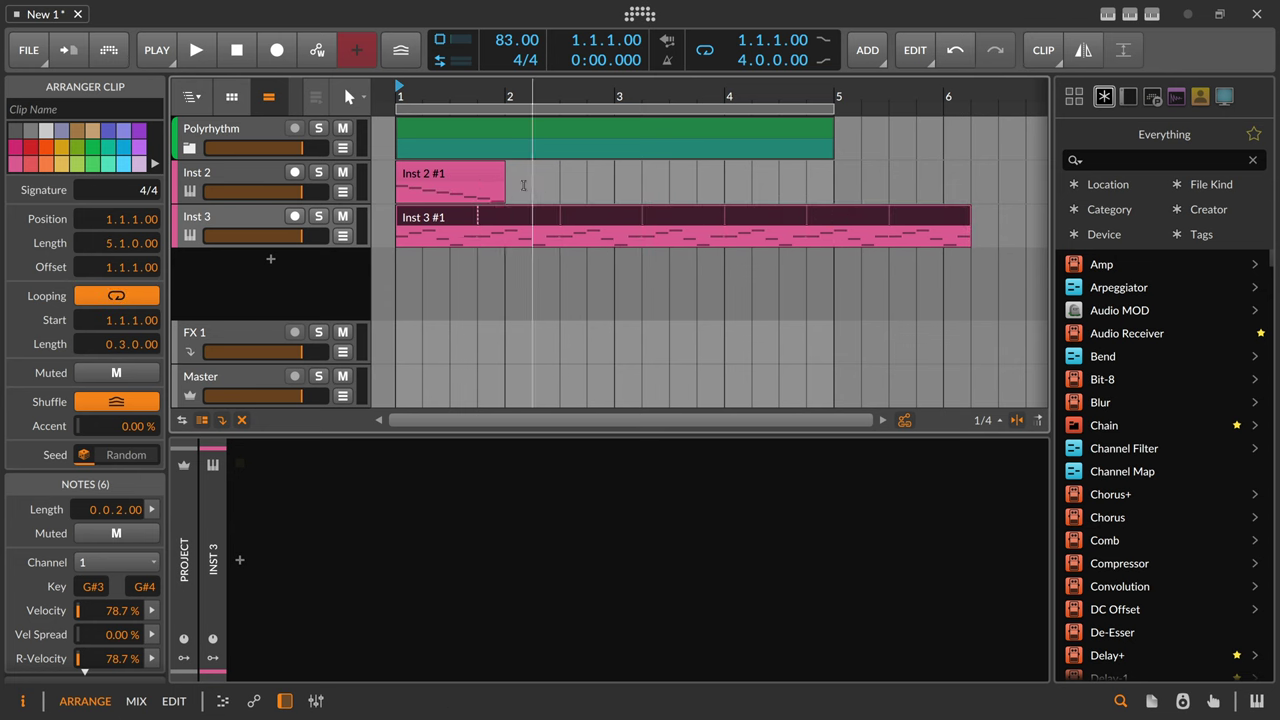
pyautogui.moveTo(505, 200); pyautogui.dragTo(998, 205)
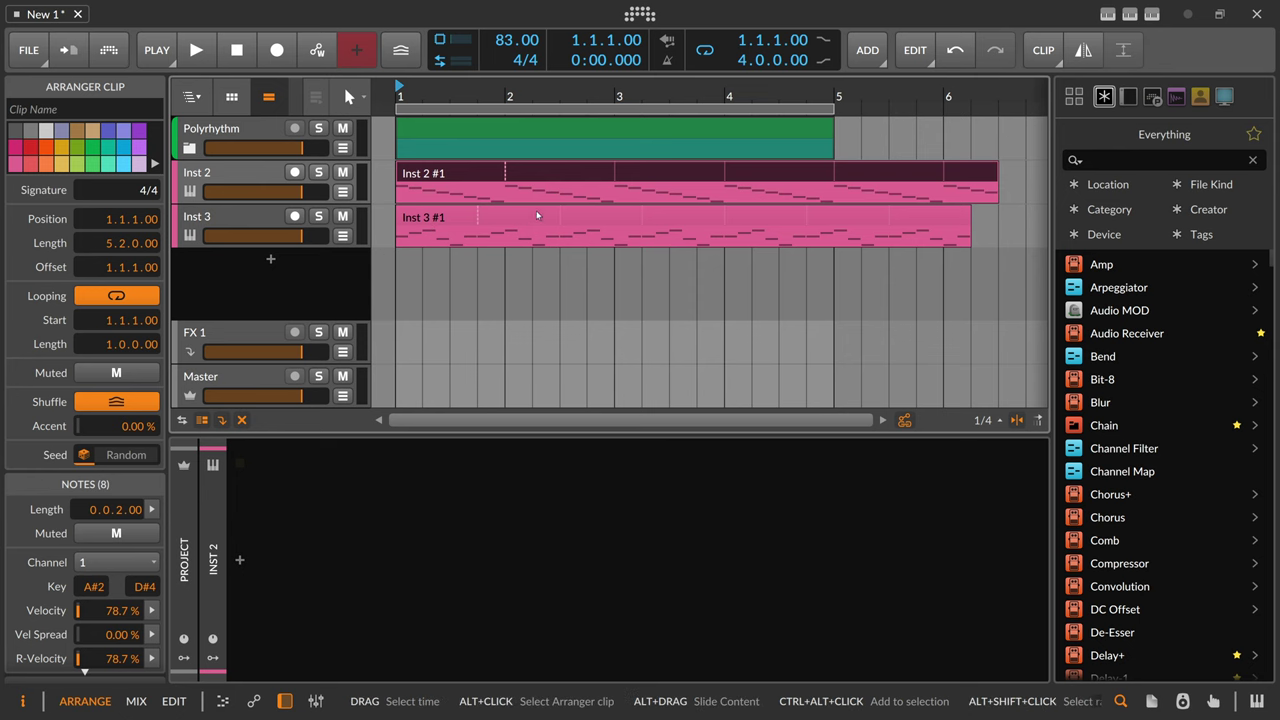
pyautogui.moveTo(1000, 172); pyautogui.dragTo(835, 172)
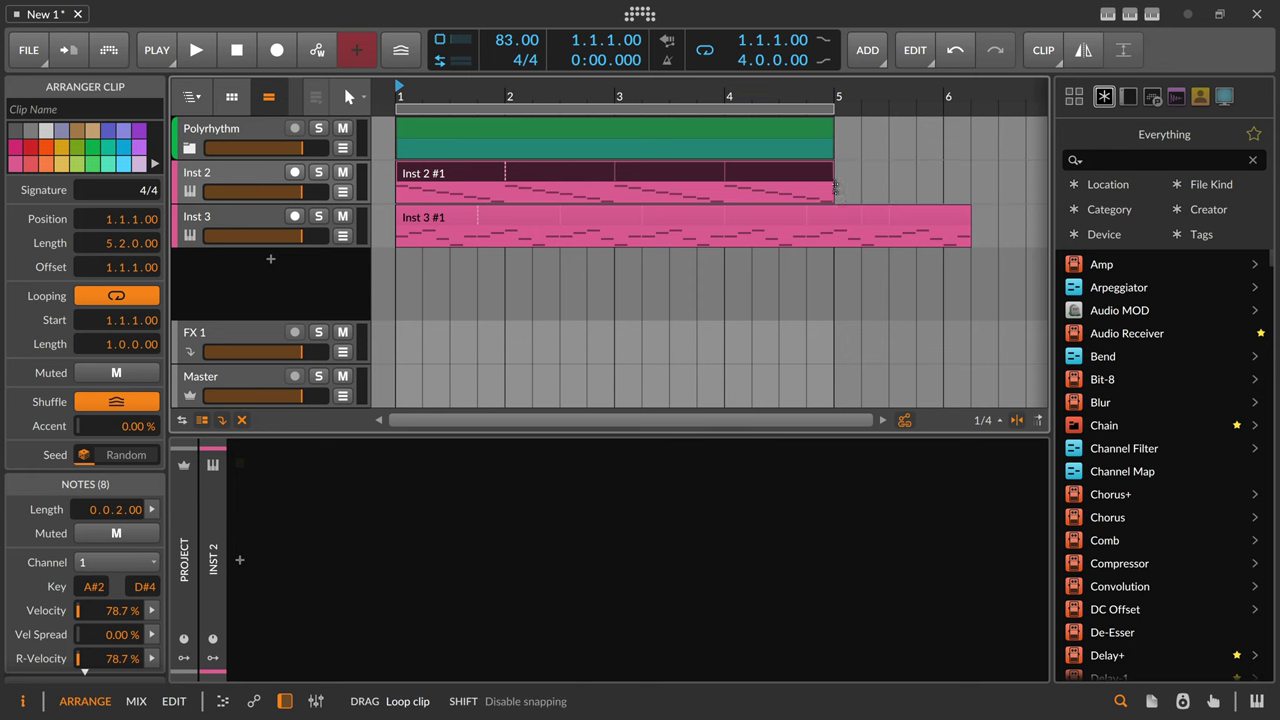
pyautogui.click(840, 185)
pyautogui.click(955, 222)
pyautogui.moveTo(955, 222); pyautogui.dragTo(888, 222)
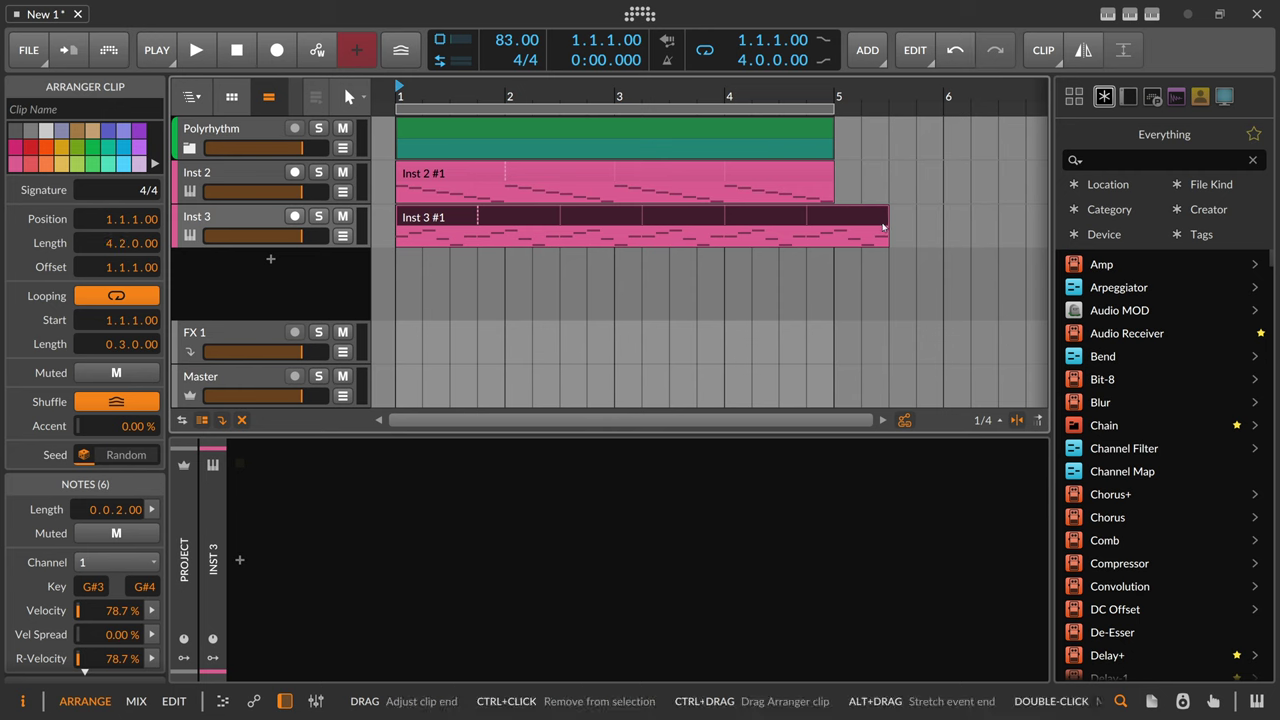
# Step: Group the two pink instrument tracks and name the group Polymeter
pyautogui.click(240, 198)
pyautogui.keyDown('shift'); pyautogui.click(241, 213); pyautogui.keyUp('shift')
pyautogui.hotkey('ctrl', 'g')
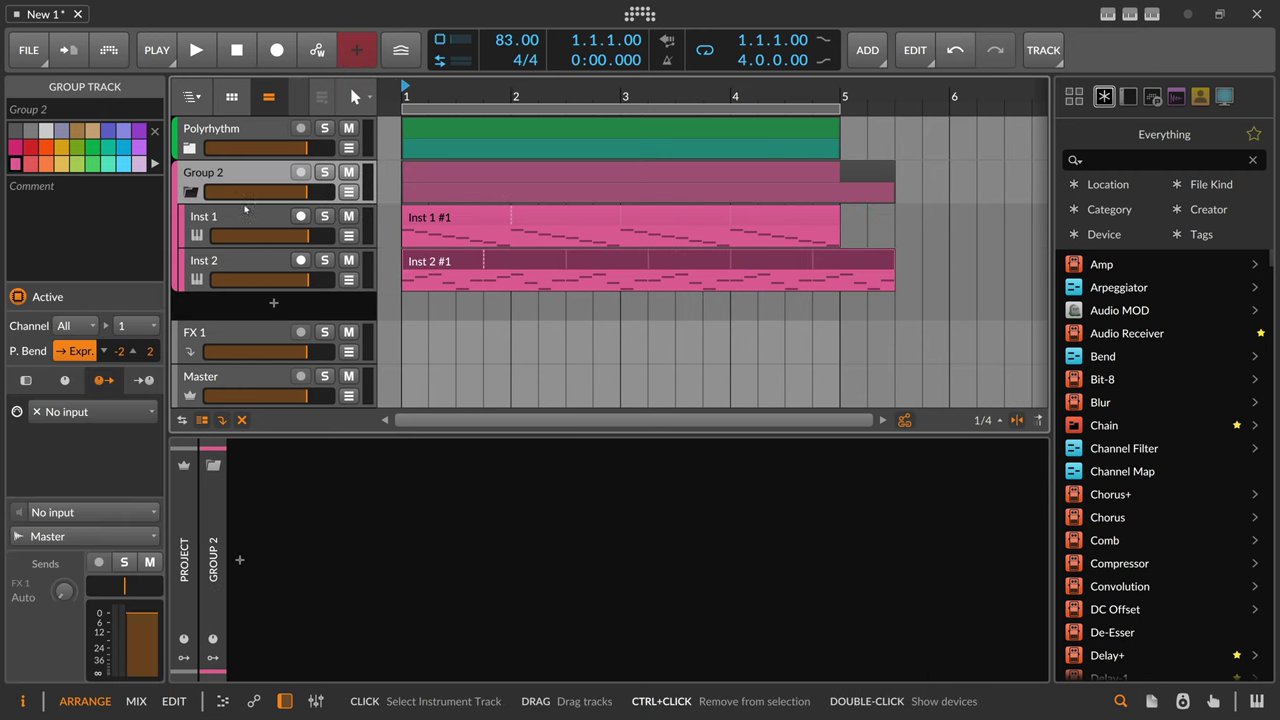
pyautogui.hotkey('ctrl', 'r')
pyautogui.write('Po')
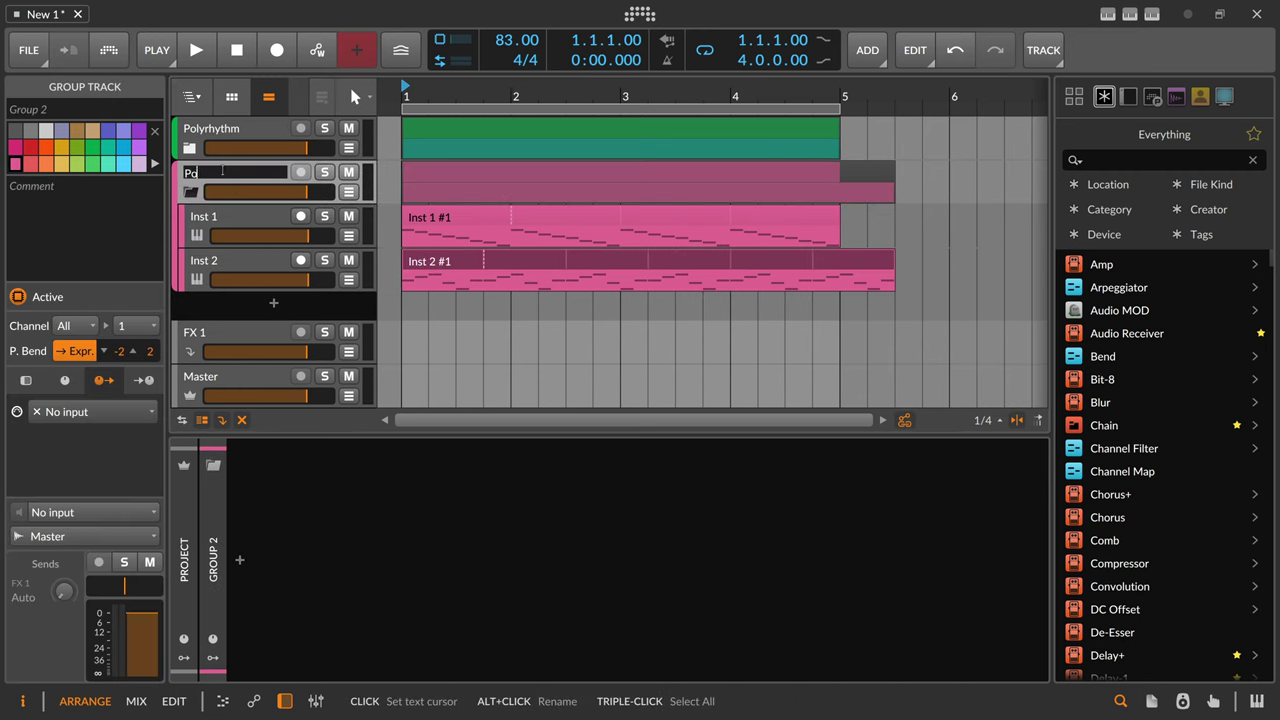
pyautogui.write('lymeter')
pyautogui.press('Return')
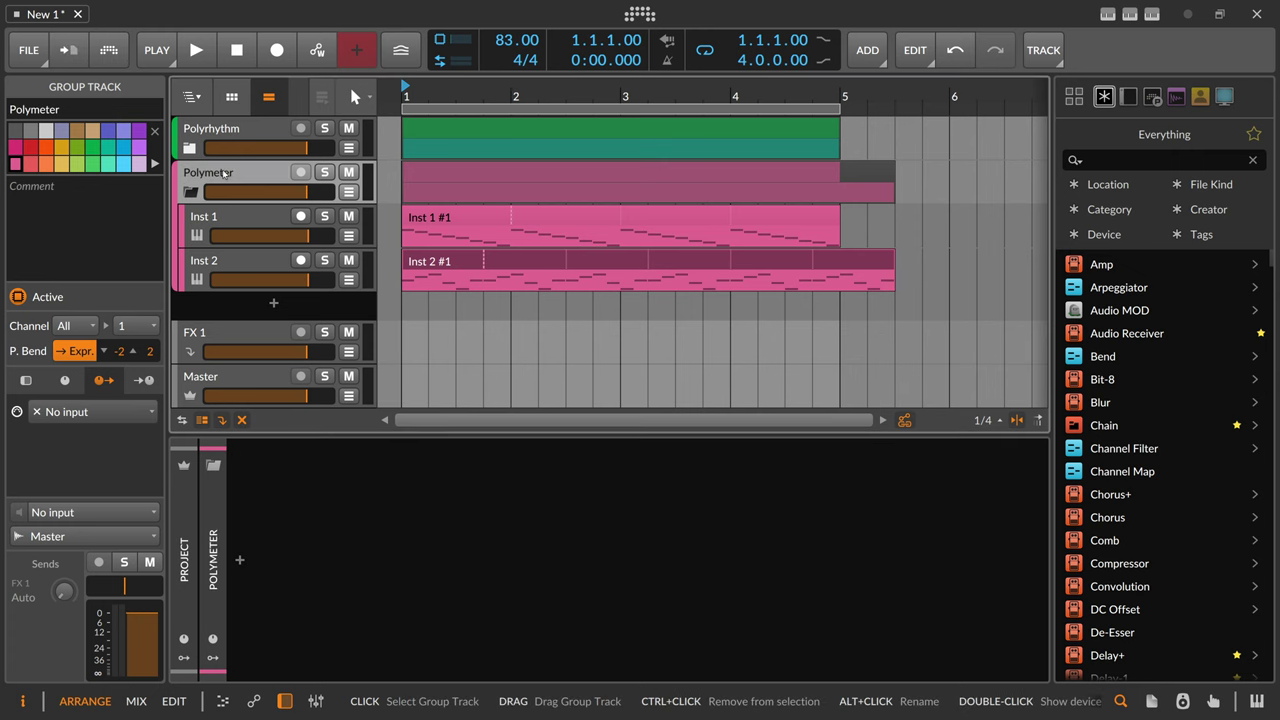
# Step: Insert a Polymer synth on the Polymeter group track and solo the group
pyautogui.click(239, 560)
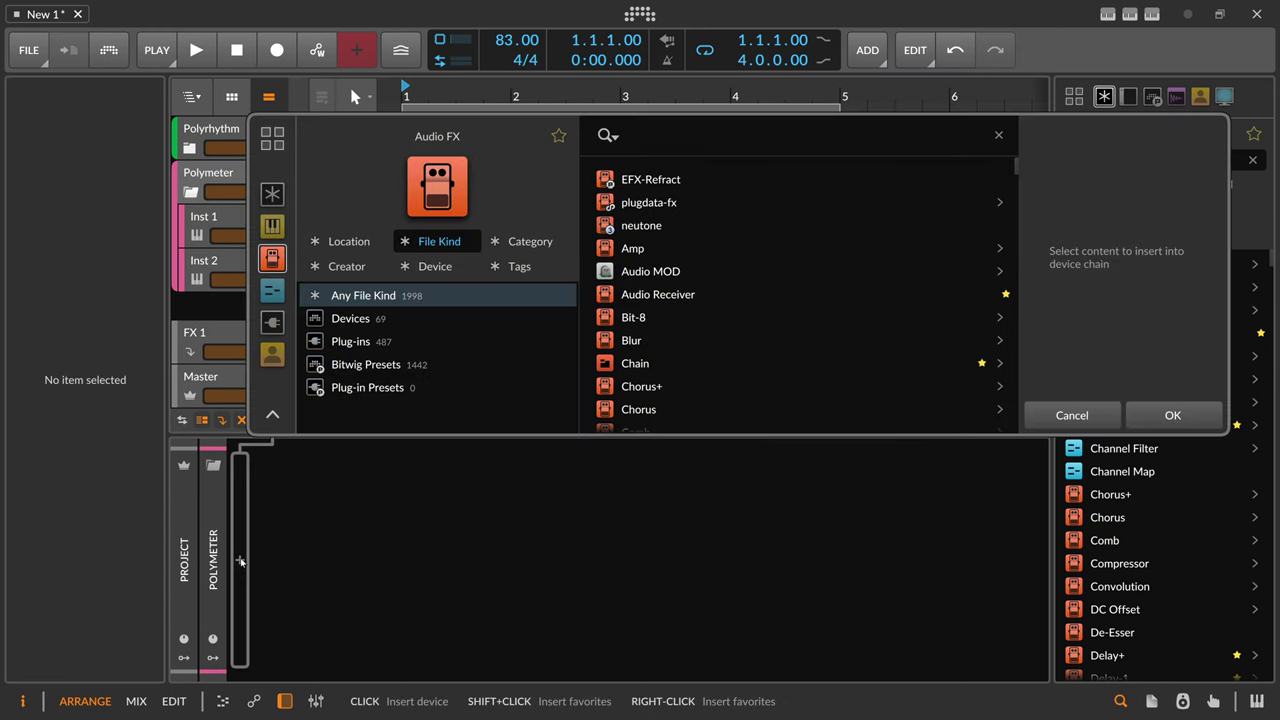
pyautogui.write('polymer')
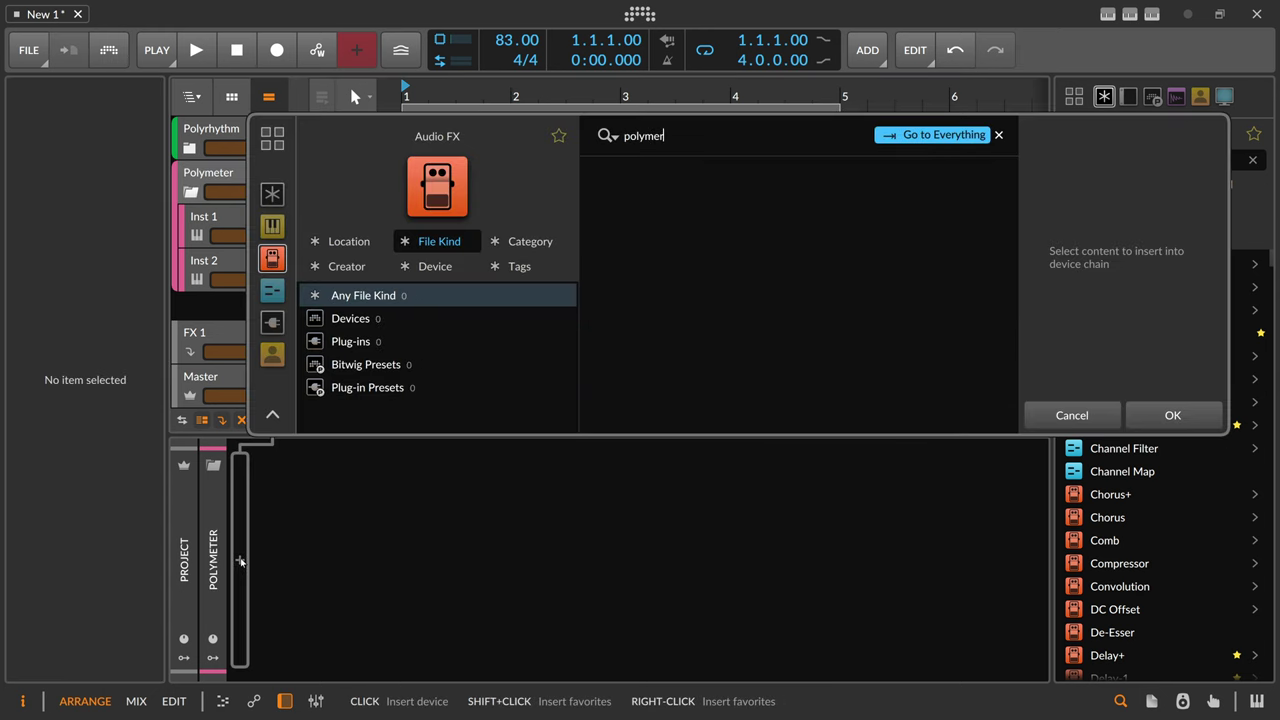
pyautogui.press('Tab')
pyautogui.doubleClick(651, 180)
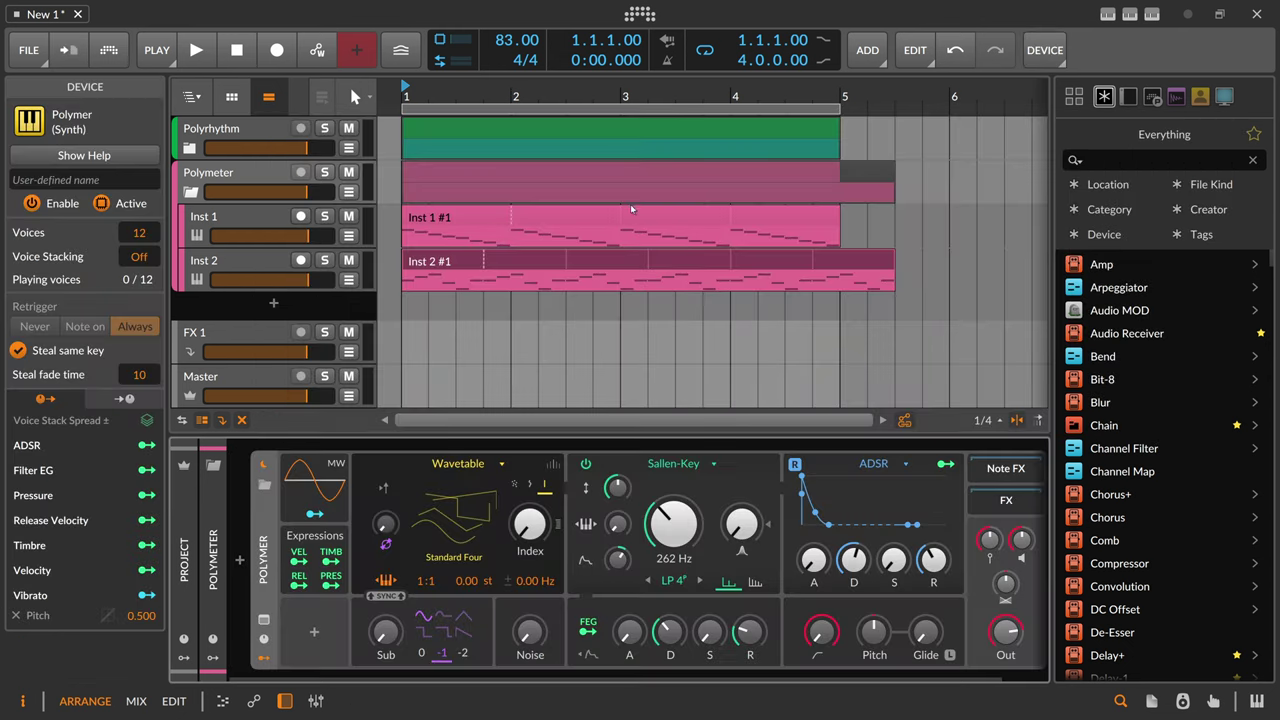
pyautogui.click(324, 172)
# Step: Route the note output of both instrument tracks in the Polymeter group, Inst 1 and Inst 2, to Polymeter Master
pyautogui.click(228, 218)
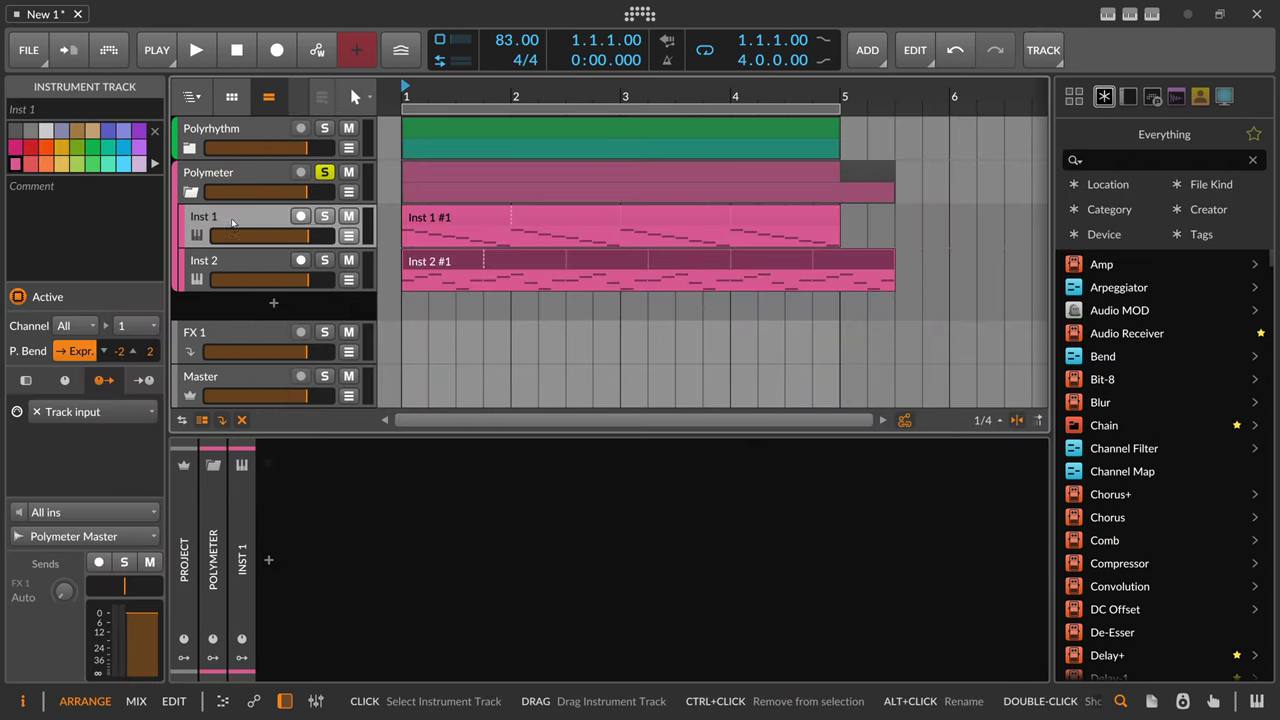
pyautogui.click(90, 536)
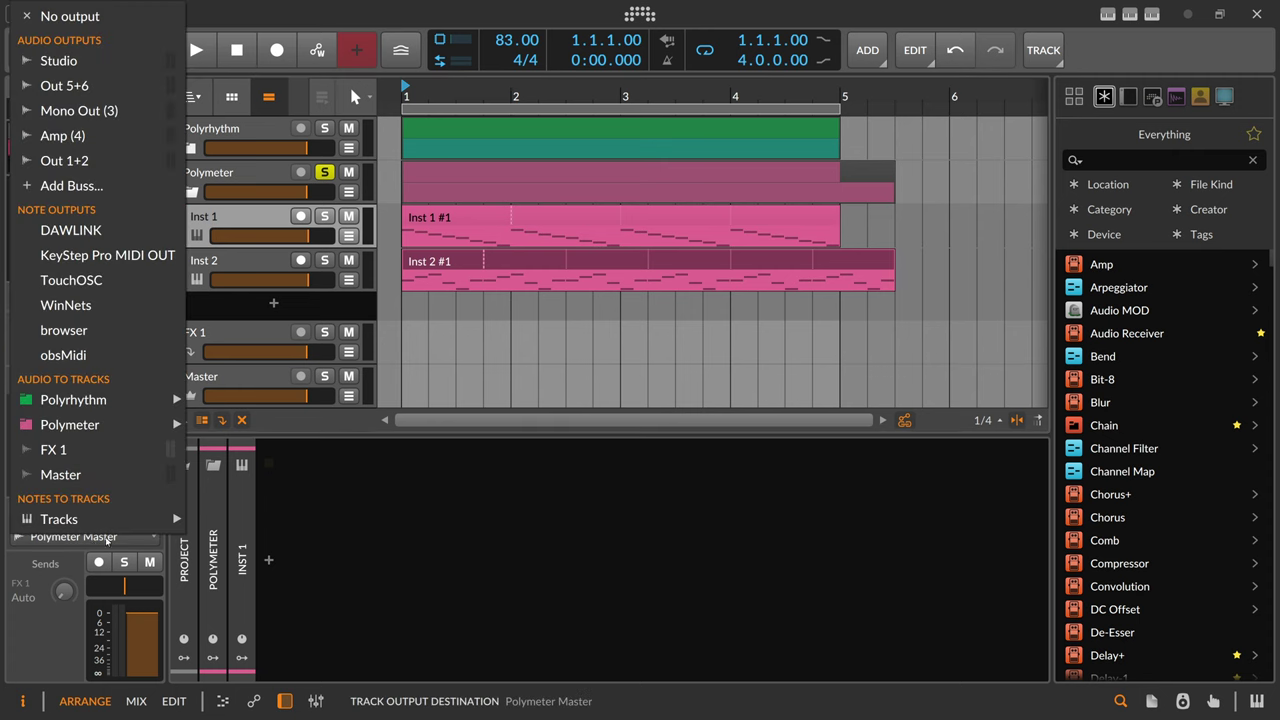
pyautogui.moveTo(120, 528)
pyautogui.moveTo(245, 545)
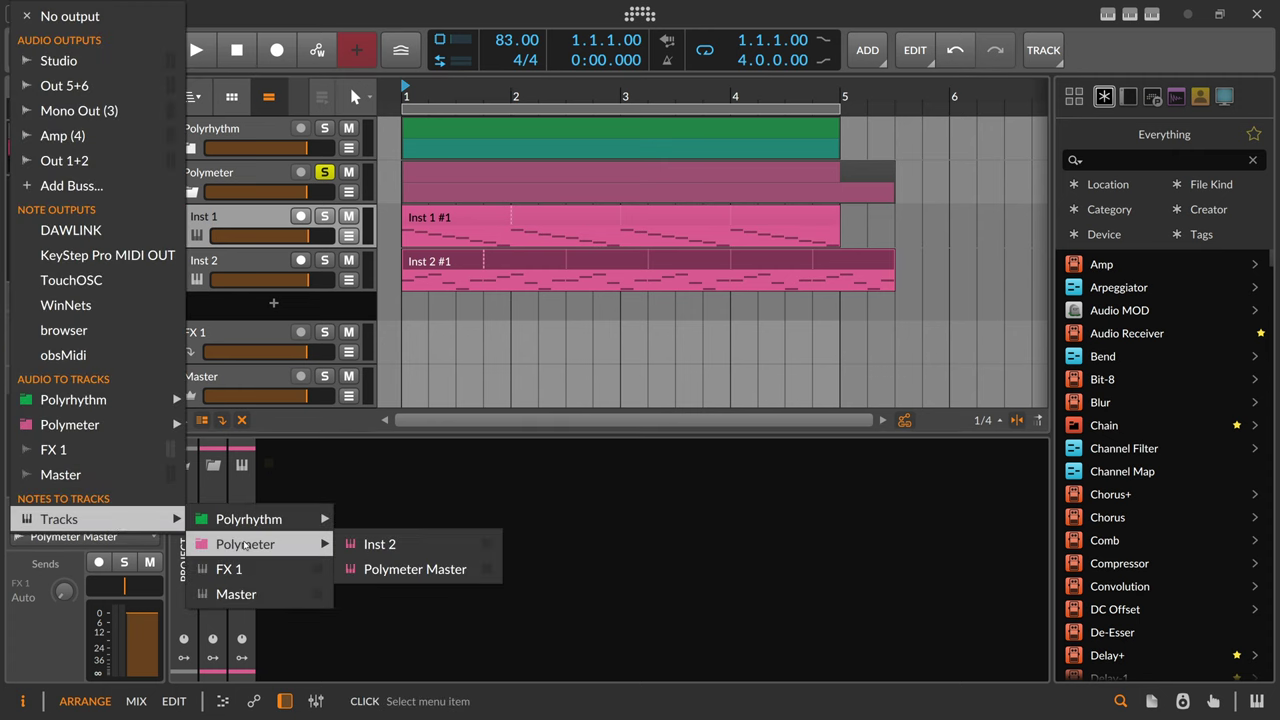
pyautogui.click(415, 569)
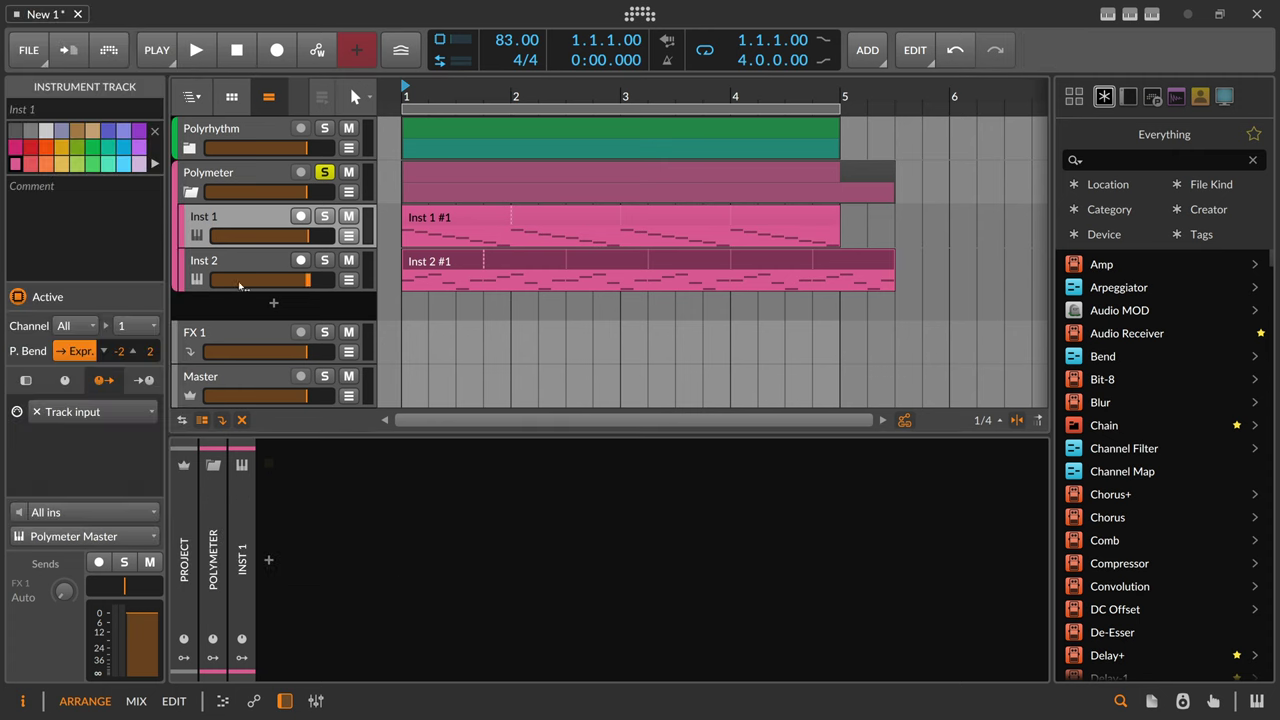
pyautogui.click(80, 537)
pyautogui.moveTo(110, 519)
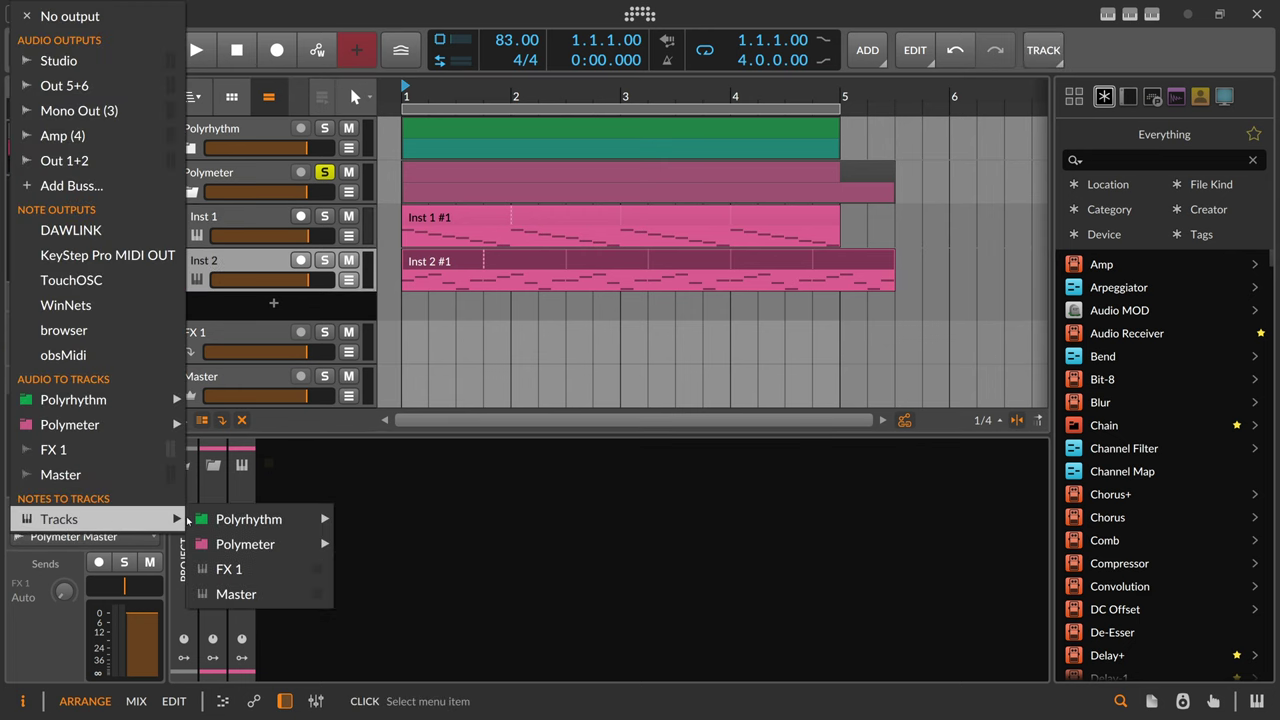
pyautogui.moveTo(245, 543)
pyautogui.click(384, 568)
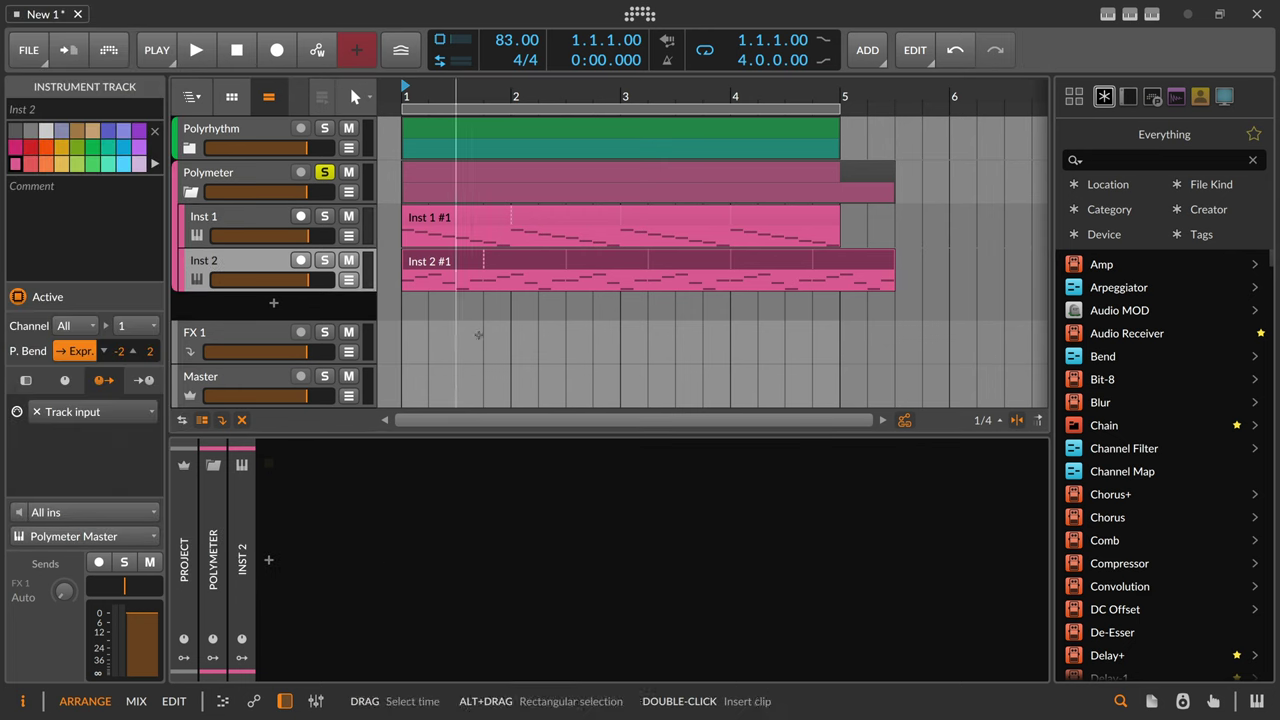
# Step: Show the Polymeter group's Polymer, play the two looping patterns through it, and stop playback
pyautogui.click(240, 181)
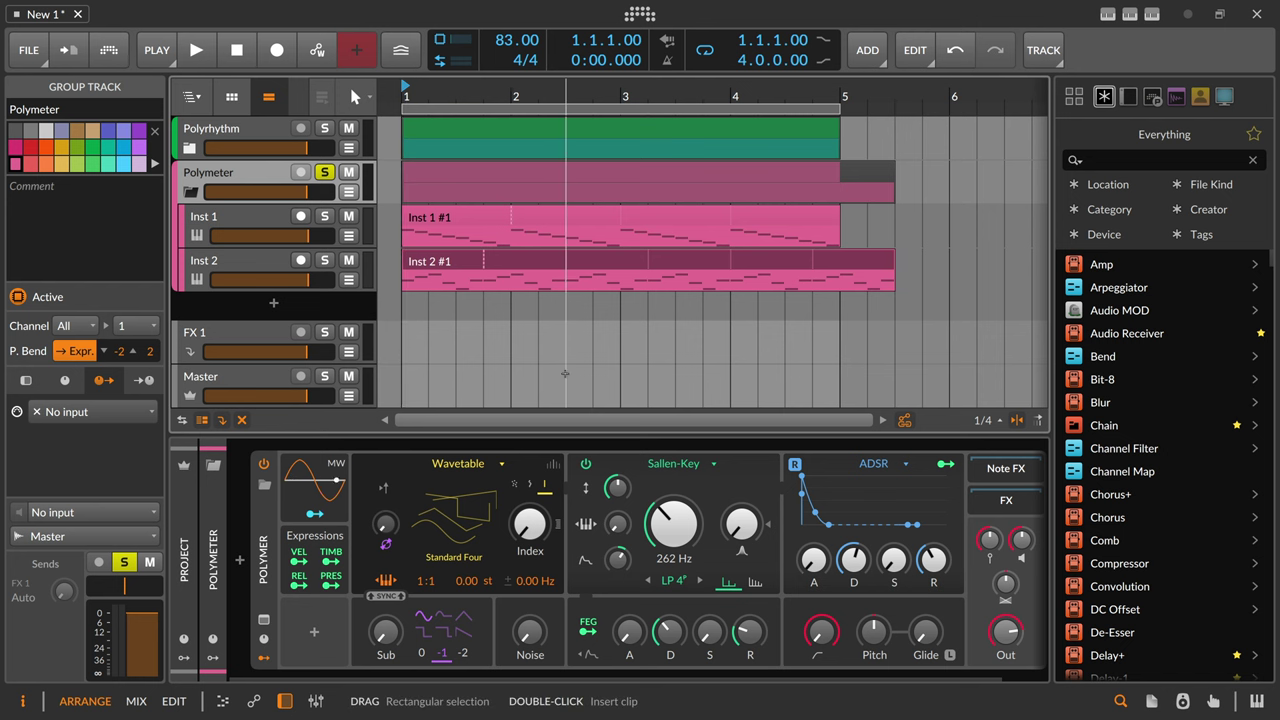
pyautogui.press('space')
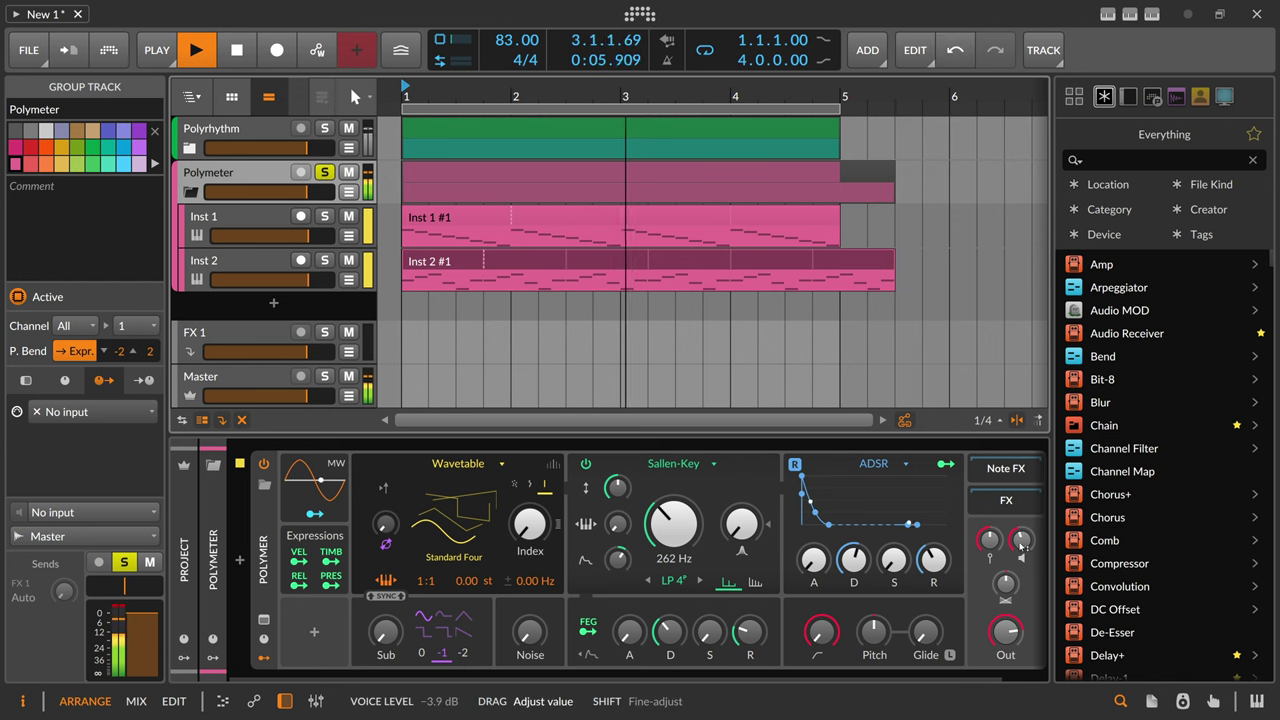
pyautogui.scroll(-2, 860, 520)
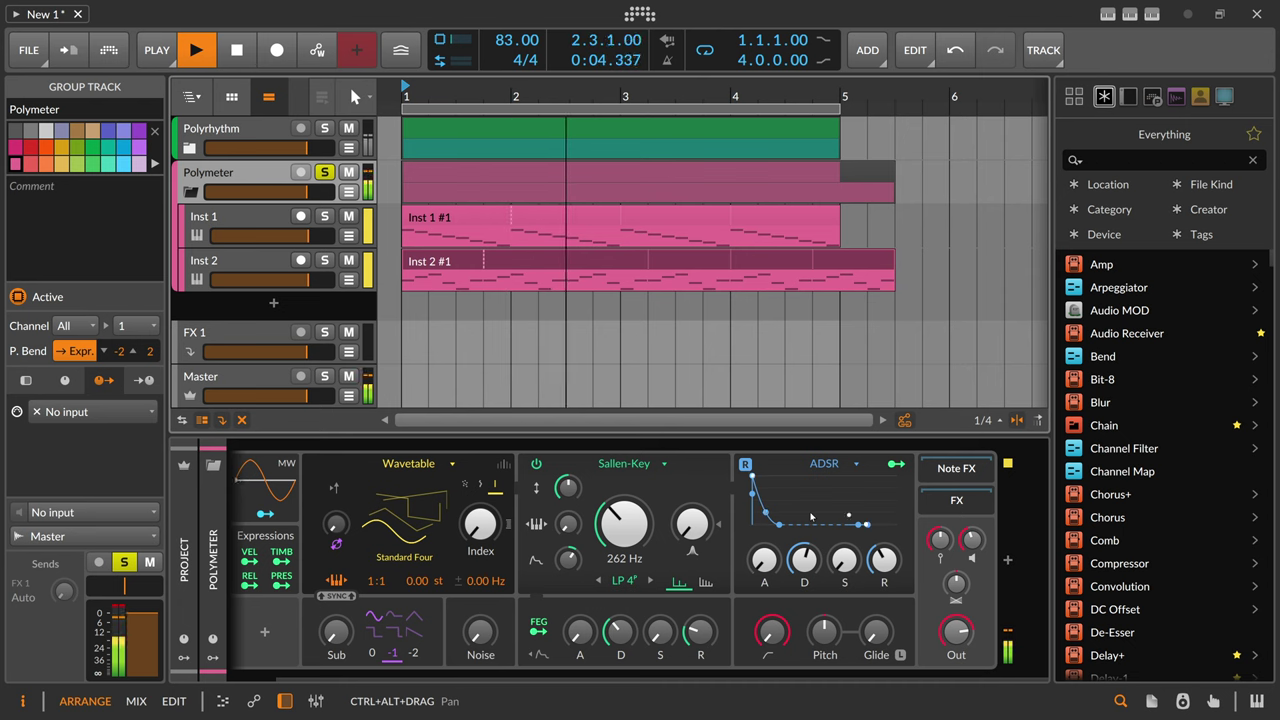
pyautogui.press('space')
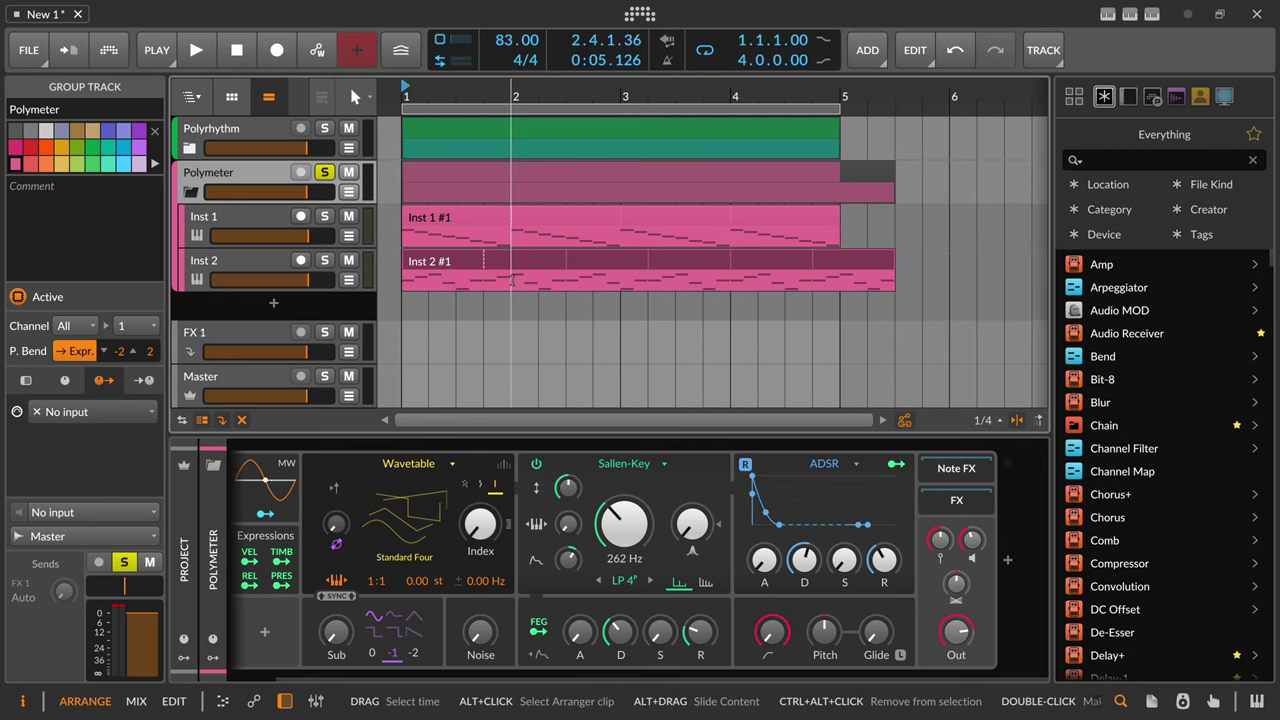
# Step: Compare the loop lengths of the two Polymeter clips and mark the first bar of the Inst 1 clip as a time range
pyautogui.click(441, 273)
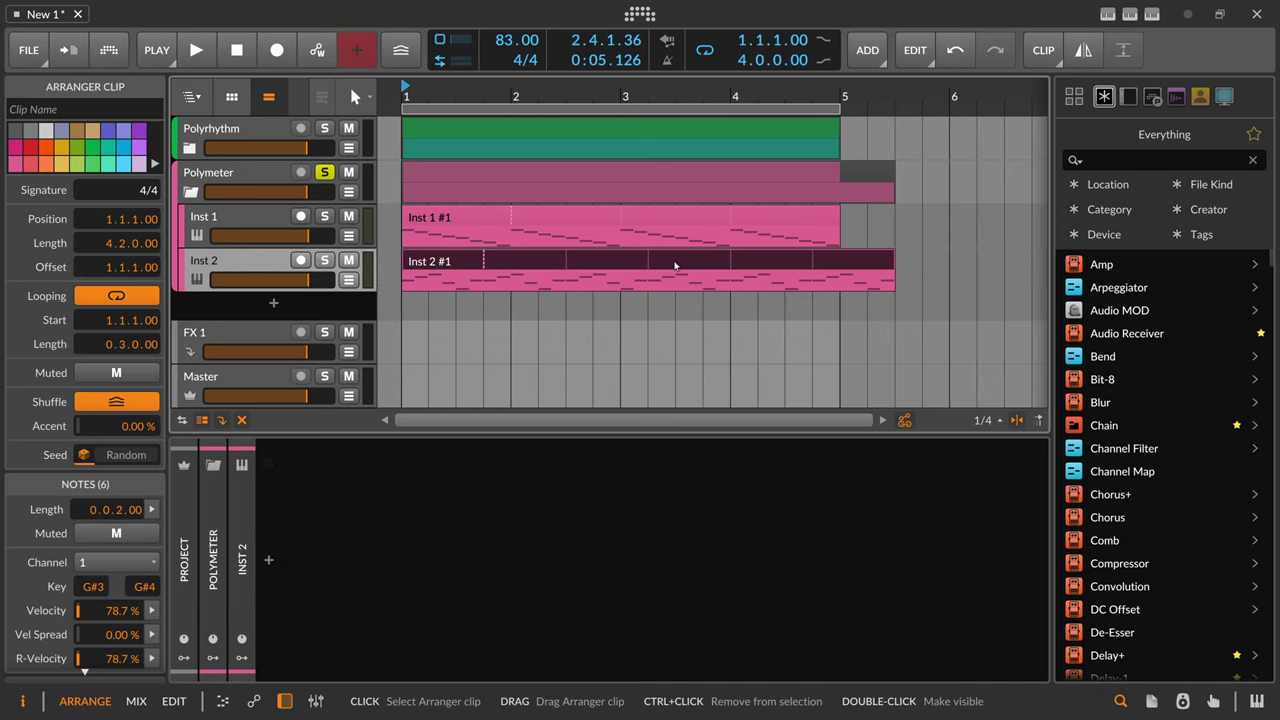
pyautogui.click(411, 219)
pyautogui.moveTo(401, 218); pyautogui.dragTo(492, 231)
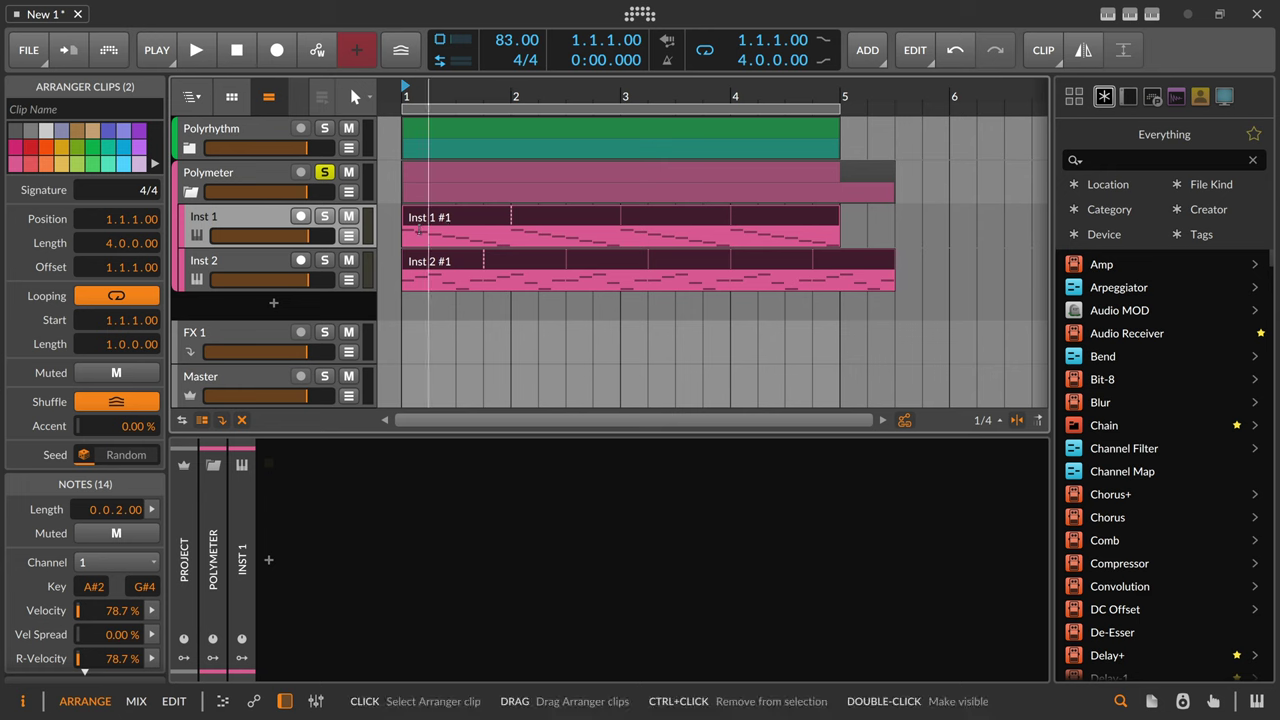
pyautogui.moveTo(405, 232); pyautogui.dragTo(511, 233)
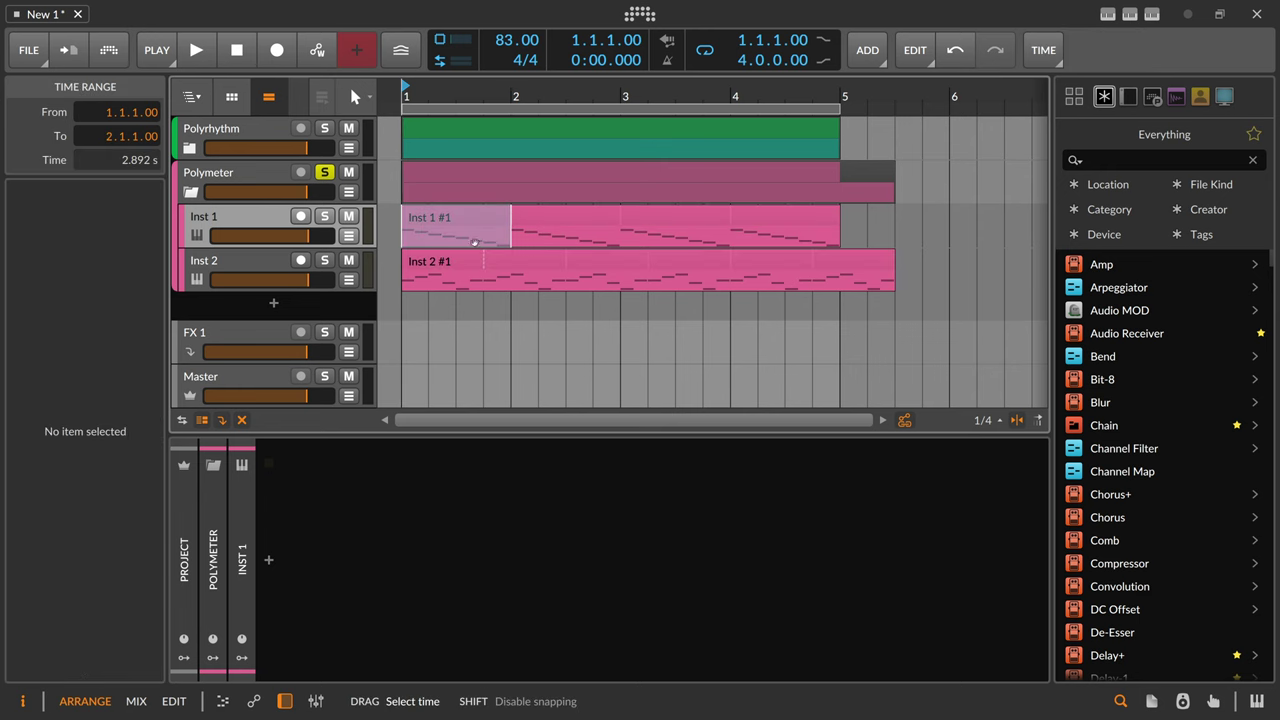
# Step: Compare the loop lengths of the Polymeter clips, marking the first three beats of Inst 2 and the first three bars of both clips
pyautogui.moveTo(397, 285); pyautogui.dragTo(481, 283)
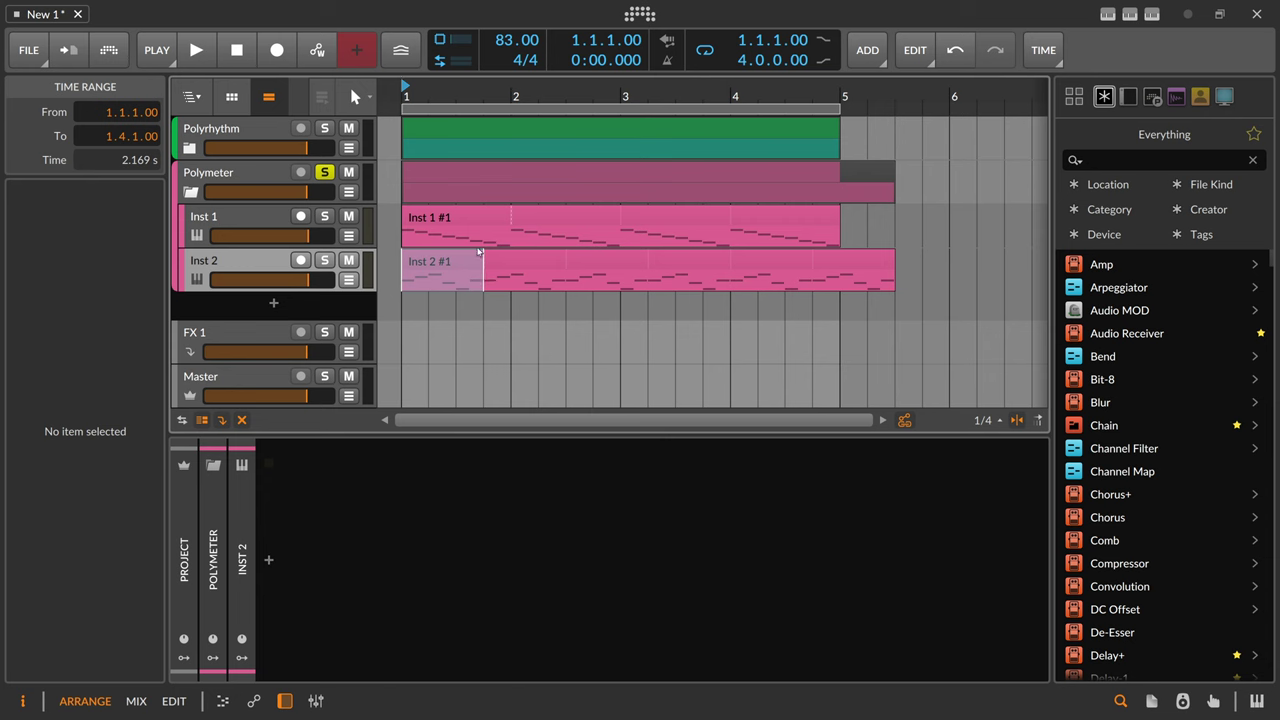
pyautogui.click(390, 224)
pyautogui.moveTo(390, 224); pyautogui.dragTo(730, 271)
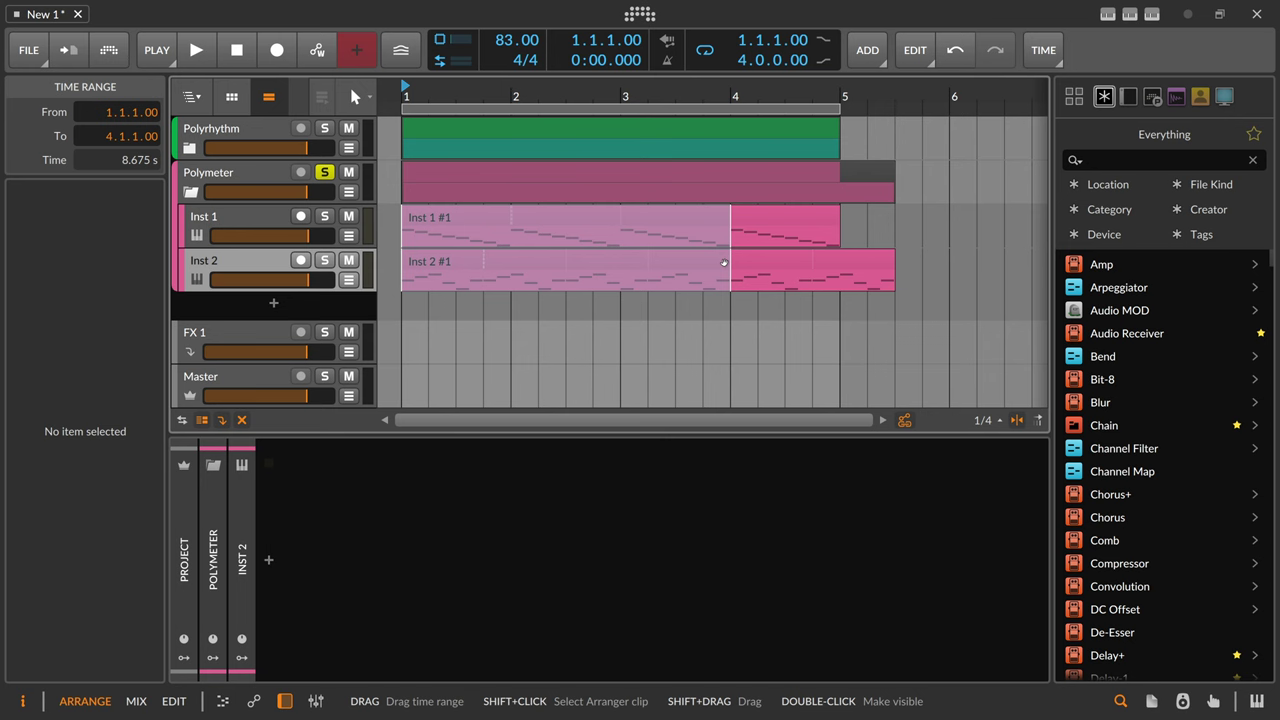
pyautogui.click(850, 261)
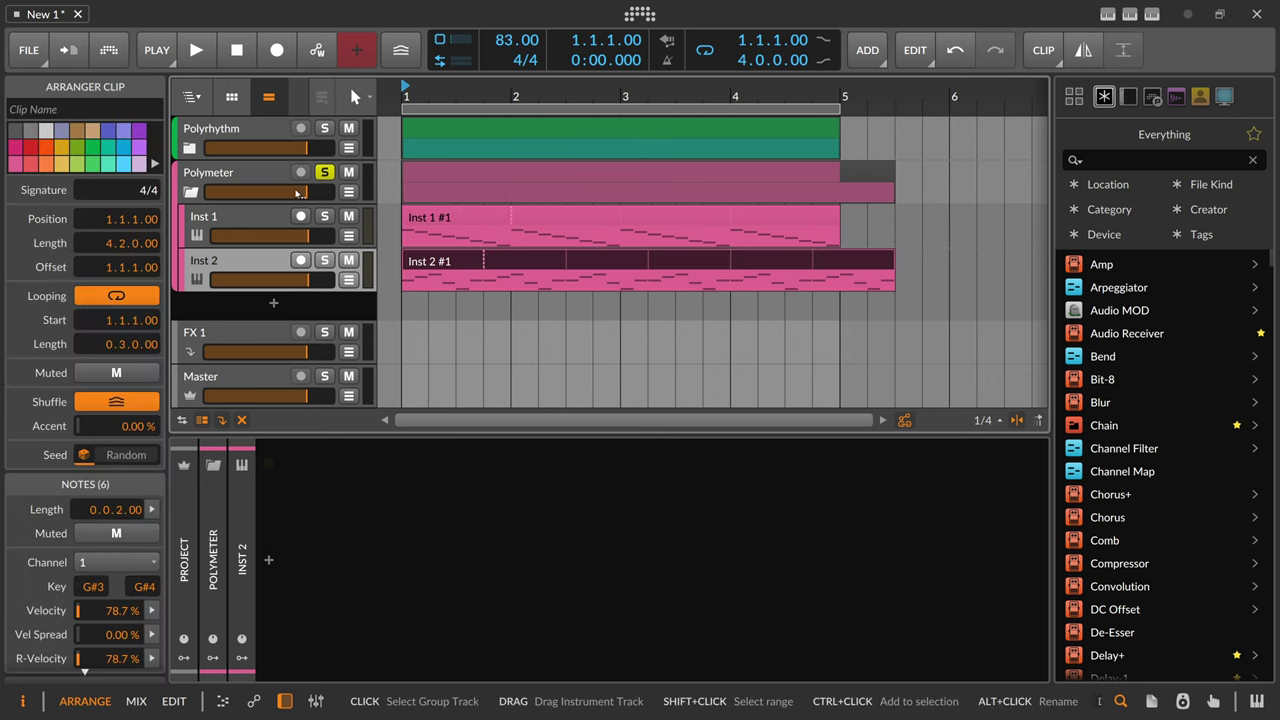
pyautogui.click(426, 238)
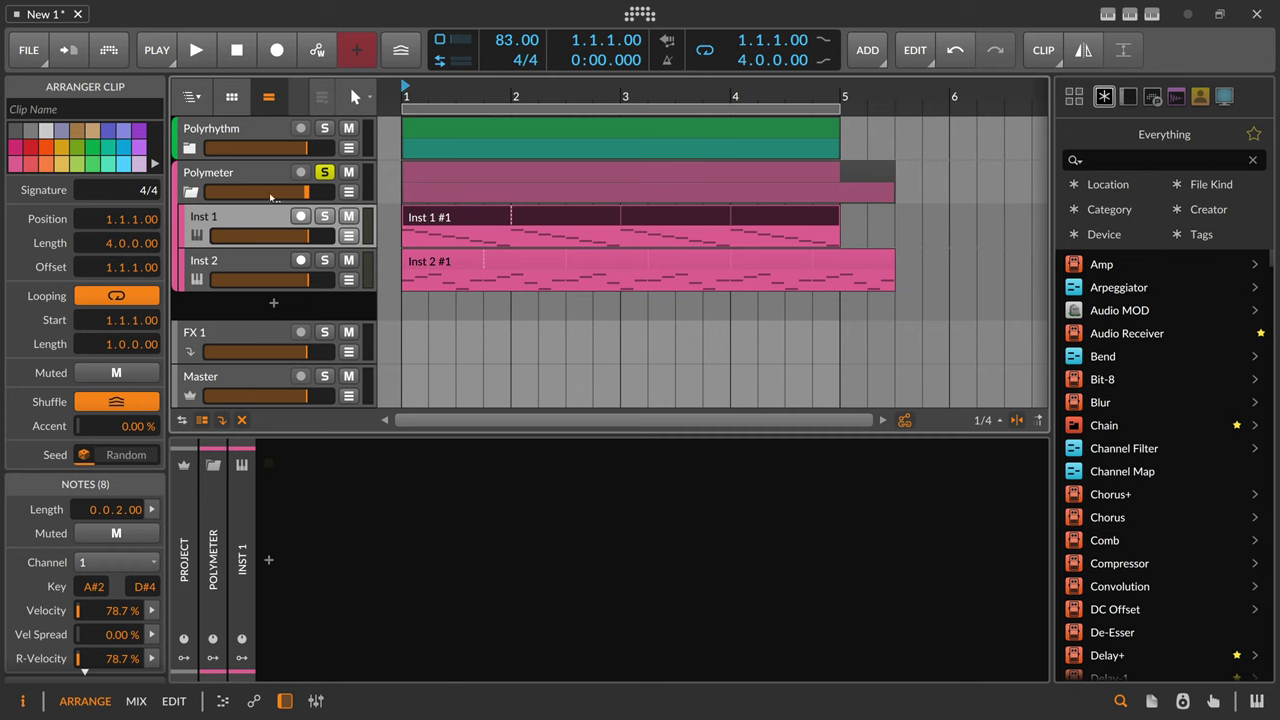
# Step: Fold the Polymeter group, unfold Polyrhythm, mark bar 1 of its clip 3, and inspect clip 5 for comparison
pyautogui.click(190, 192)
pyautogui.click(190, 148)
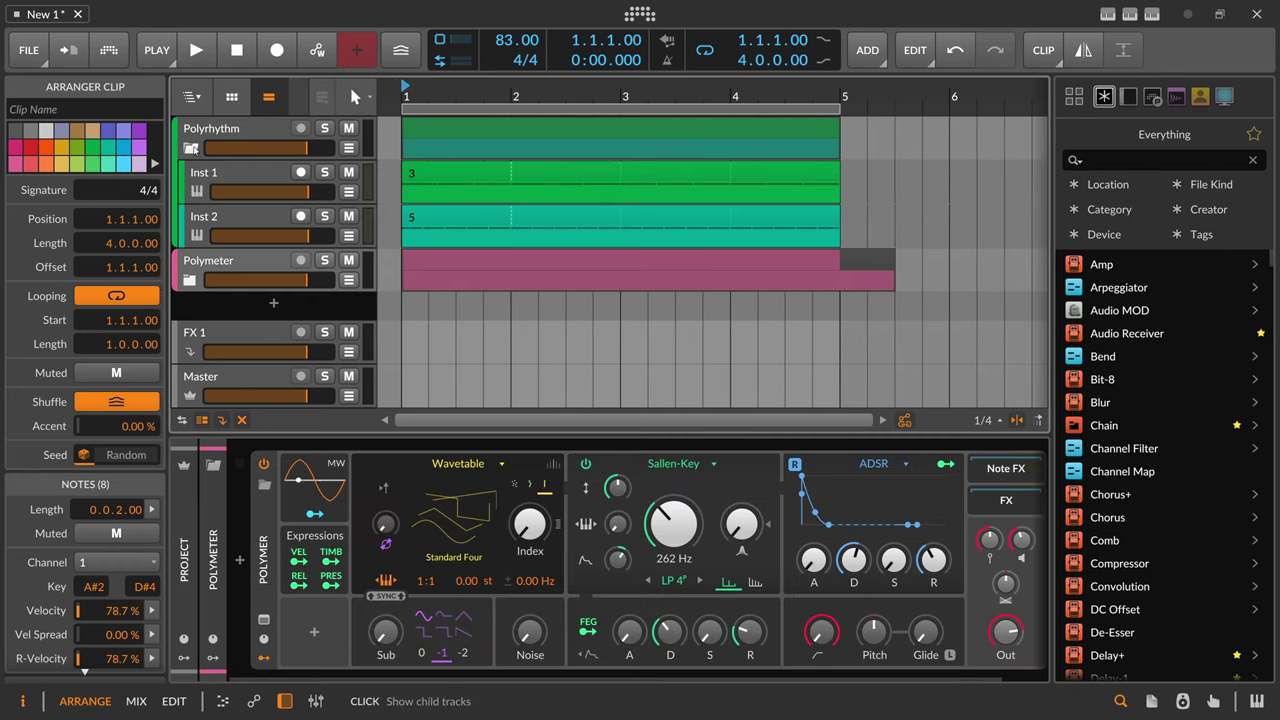
pyautogui.moveTo(403, 182); pyautogui.dragTo(483, 192)
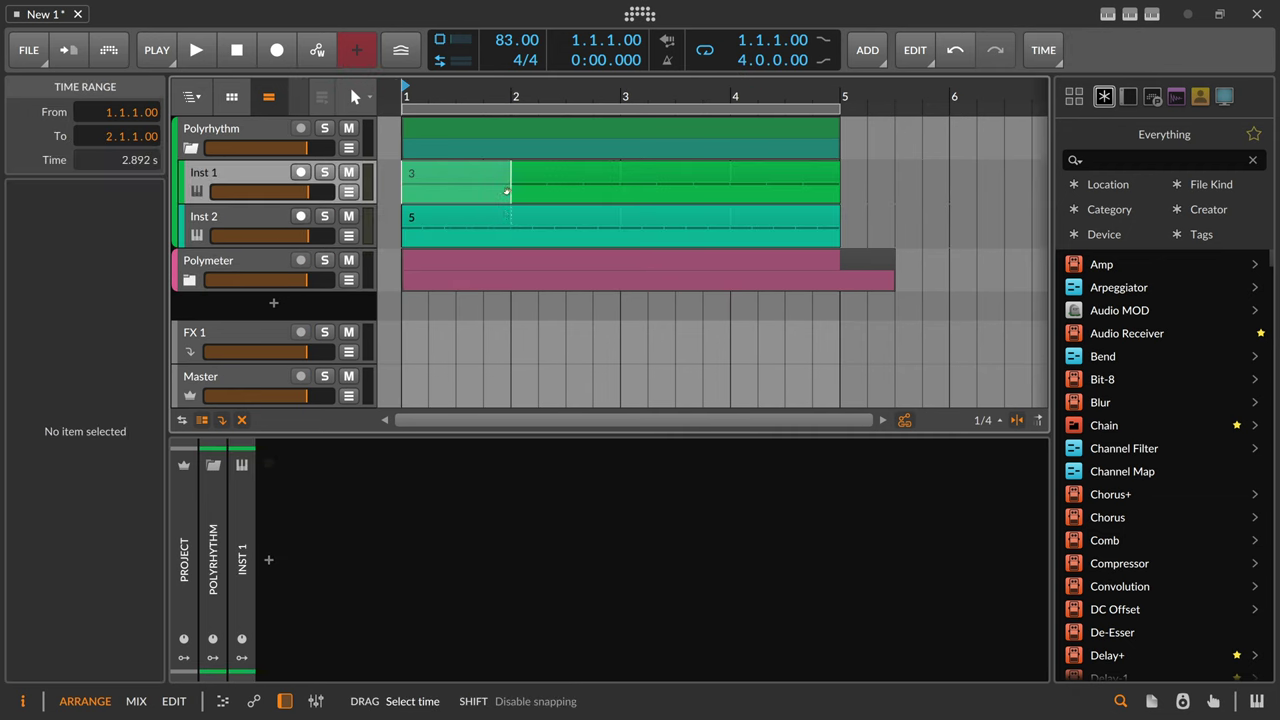
pyautogui.click(481, 224)
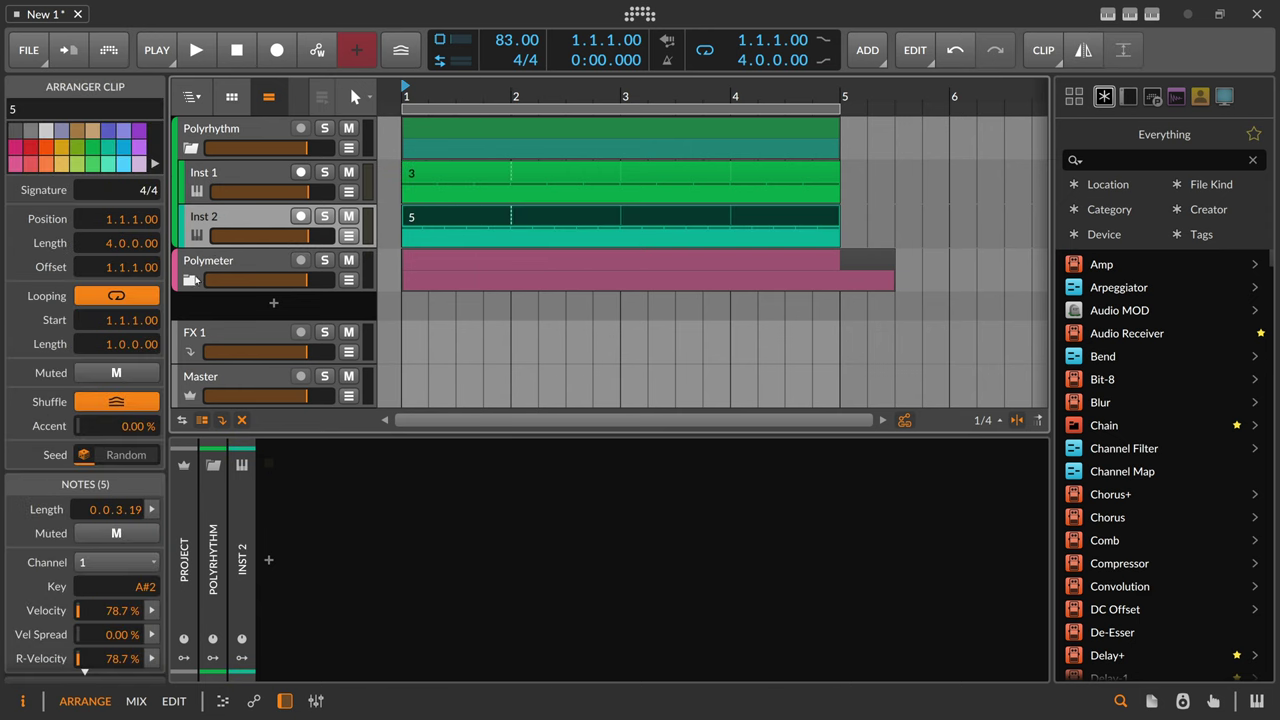
# Step: Unfold the Polymeter group and shorten its Inst 2 arranger clip to 4 bars, ending at bar 5
pyautogui.click(190, 280)
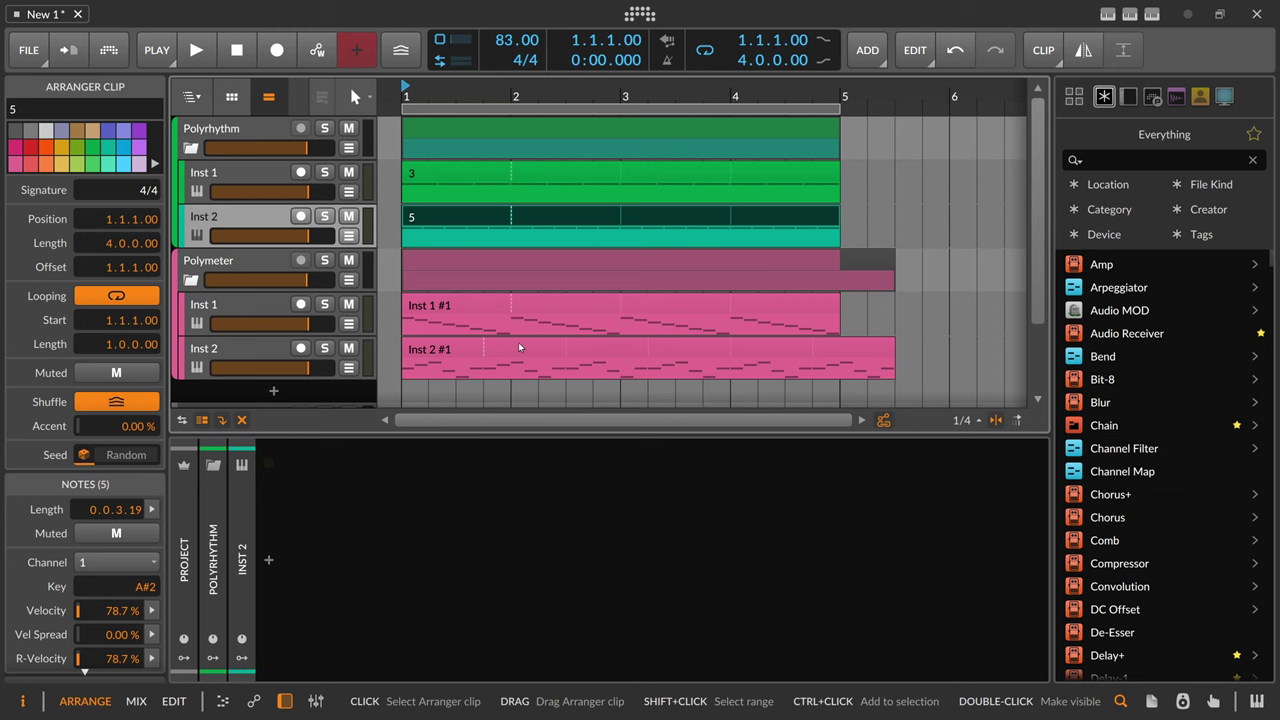
pyautogui.click(860, 352)
pyautogui.moveTo(887, 347); pyautogui.dragTo(840, 347)
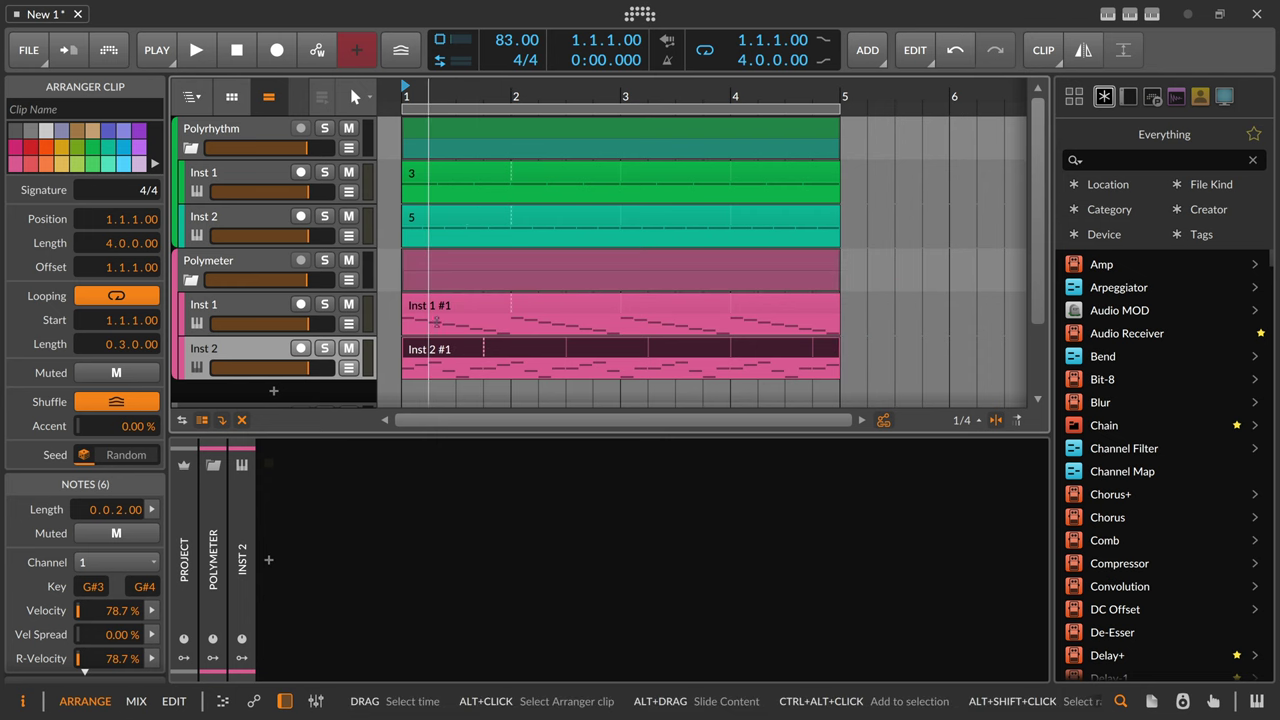
# Step: Show the clip launcher and copy the Polymeter group's Inst 1 and Inst 2 clips into their Scene 1 slots
pyautogui.click(231, 97)
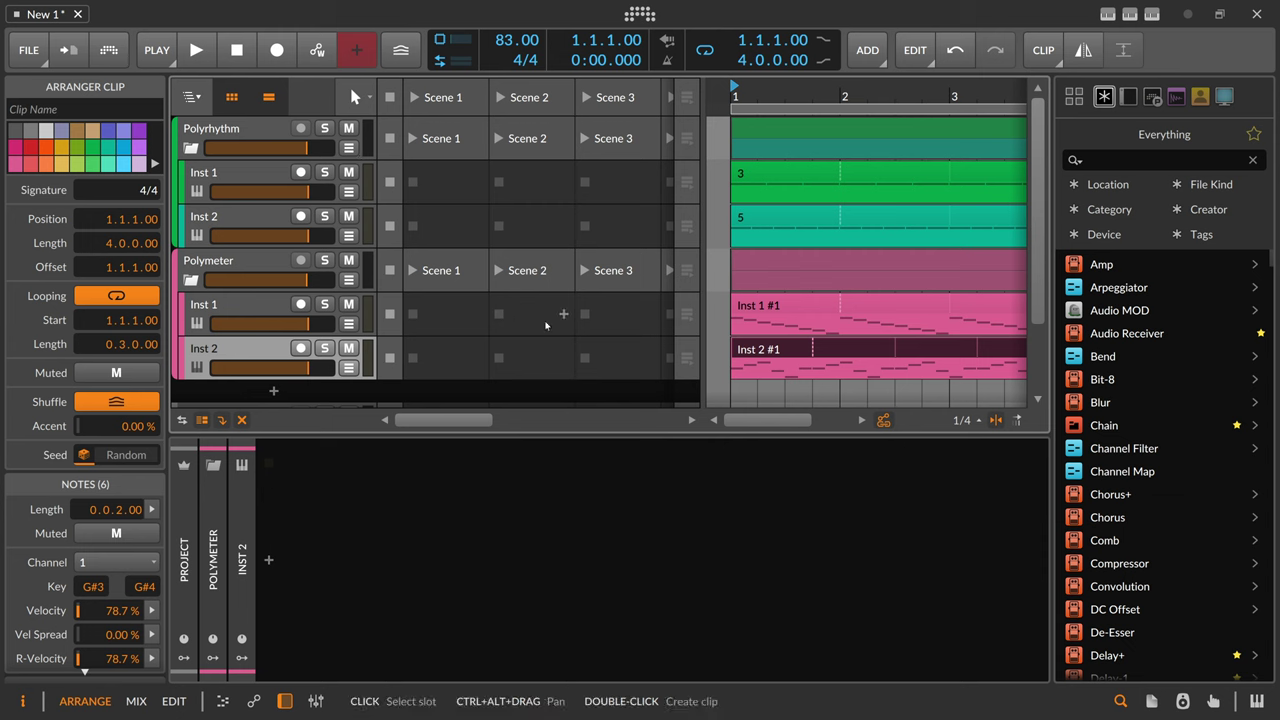
pyautogui.moveTo(770, 310); pyautogui.dragTo(461, 309)
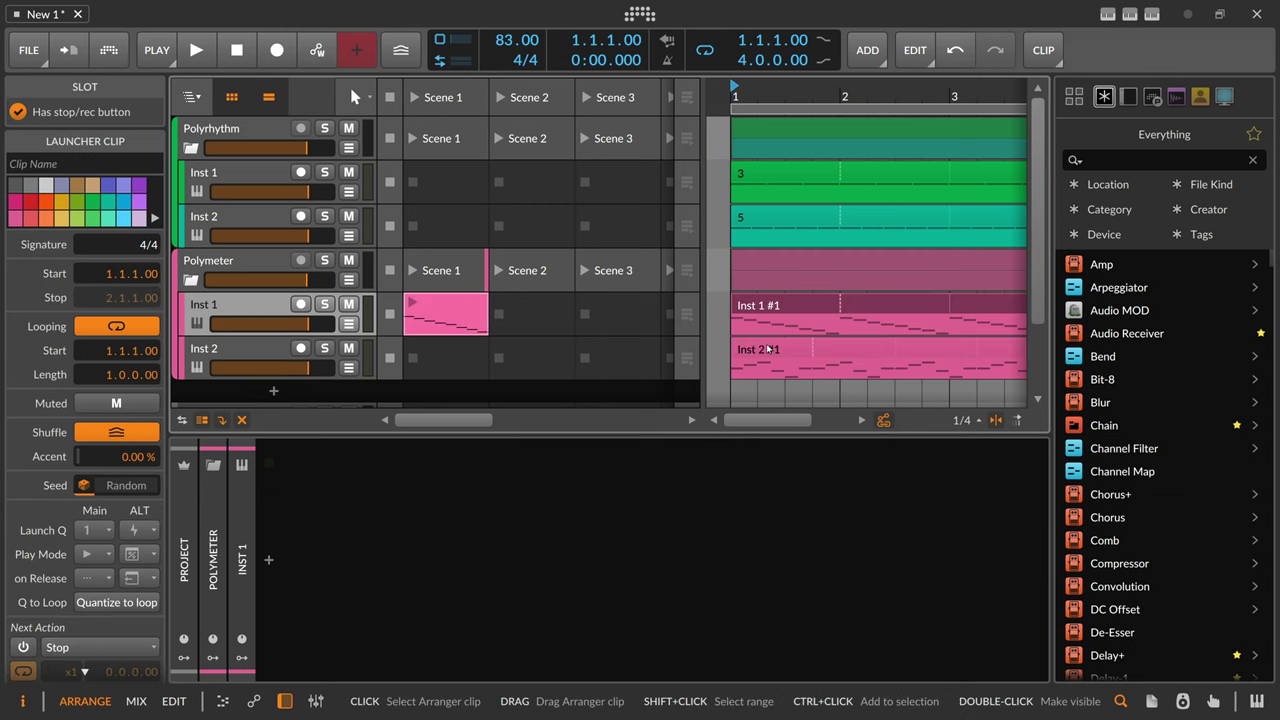
pyautogui.moveTo(766, 350); pyautogui.dragTo(446, 350)
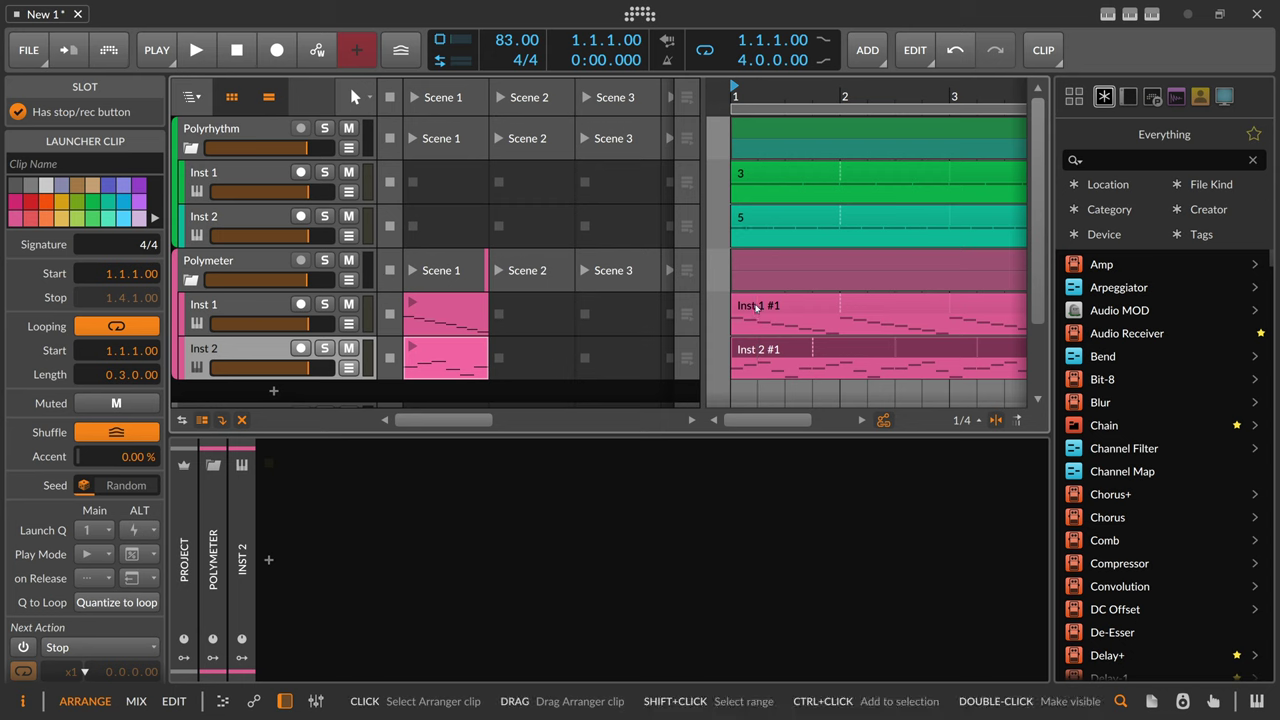
# Step: Delete the Polymeter group's clips from the arranger timeline, keeping the launcher clips
pyautogui.click(751, 264)
pyautogui.press('Delete')
pyautogui.click(479, 318)
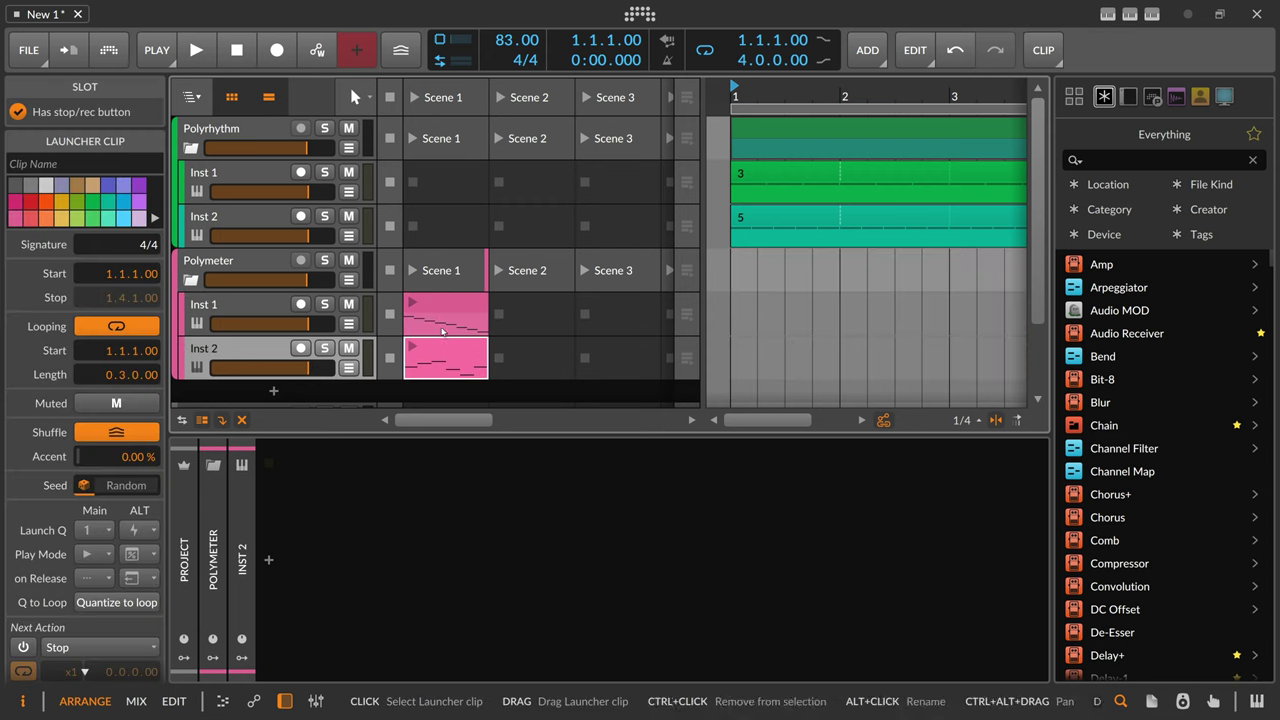
# Step: Compare the loop lengths of the Inst 1 and Inst 2 launcher clips in the Polymeter group
pyautogui.click(441, 352)
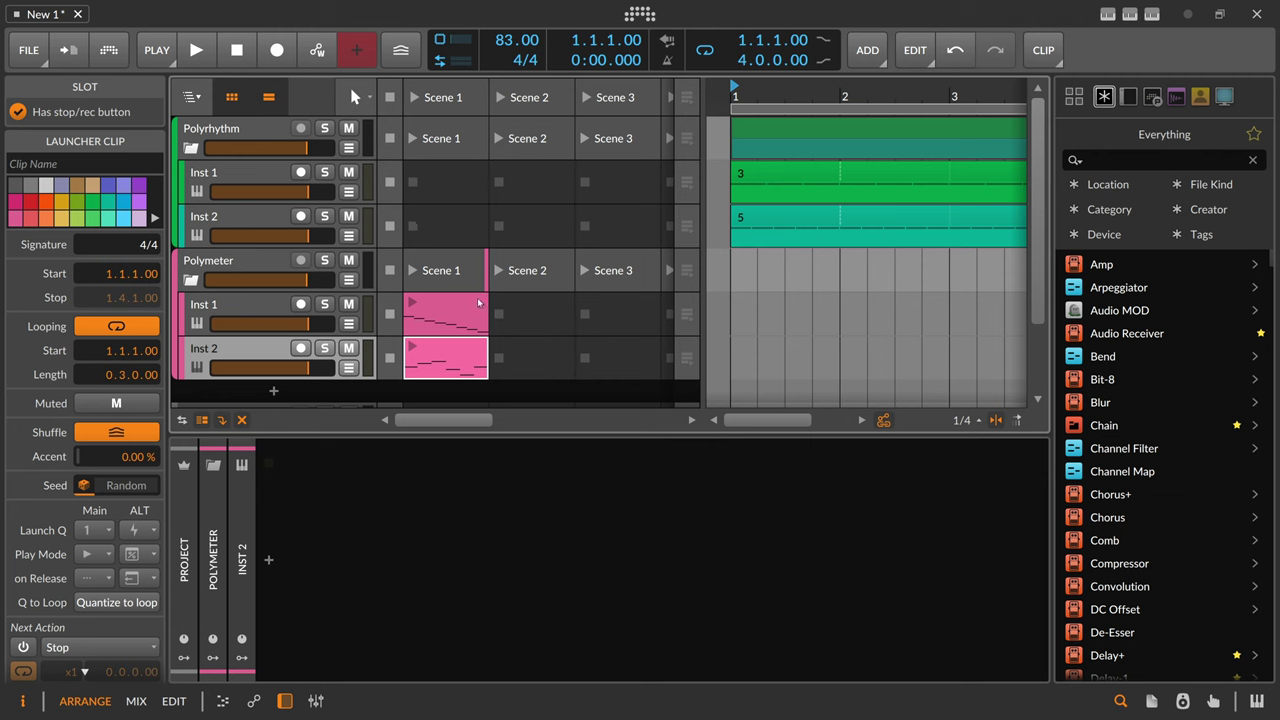
pyautogui.click(445, 318)
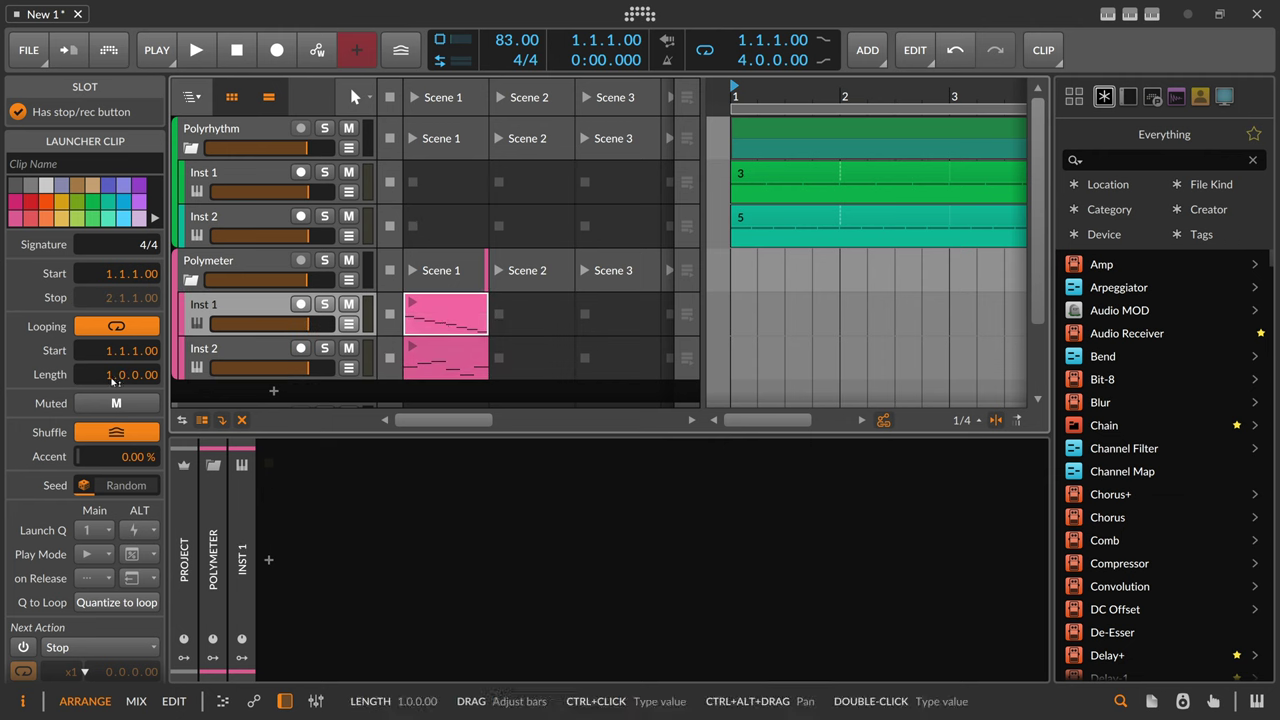
pyautogui.click(432, 357)
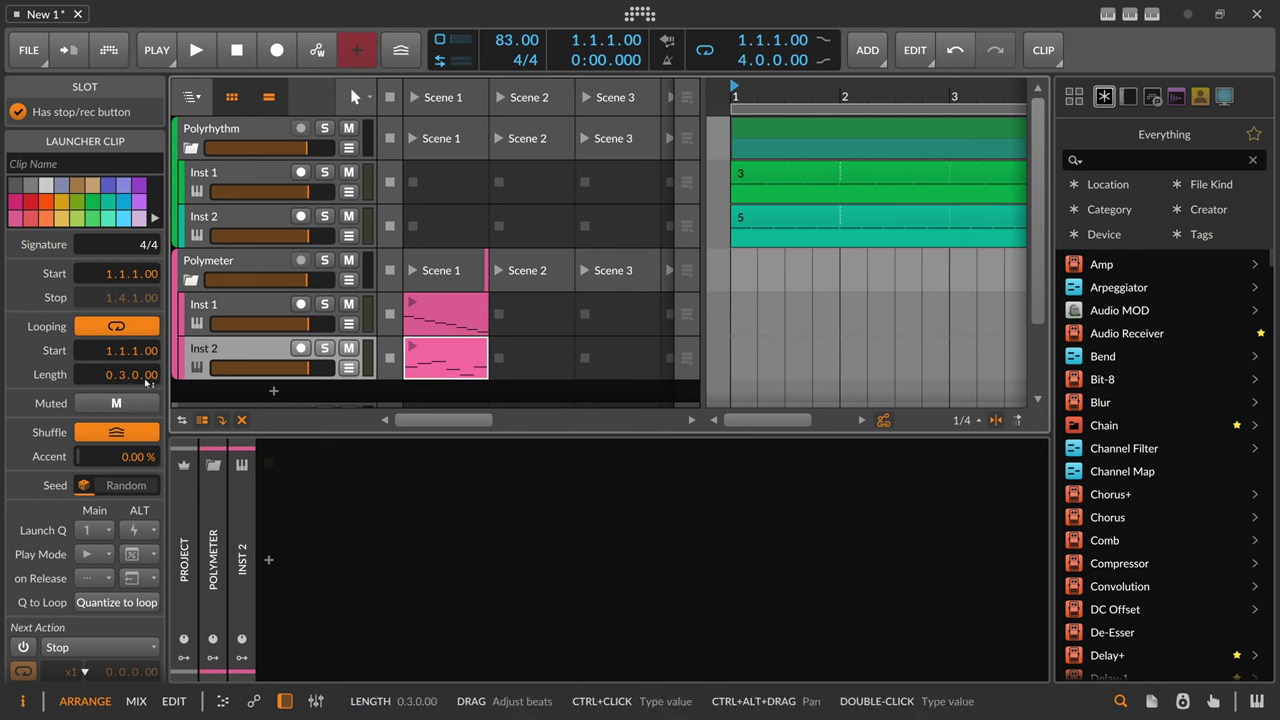
pyautogui.click(425, 322)
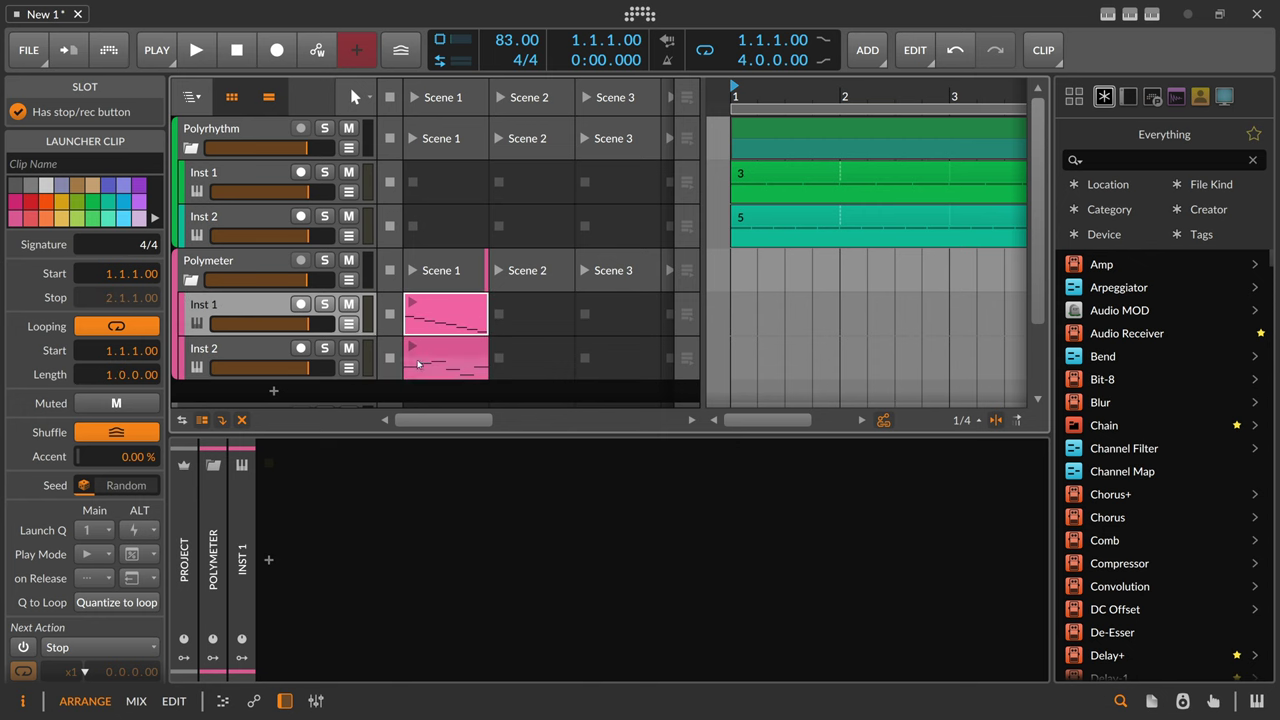
pyautogui.click(318, 368)
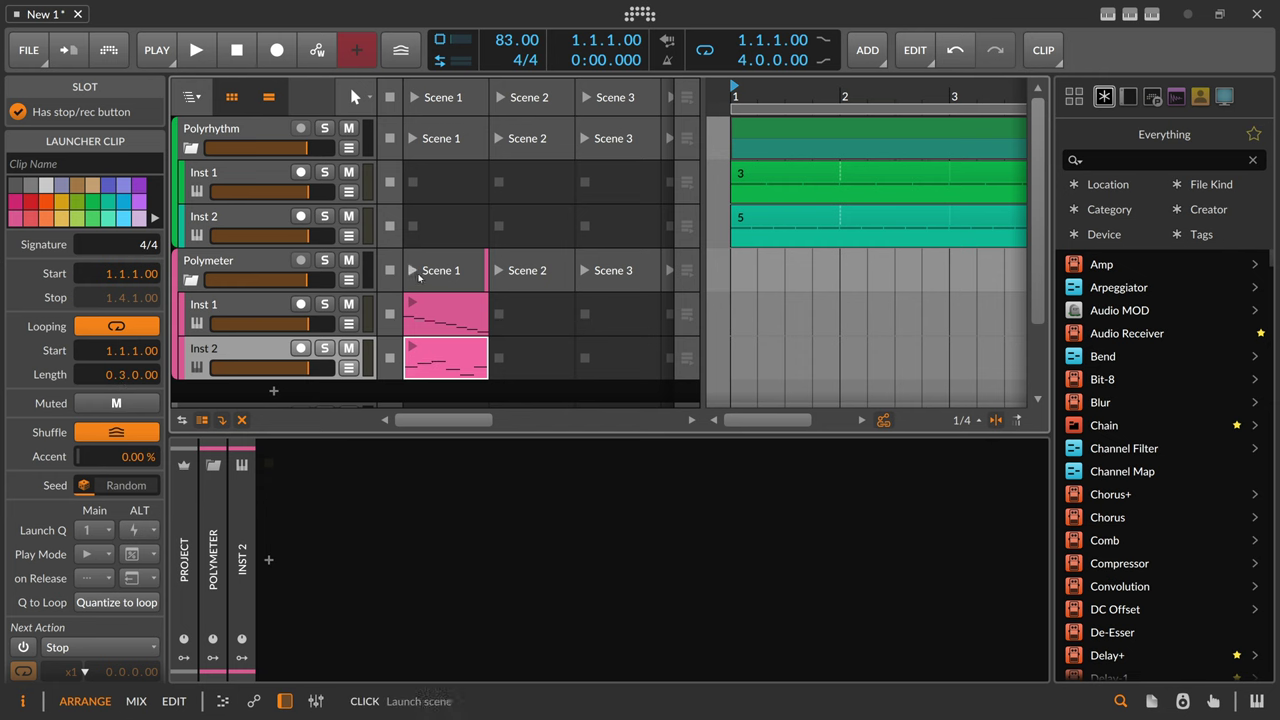
# Step: Play Scene 1 of the Polymeter group with the Polyrhythm group muted, and stop playback
pyautogui.click(414, 274)
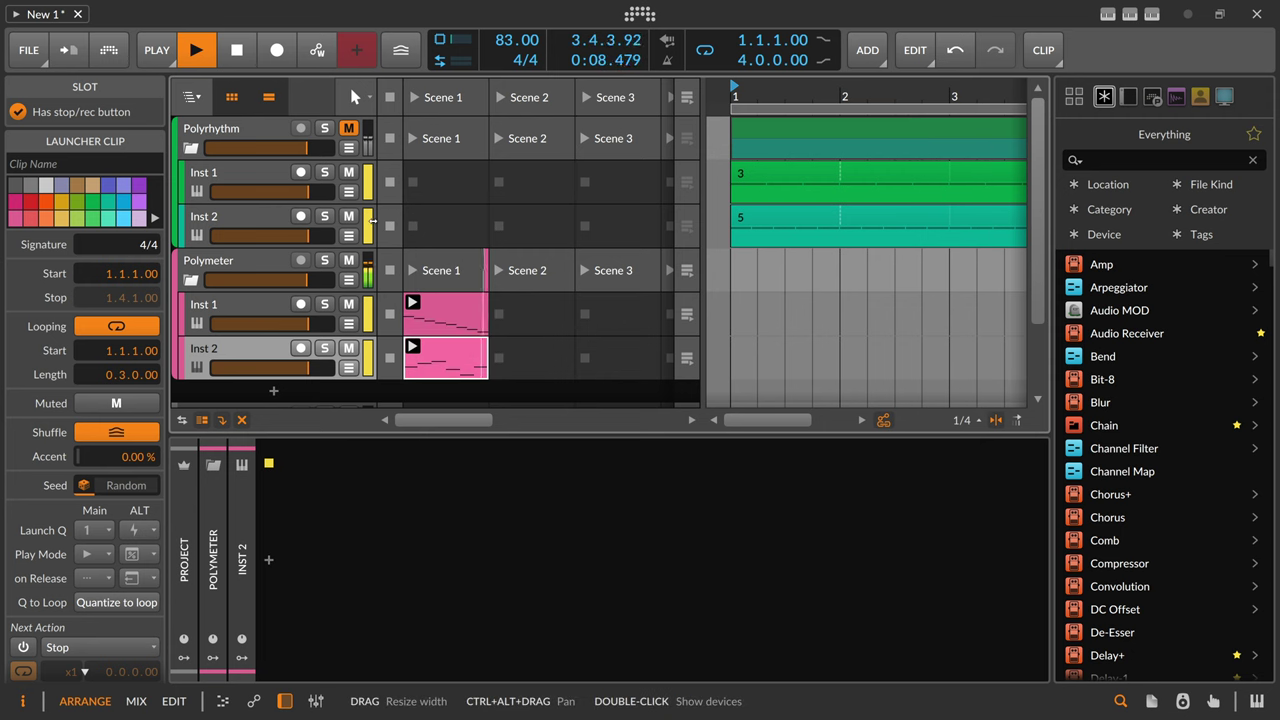
pyautogui.press('space')
# Step: Duplicate the Inst 2 track of the Polymeter group together with its launcher clip
pyautogui.scroll(-1, 372, 226)
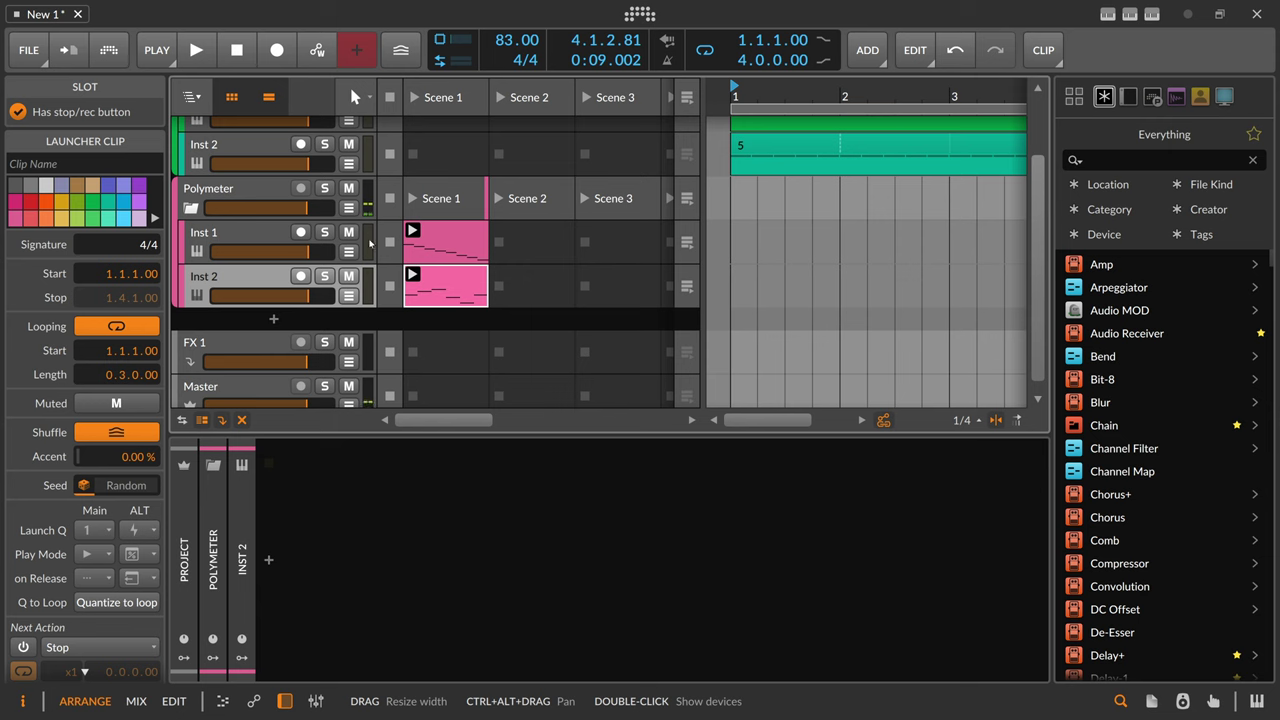
pyautogui.click(268, 286)
pyautogui.hotkey('ctrl', 'd')
# Step: Set the loop length of the Inst 3 launcher clip to 1.1.0.00, five beats
pyautogui.click(440, 332)
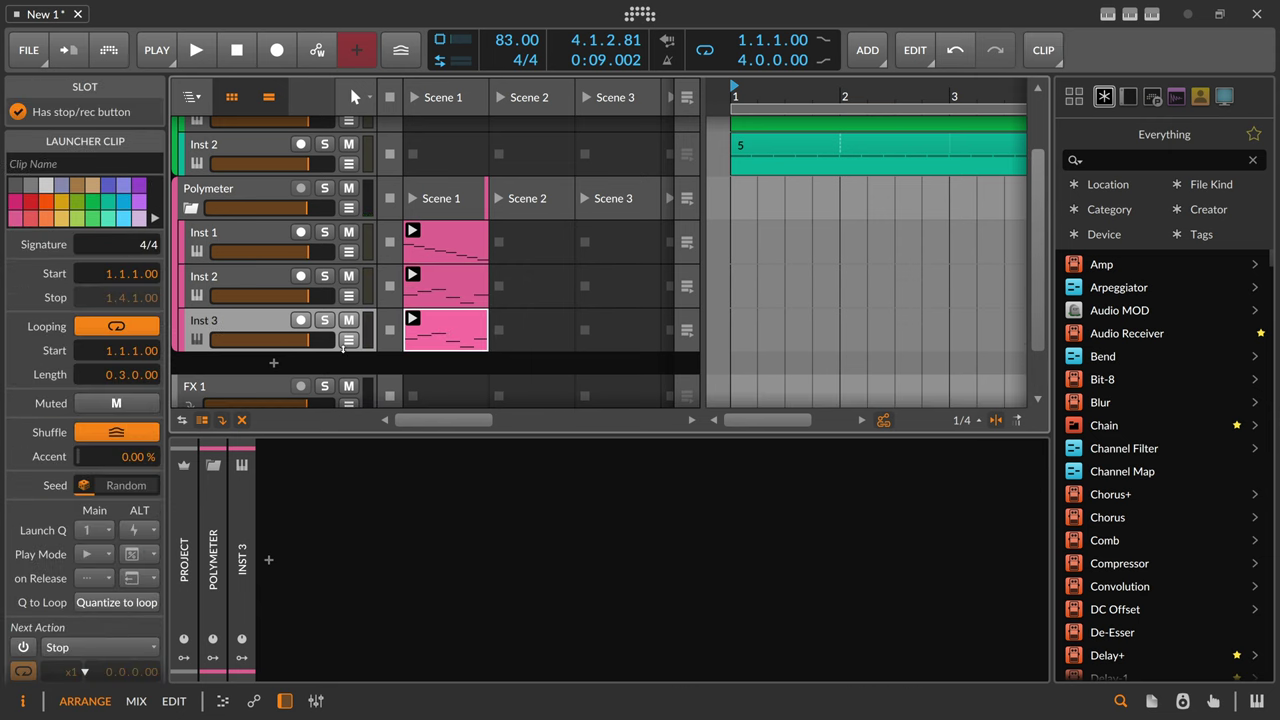
pyautogui.moveTo(124, 377); pyautogui.dragTo(122, 377)
pyautogui.moveTo(124, 375); pyautogui.dragTo(124, 375)
# Step: Open the Inst 3 clip in the note editor and delete all of its copied notes
pyautogui.doubleClick(422, 344)
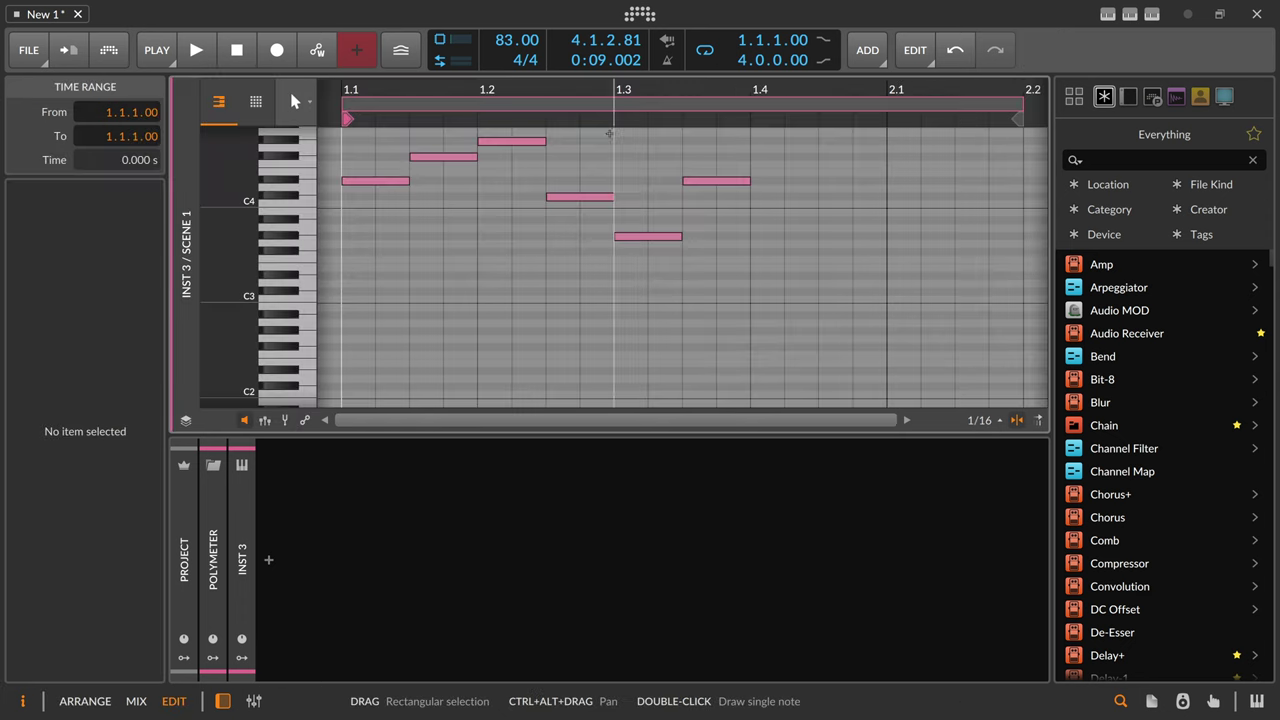
pyautogui.moveTo(580, 90); pyautogui.dragTo(571, 217)
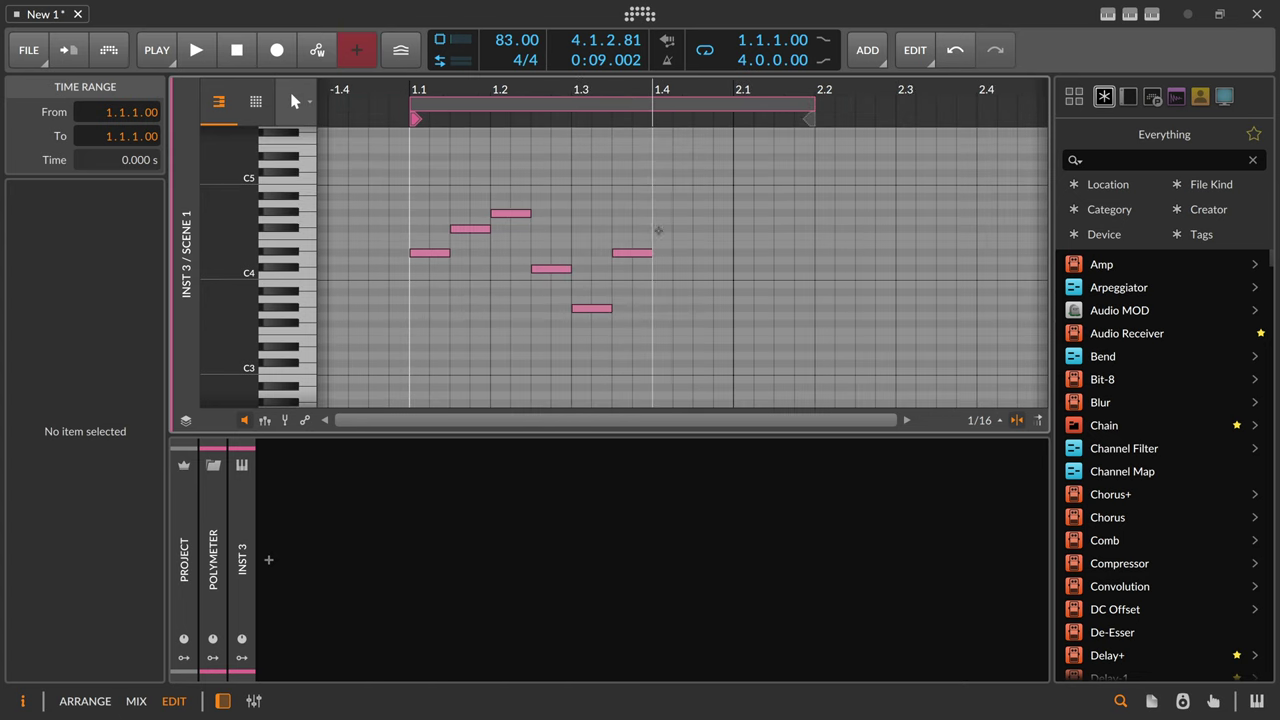
pyautogui.moveTo(448, 165); pyautogui.dragTo(668, 330)
pyautogui.press('Delete')
pyautogui.click(435, 253)
pyautogui.press('Delete')
# Step: Draw D#3, C#3, D#3, F#3 and A#3 across the first two beats, with sixteenth-note lengths for the second D#3 and the F#3
pyautogui.doubleClick(422, 349)
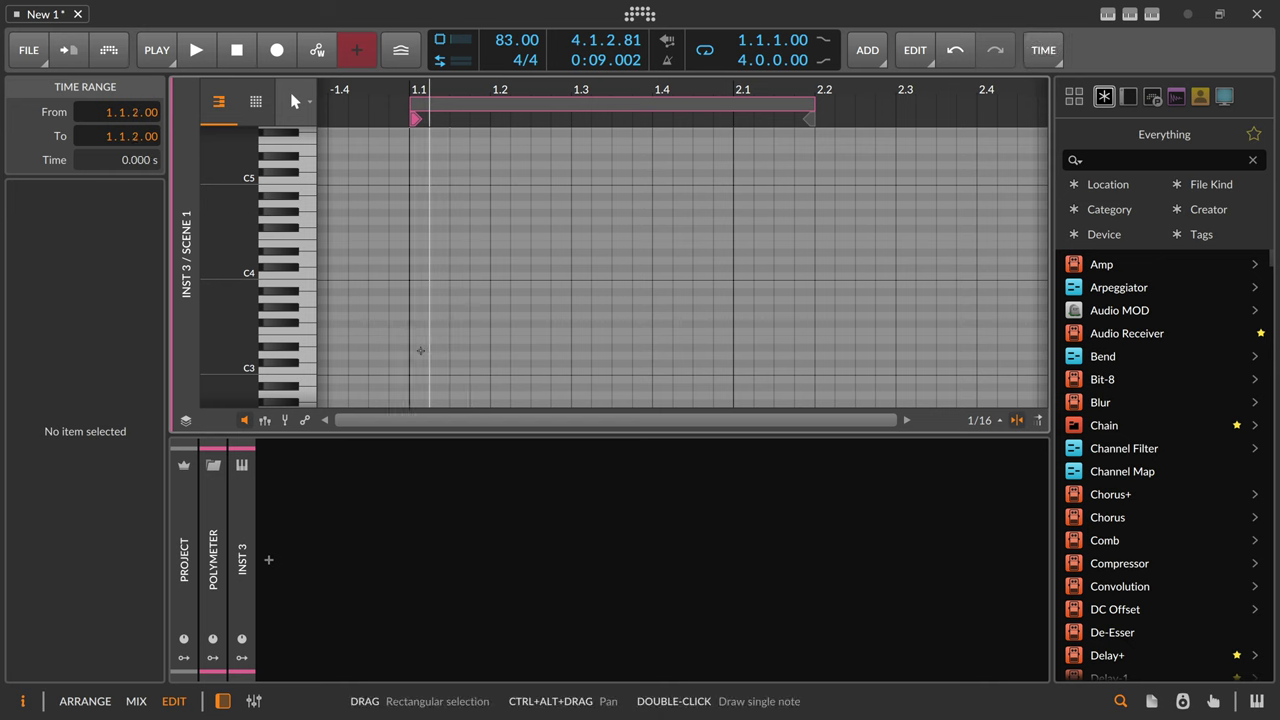
pyautogui.doubleClick(458, 364)
pyautogui.doubleClick(510, 349)
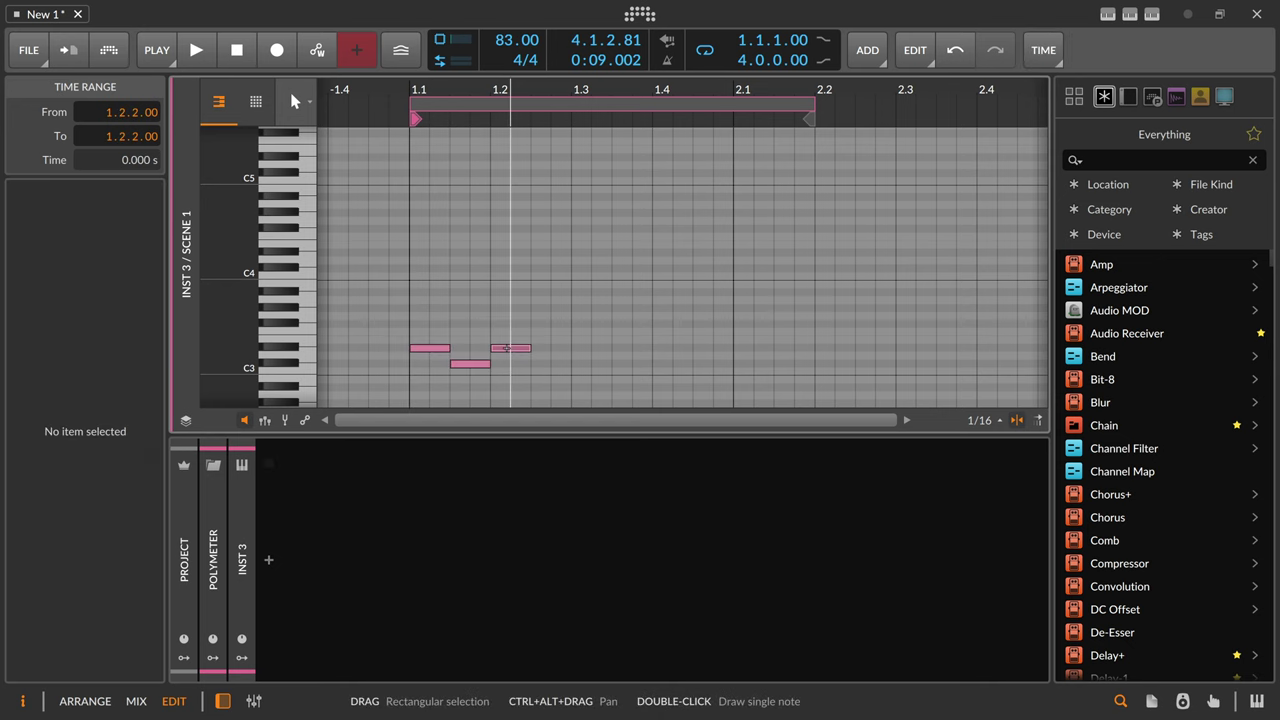
pyautogui.moveTo(525, 350); pyautogui.dragTo(511, 349)
pyautogui.doubleClick(520, 324)
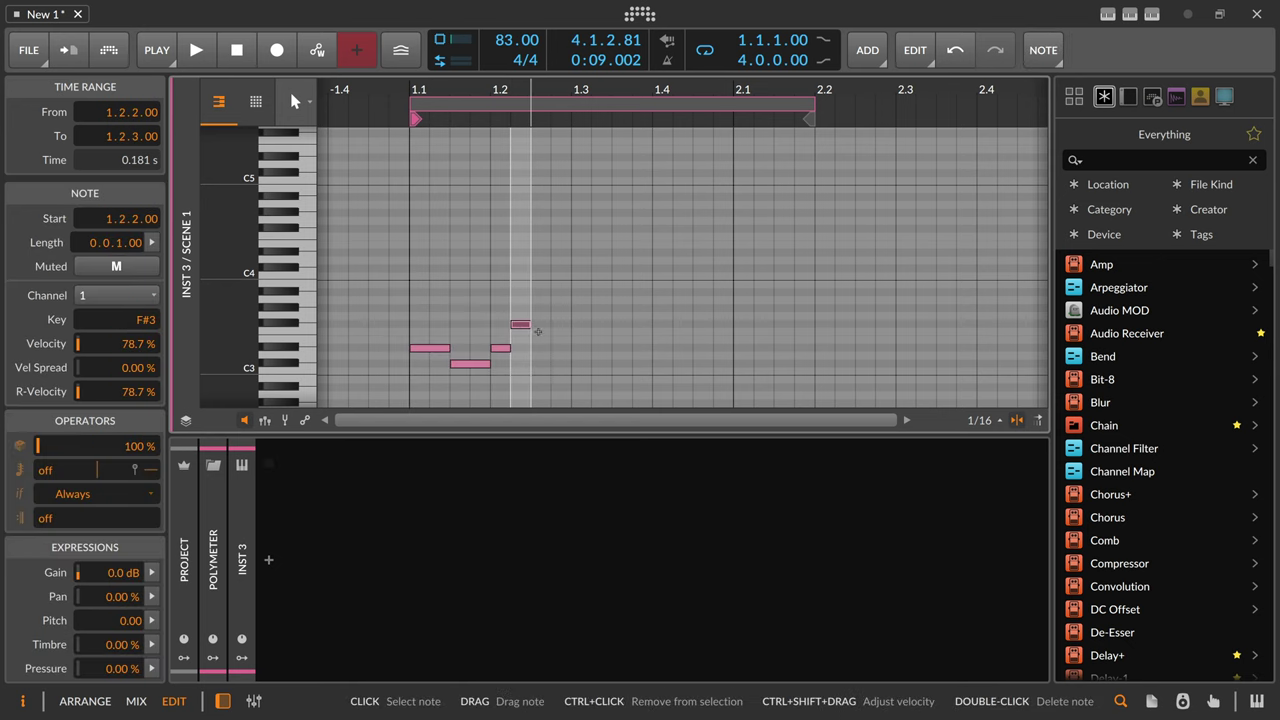
pyautogui.click(541, 307)
pyautogui.doubleClick(541, 293)
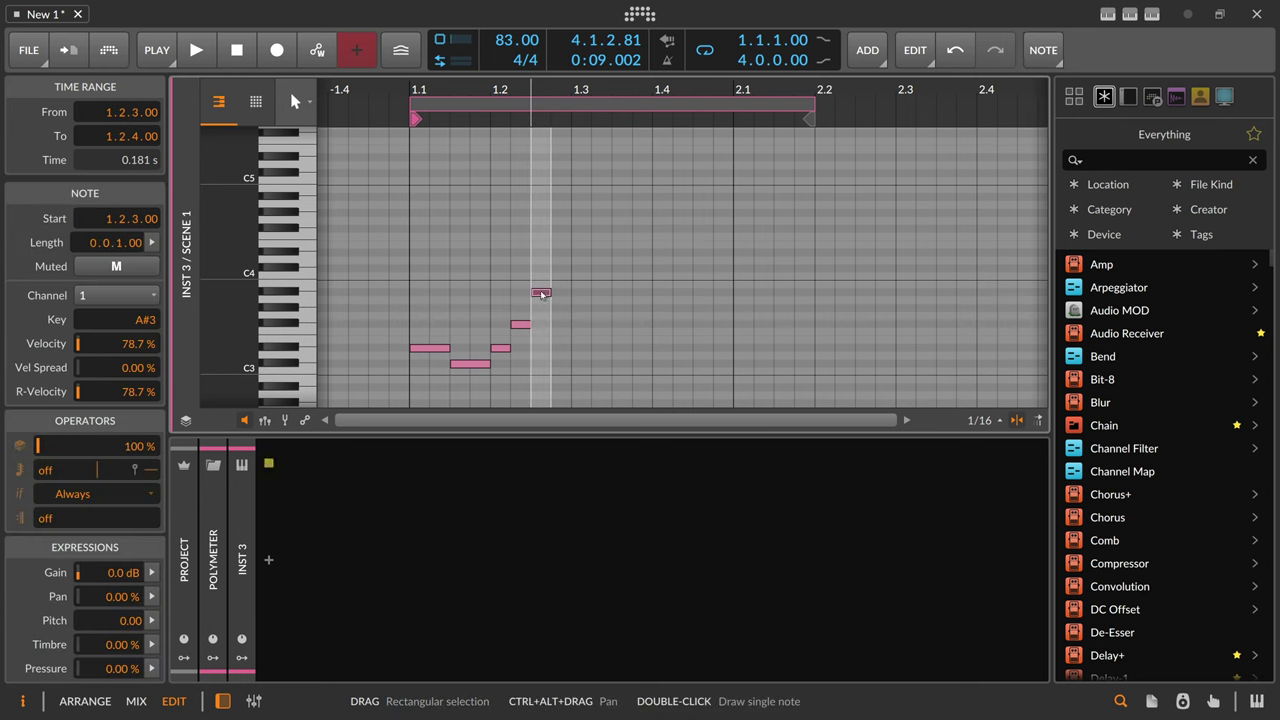
pyautogui.moveTo(548, 293); pyautogui.dragTo(571, 293)
# Step: Continue the Inst 3 pattern from beat 3 with A#2, C#3, a sixteenth F#2, and three-sixteenth-long G#2, A#2 and C#3
pyautogui.click(580, 383)
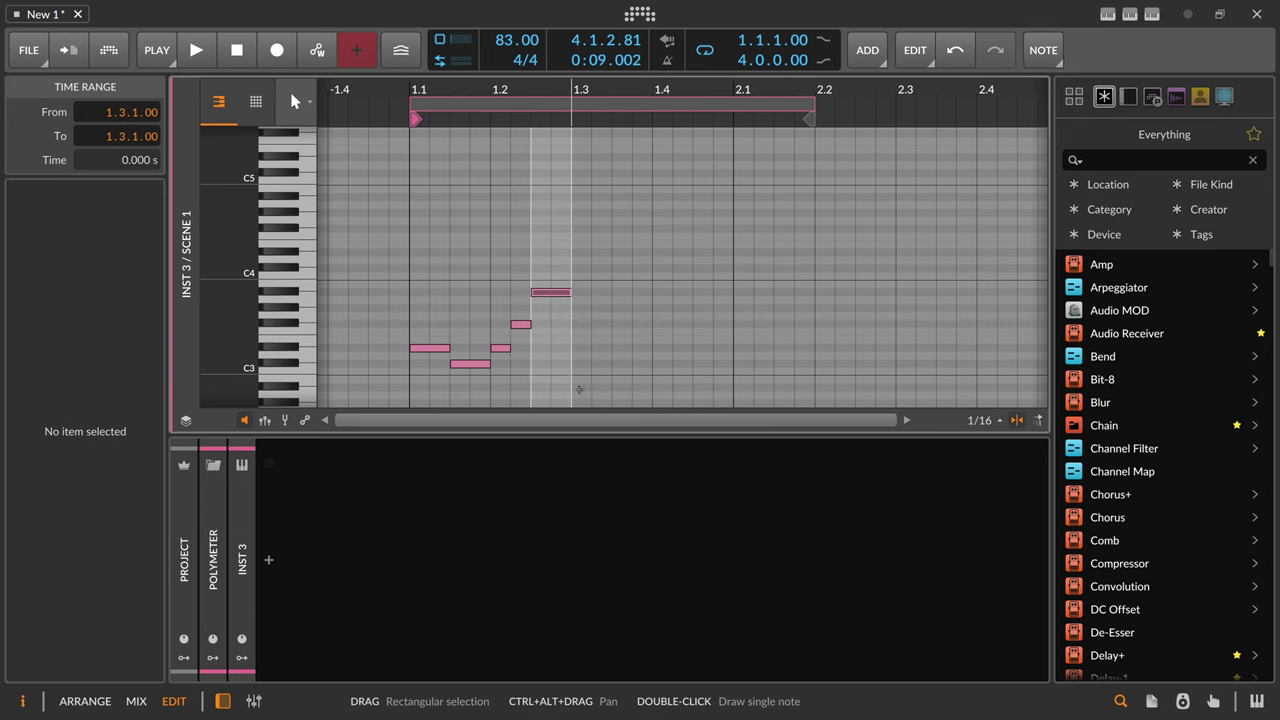
pyautogui.doubleClick(592, 387)
pyautogui.scroll(-3, 635, 387)
pyautogui.doubleClick(623, 292)
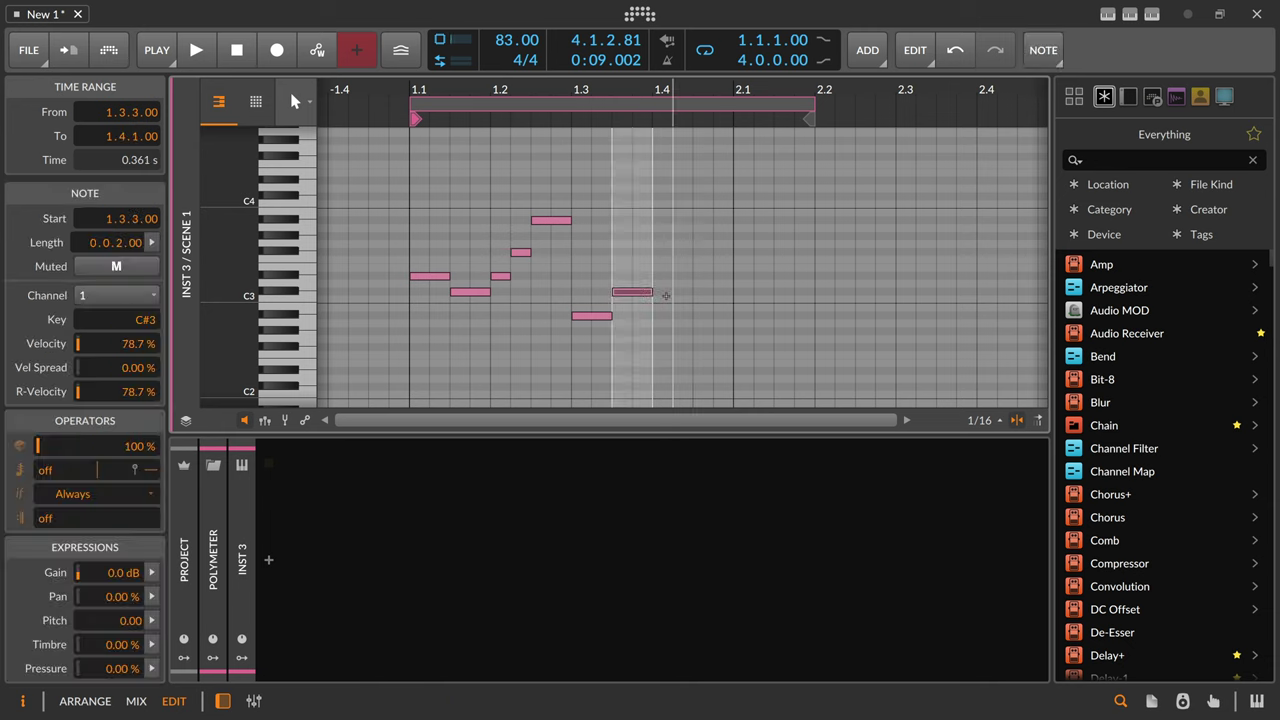
pyautogui.doubleClick(662, 347)
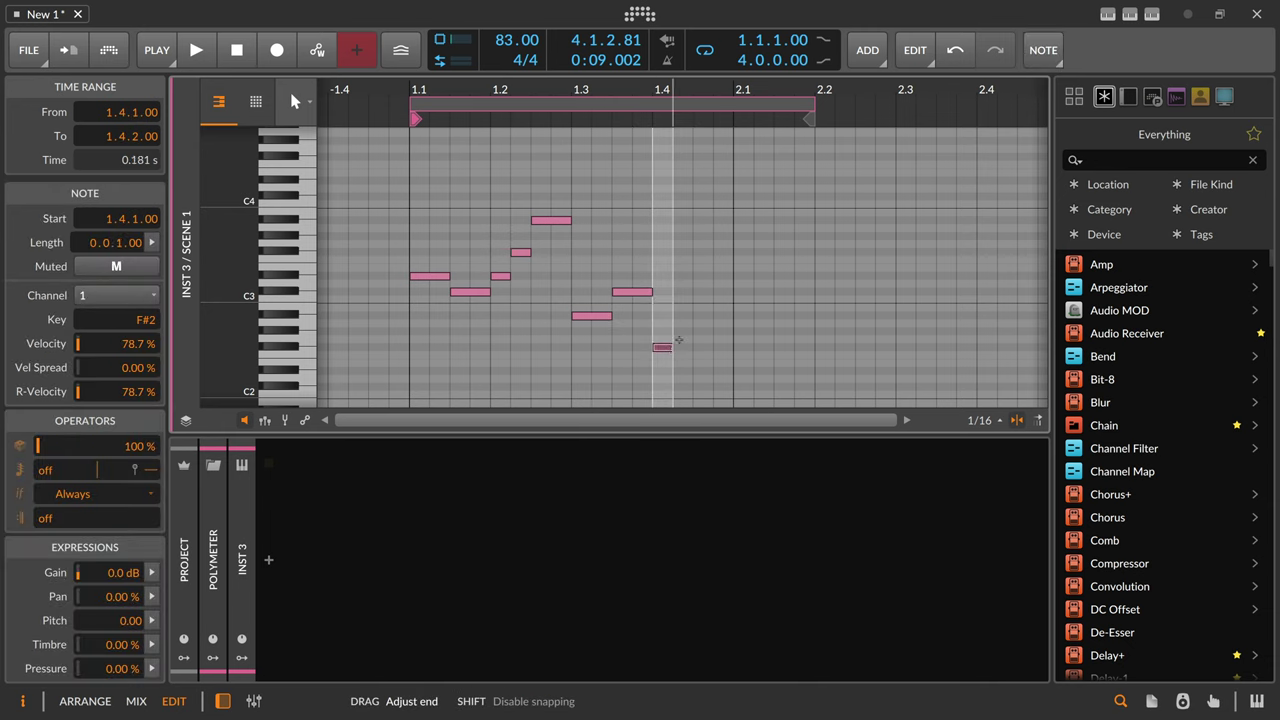
pyautogui.doubleClick(683, 331)
pyautogui.moveTo(695, 330); pyautogui.dragTo(752, 312)
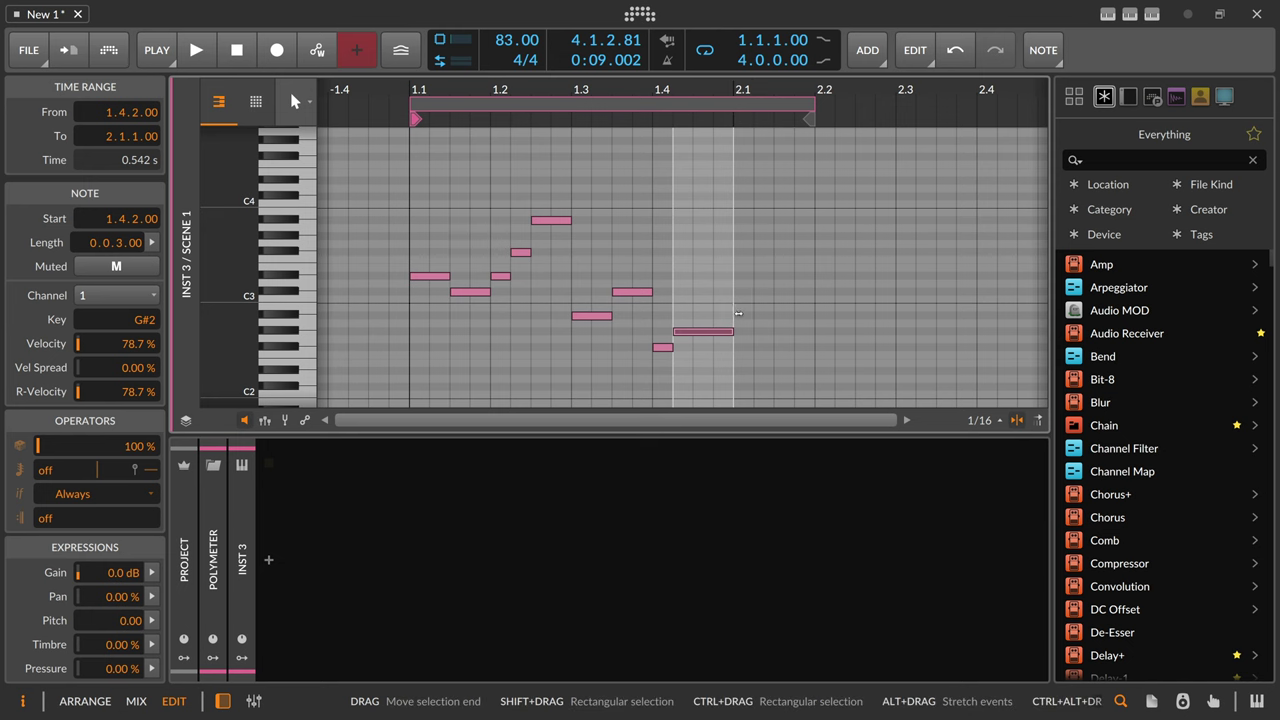
pyautogui.doubleClick(748, 315)
pyautogui.doubleClick(815, 292)
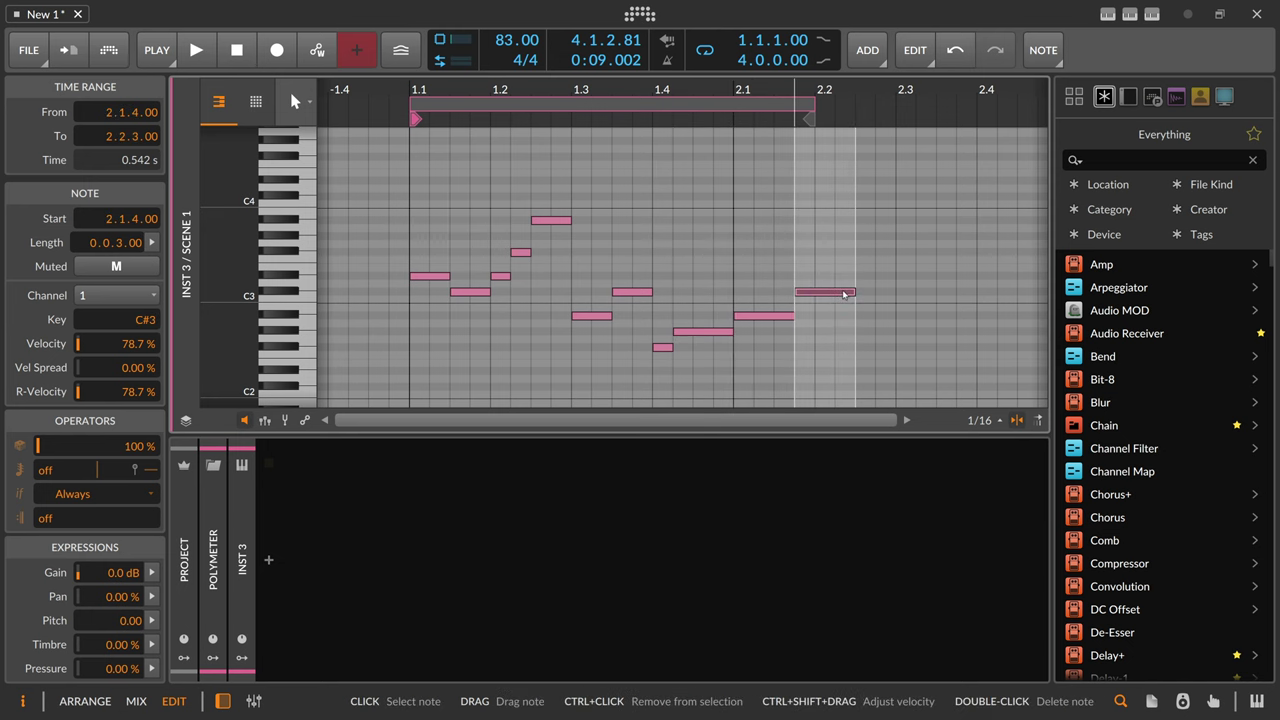
# Step: Return to the arrange view, play the three Polymeter clips together by launching the group's Scene 1, and stop playback
pyautogui.hotkey('alt', '1')
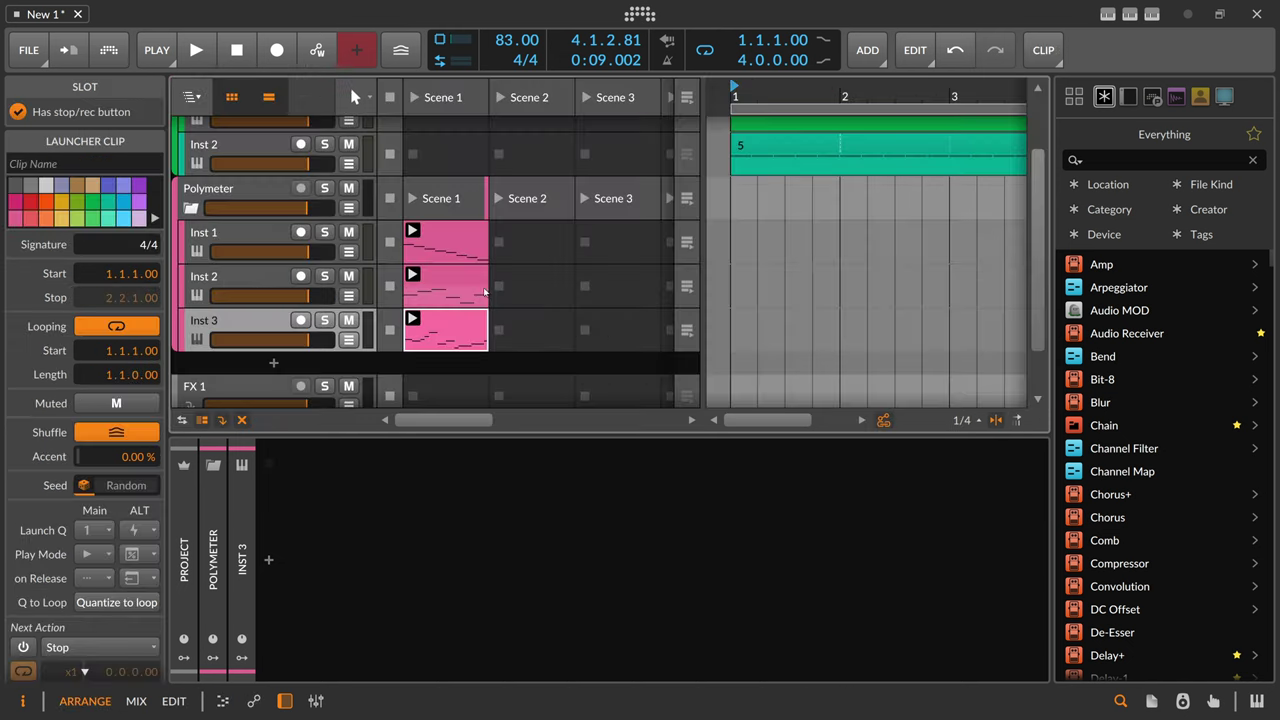
pyautogui.click(414, 200)
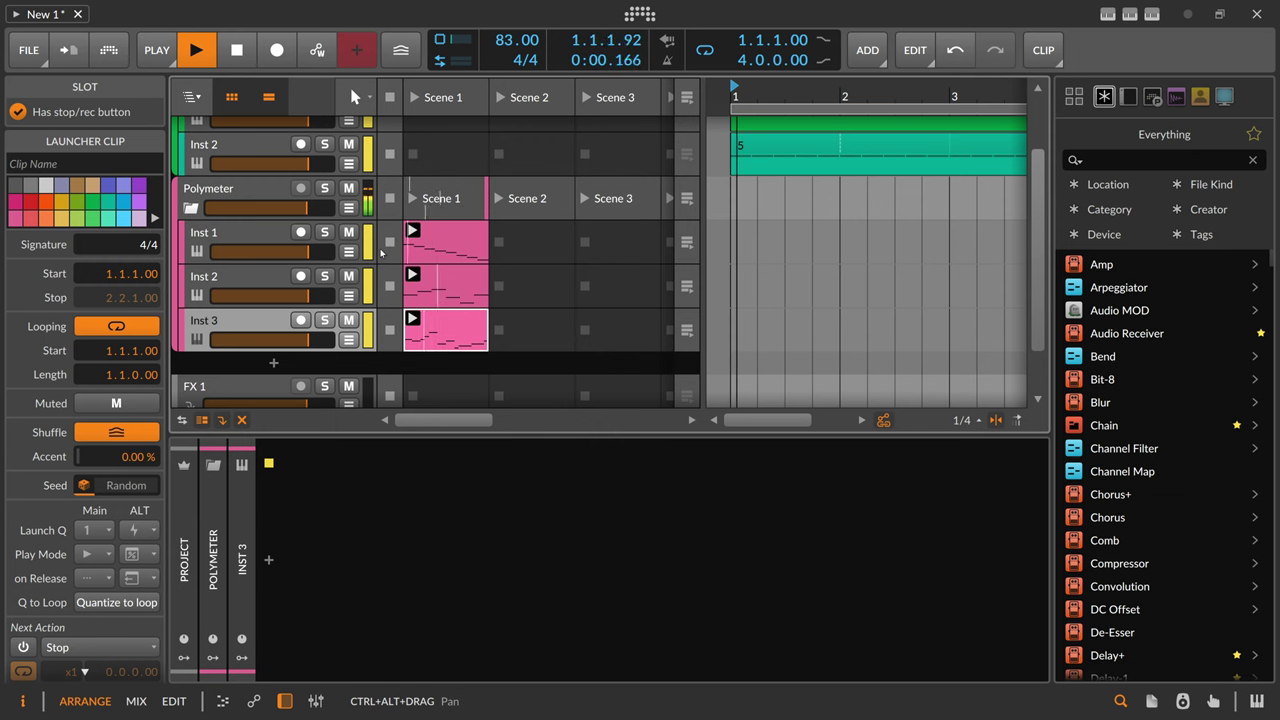
pyautogui.press('space')
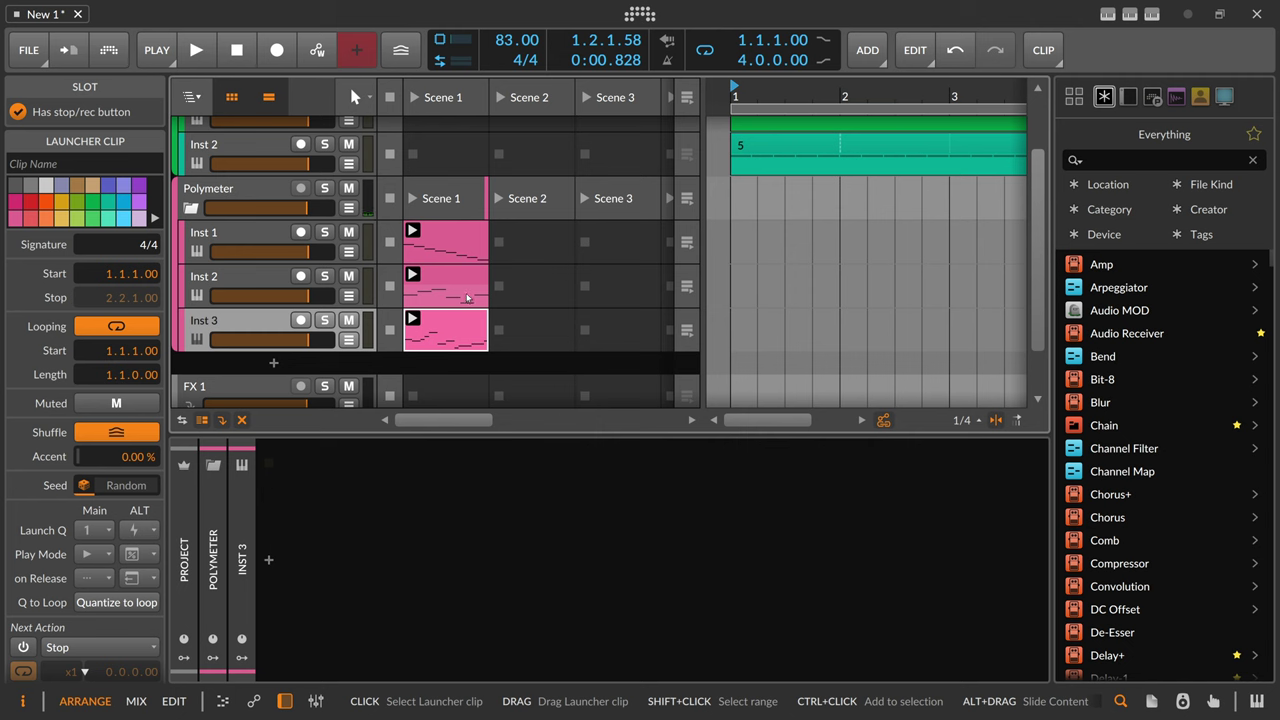
# Step: Open the Polymeter group's Inst 1 clip in the note editor and delete every note except the first
pyautogui.click(442, 251)
pyautogui.click(440, 290)
pyautogui.click(438, 327)
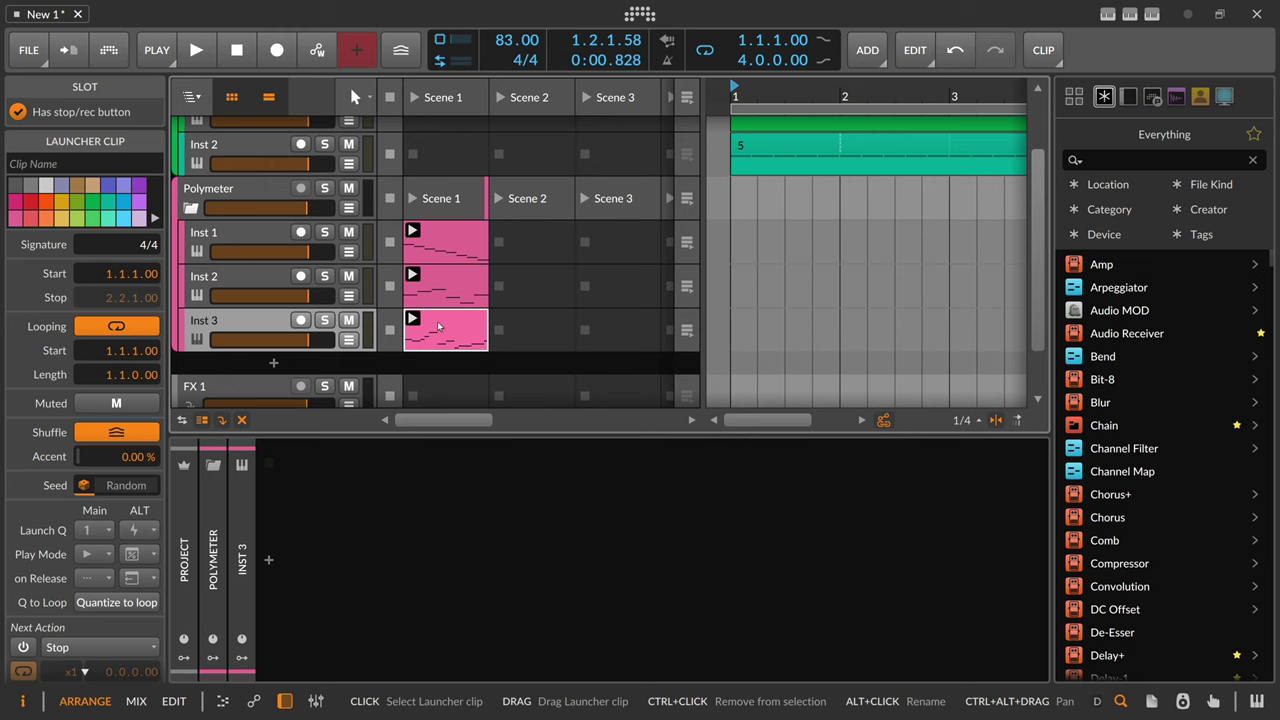
pyautogui.doubleClick(445, 245)
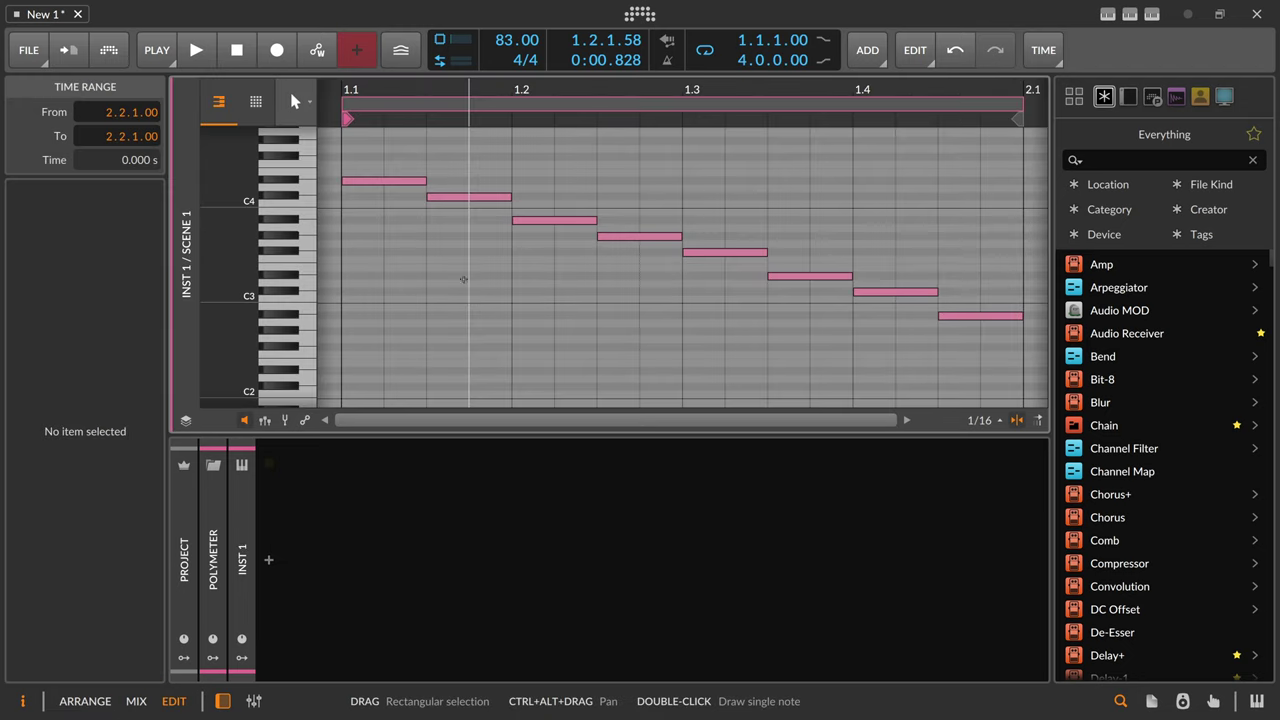
pyautogui.moveTo(448, 160); pyautogui.dragTo(971, 360)
pyautogui.press('Delete')
pyautogui.scroll(3, 429, 227)
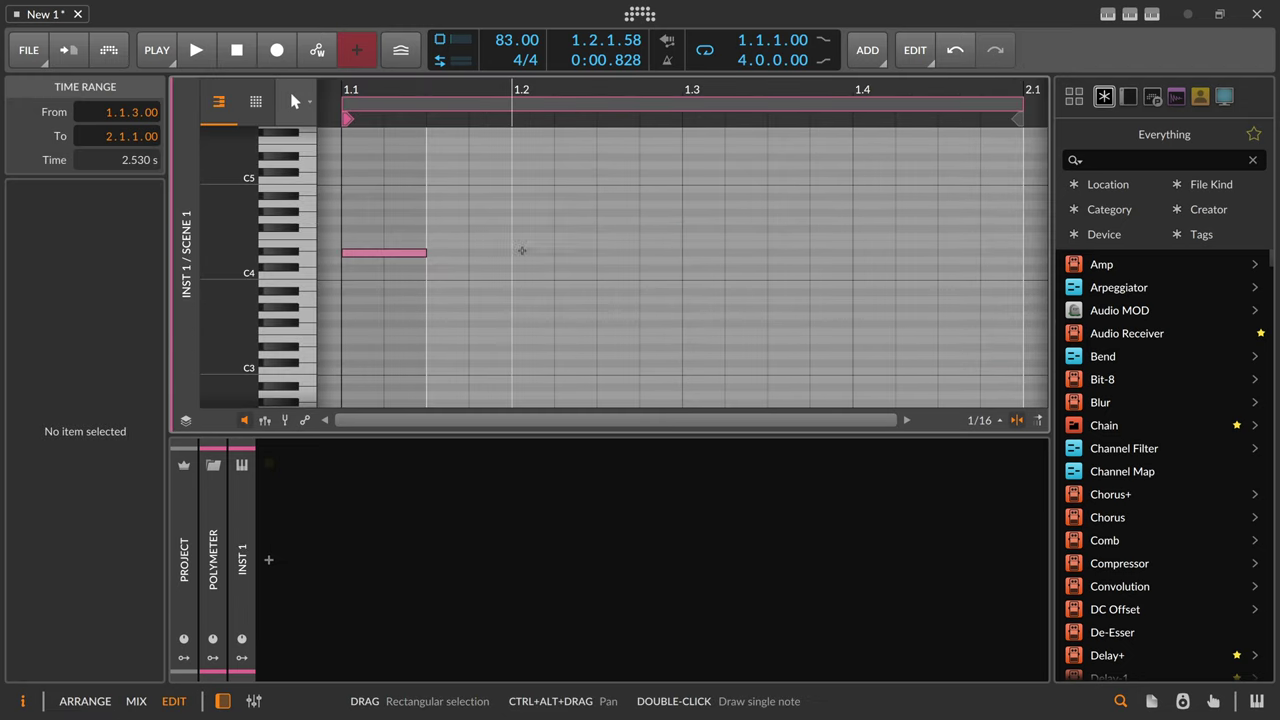
# Step: Turn the remaining note into a two-beat D#2 and add a two-beat A#1 from beat 3
pyautogui.moveTo(425, 252); pyautogui.dragTo(511, 252)
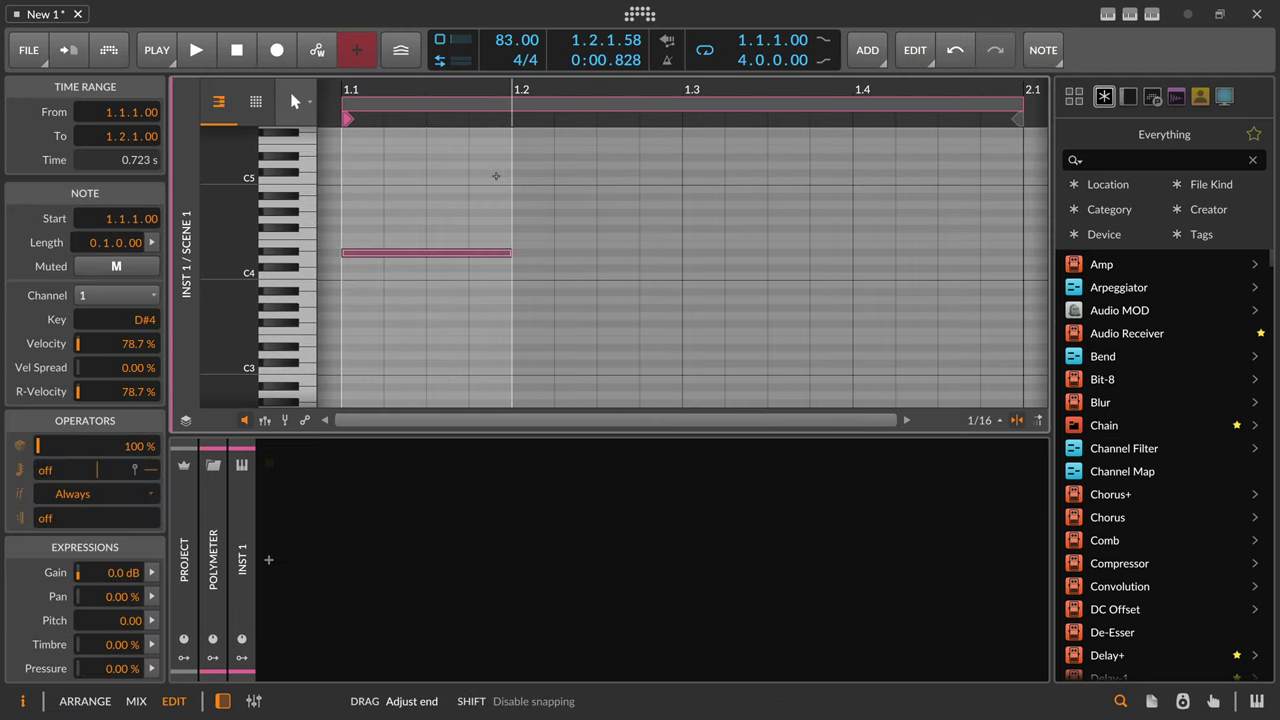
pyautogui.moveTo(469, 90); pyautogui.dragTo(469, 70)
pyautogui.hotkey('shift', 'Down')
pyautogui.hotkey('shift', 'Down')
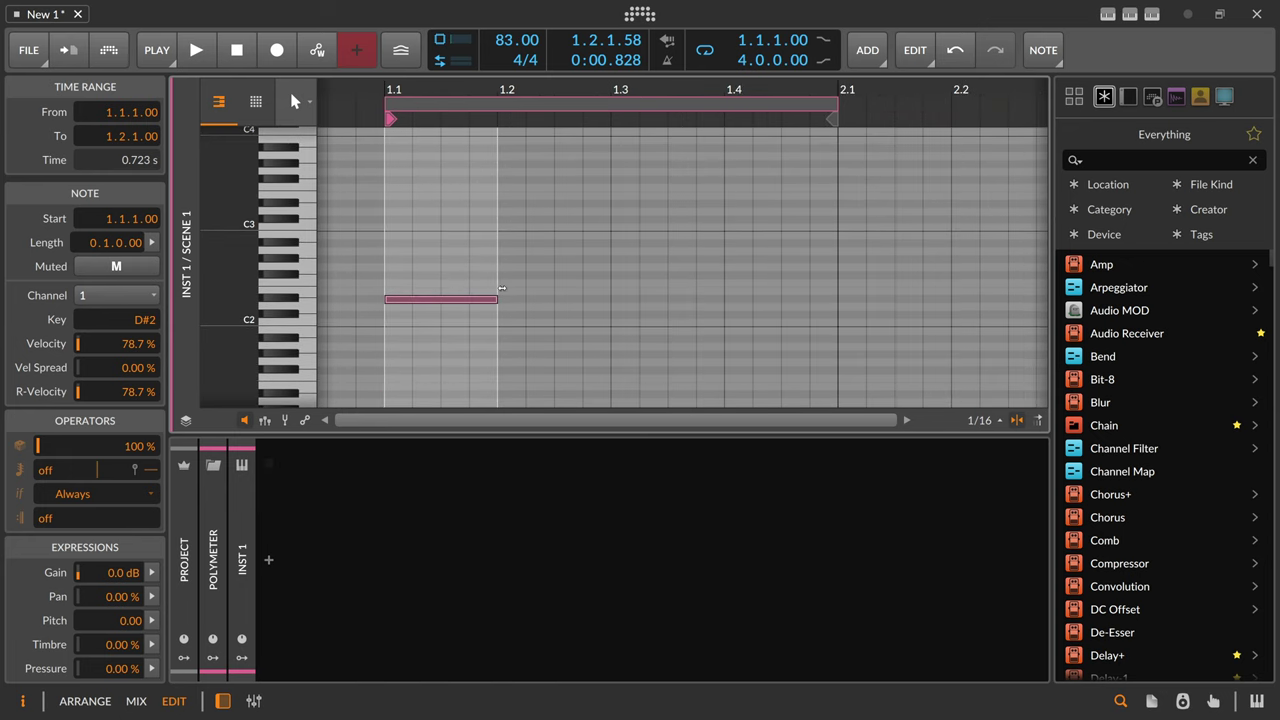
pyautogui.moveTo(495, 299); pyautogui.dragTo(611, 300)
pyautogui.doubleClick(677, 313)
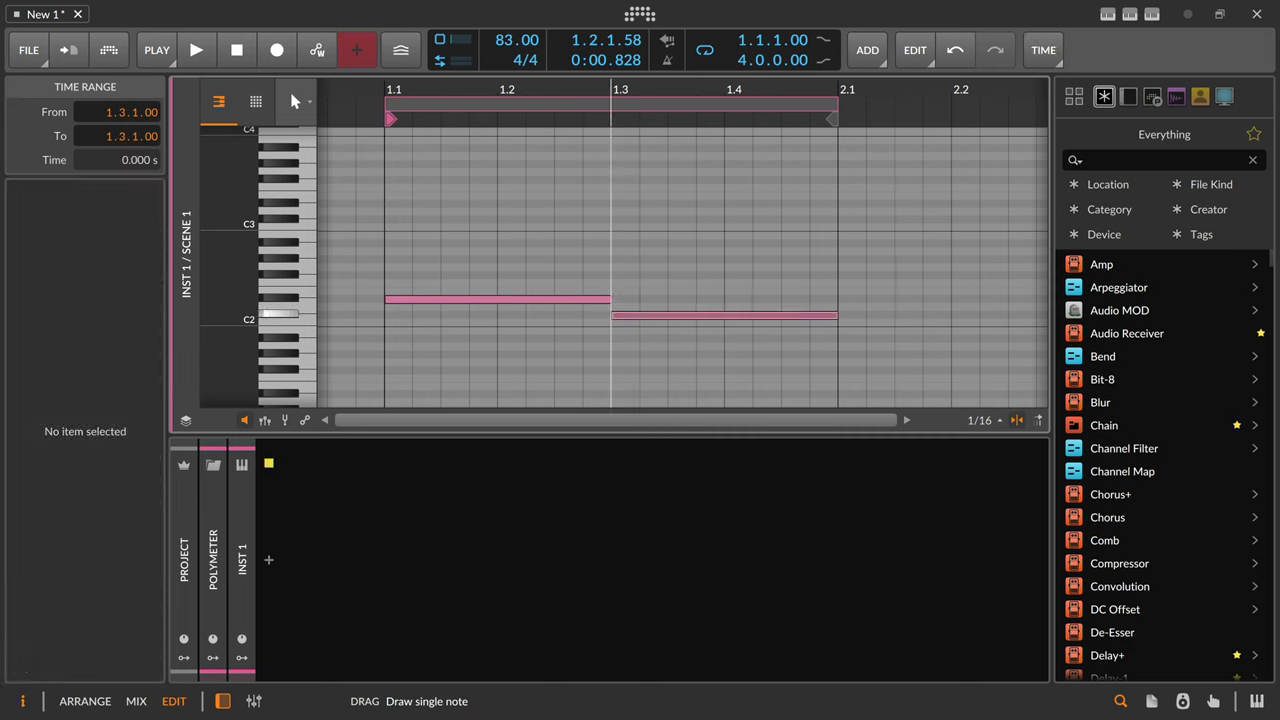
pyautogui.moveTo(650, 343); pyautogui.dragTo(651, 340)
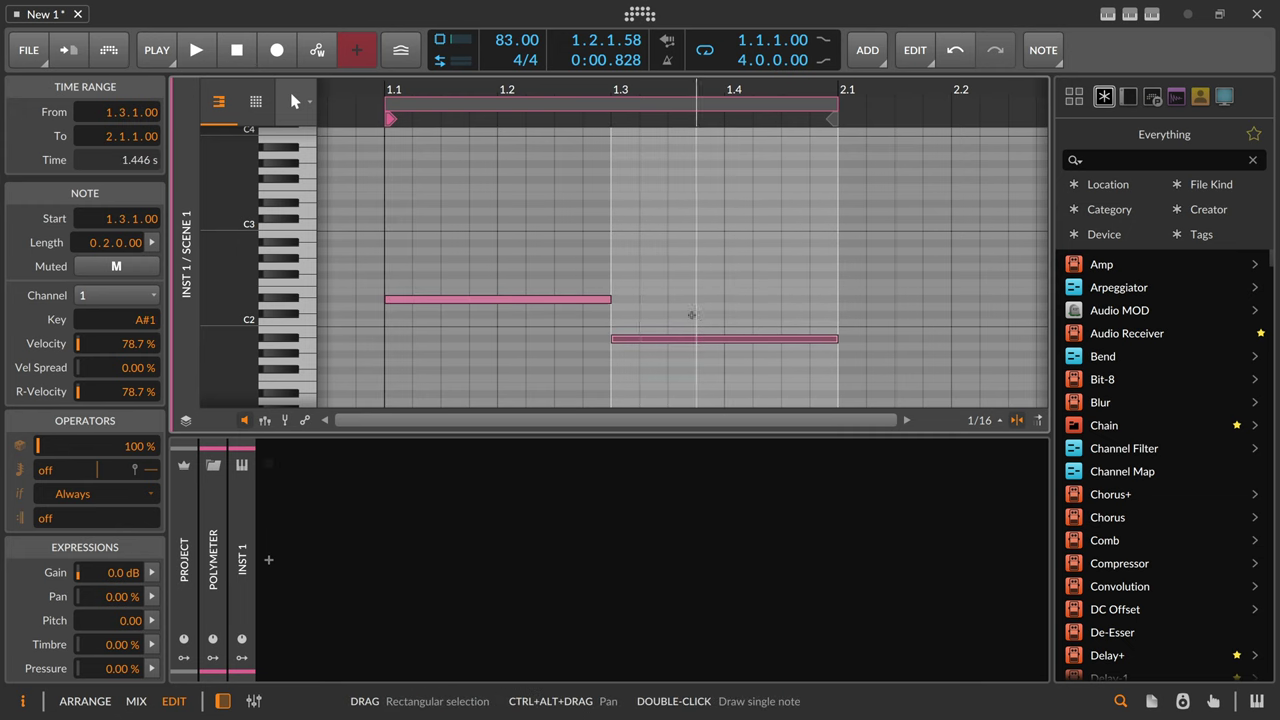
# Step: Return to the arrange view, copy the Inst 1 clip over the Inst 2 clip, and open the copy in the note editor
pyautogui.click(691, 314)
pyautogui.press('Tab')
pyautogui.click(453, 294)
pyautogui.click(459, 246)
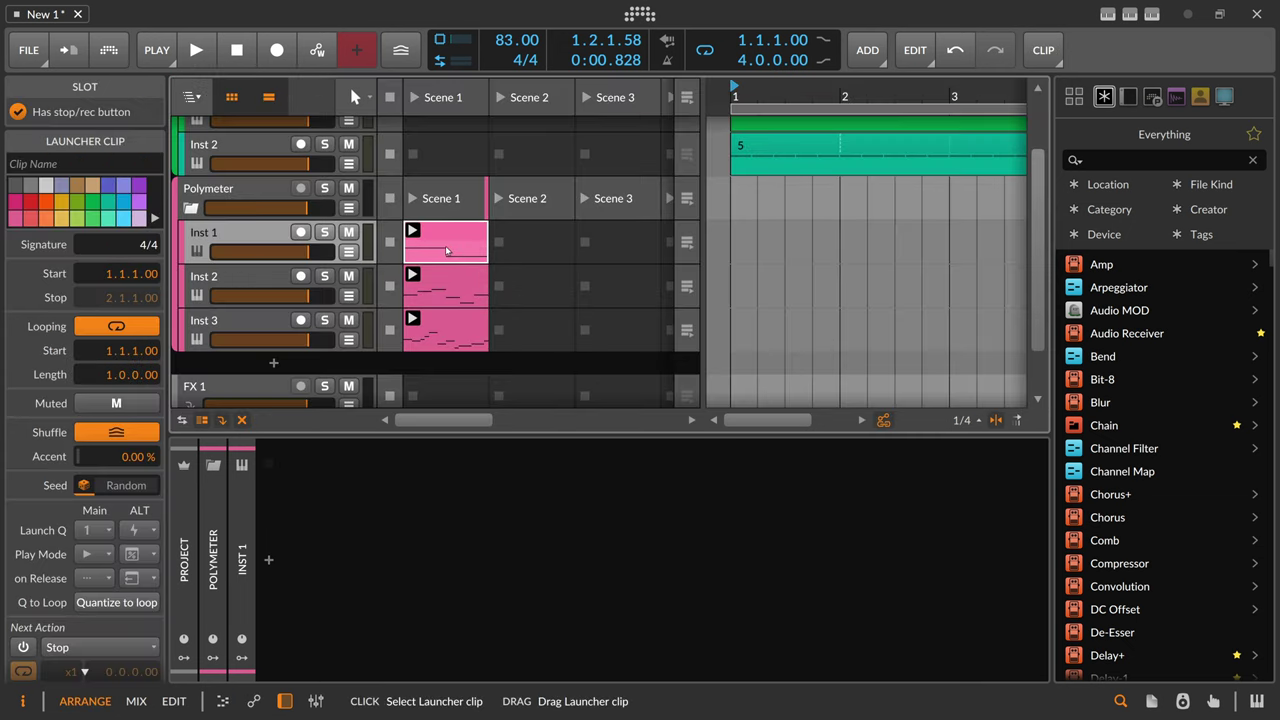
pyautogui.keyDown('ctrl'); pyautogui.moveTo(459, 246); pyautogui.dragTo(456, 295); pyautogui.keyUp('ctrl')
pyautogui.doubleClick(456, 295)
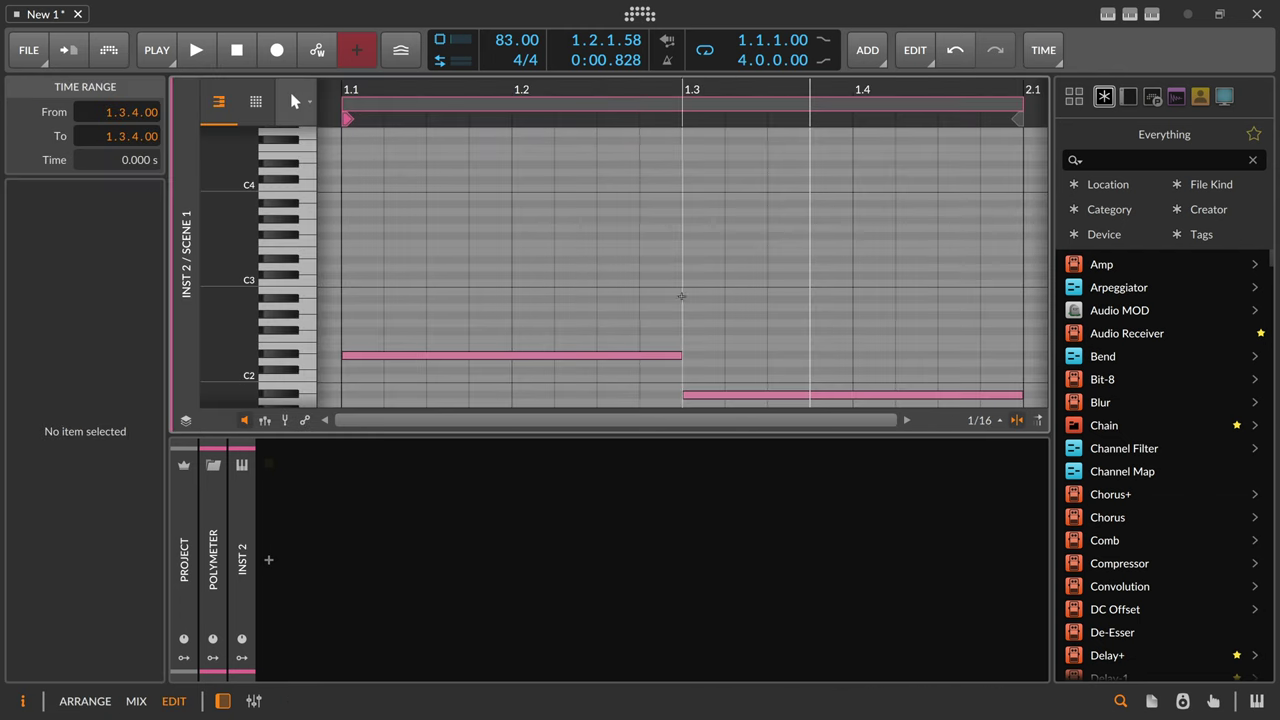
# Step: Raise the second note of the Inst 2 clip to F#2
pyautogui.moveTo(640, 90); pyautogui.dragTo(606, 70)
pyautogui.moveTo(678, 320); pyautogui.dragTo(678, 419)
pyautogui.press('Up')
pyautogui.press('Up')
pyautogui.press('Up')
pyautogui.press('Up')
pyautogui.press('Up')
pyautogui.press('Up')
pyautogui.press('Up')
pyautogui.press('Up')
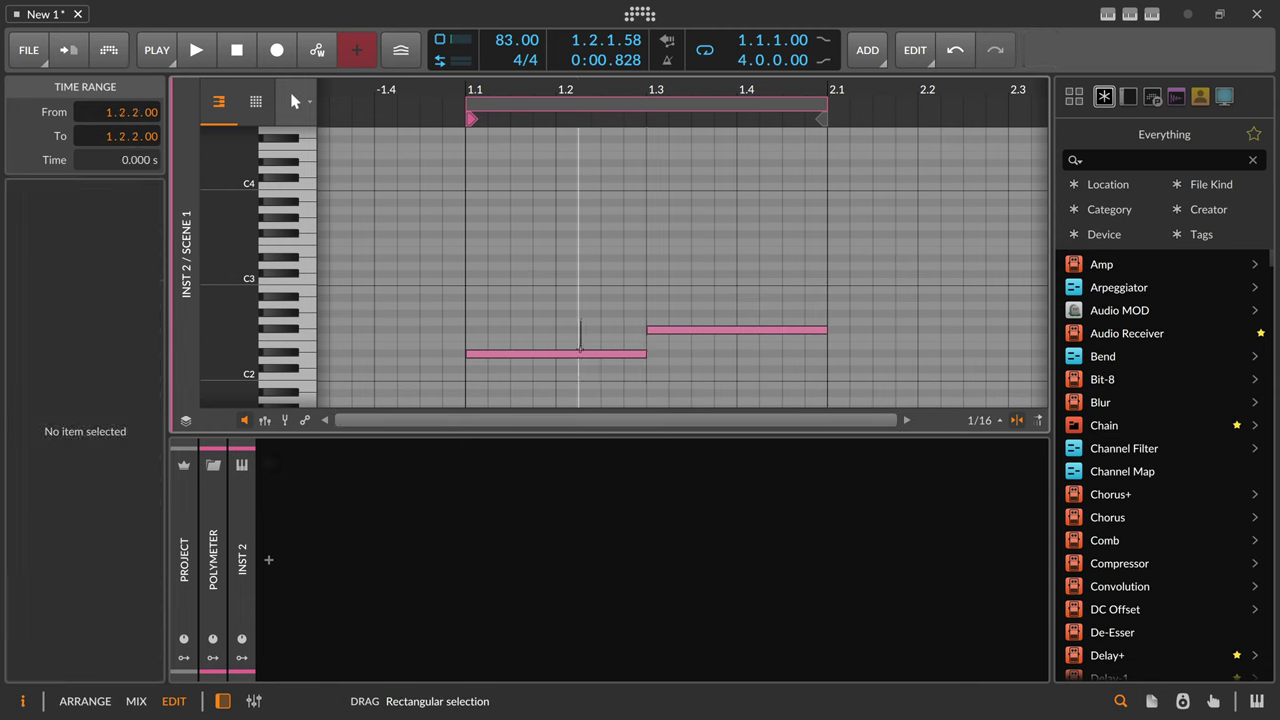
# Step: Raise the first Inst 2 note to A#2 and the second note to G#2
pyautogui.click(571, 353)
pyautogui.press('Up')
pyautogui.press('Up')
pyautogui.press('Up')
pyautogui.press('Up')
pyautogui.press('Up')
pyautogui.press('Up')
pyautogui.press('Up')
pyautogui.click(687, 329)
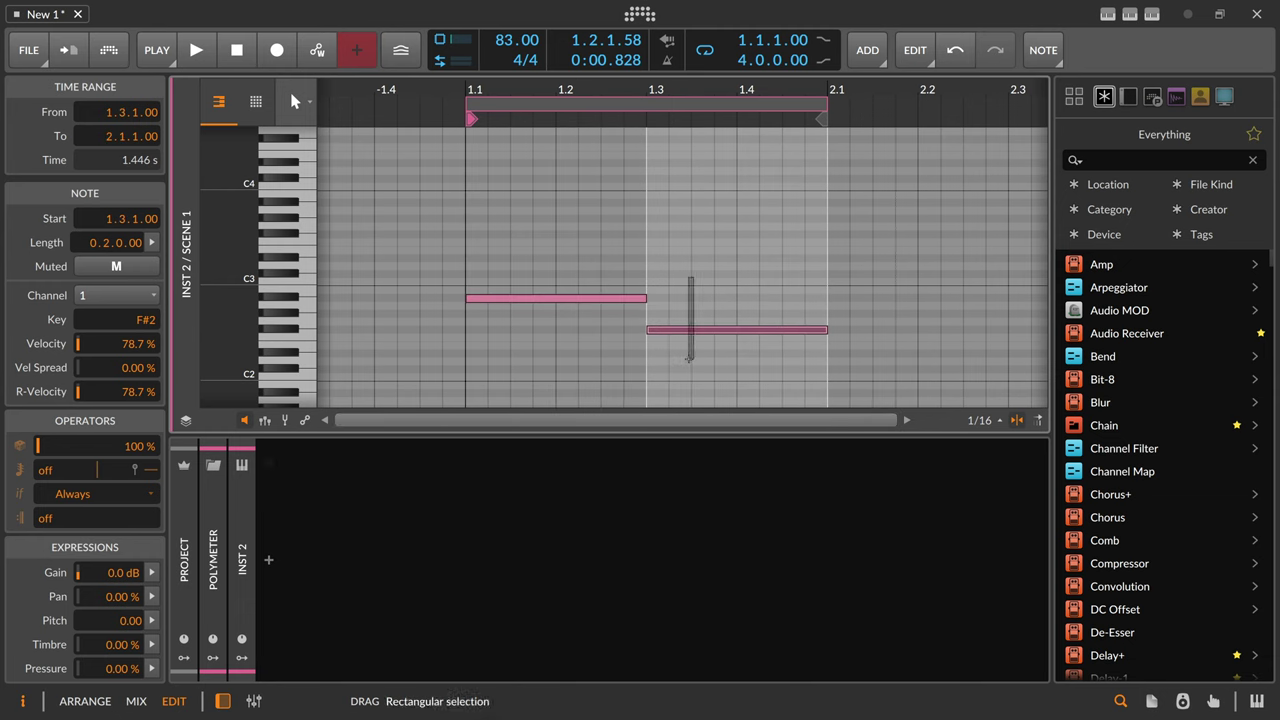
pyautogui.press('Up')
pyautogui.press('Up')
# Step: Extend the Inst 2 loop to a length of 1.2.0.00 and fill the added beats with a duplicate of the second note raised to C#3
pyautogui.moveTo(643, 92); pyautogui.dragTo(618, 96)
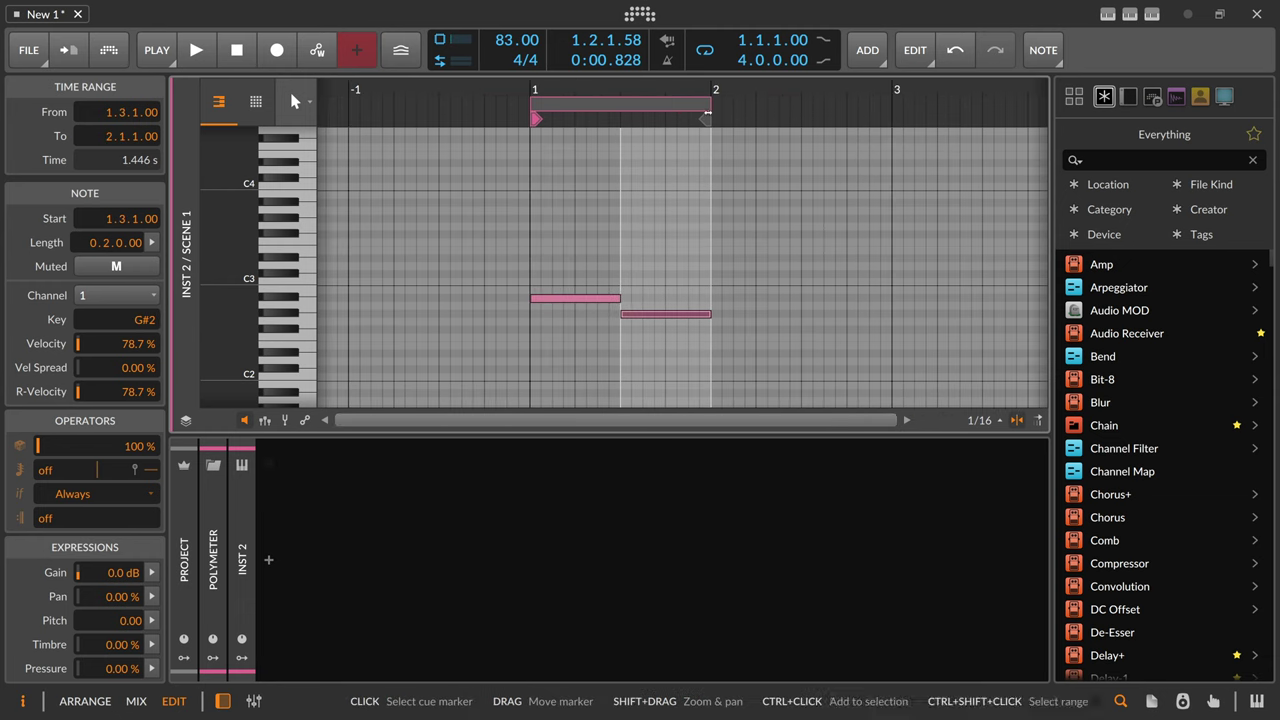
pyautogui.moveTo(706, 119); pyautogui.dragTo(818, 119)
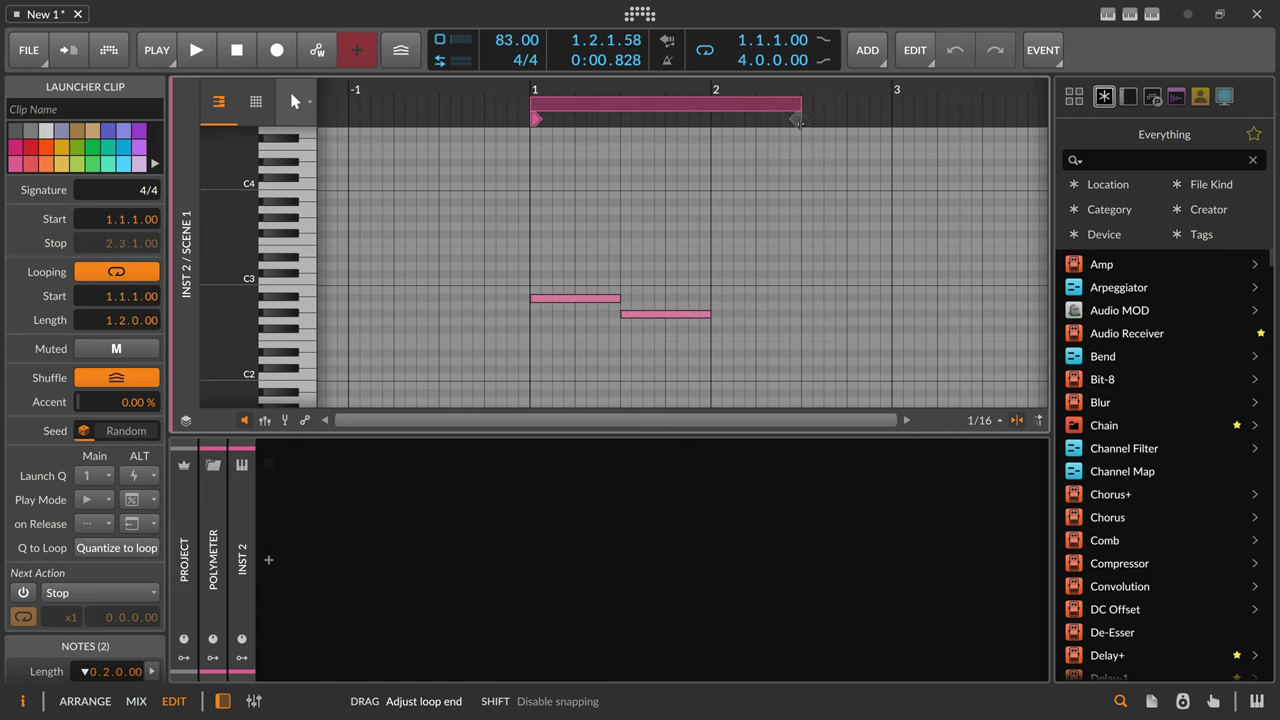
pyautogui.click(685, 314)
pyautogui.hotkey('ctrl', 'd')
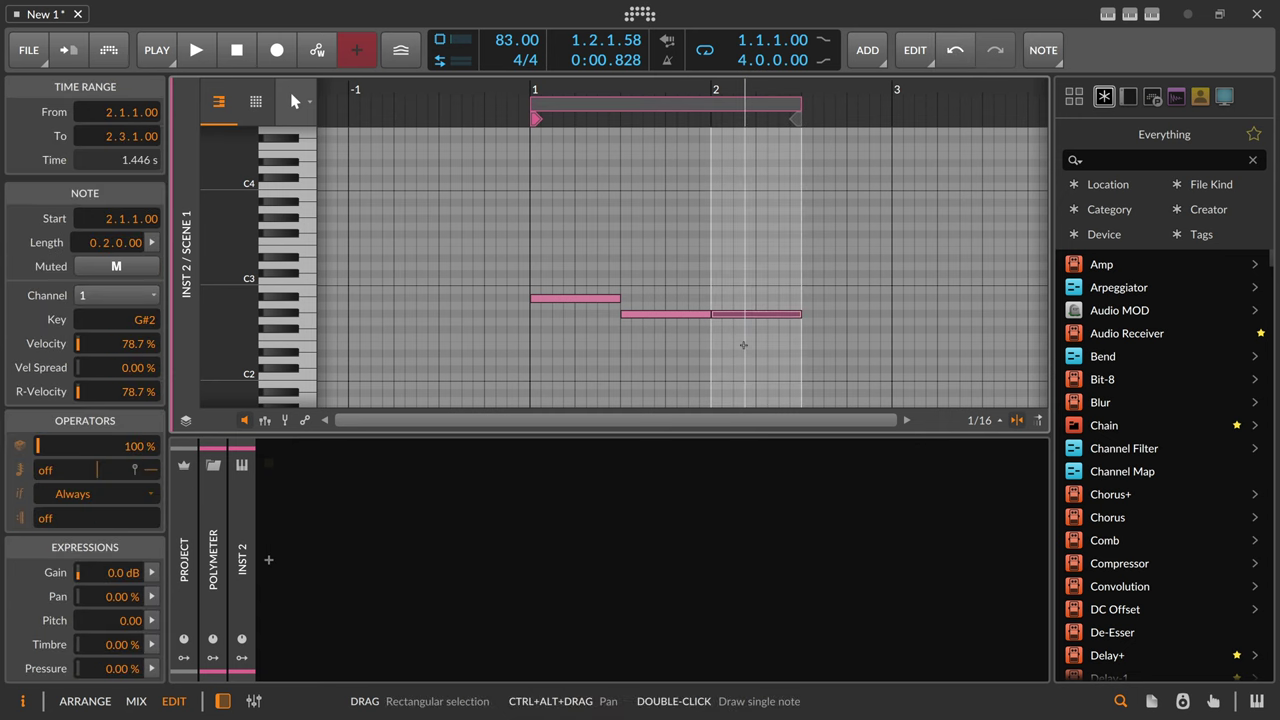
pyautogui.press('Up')
pyautogui.press('Up')
pyautogui.press('Up')
pyautogui.press('Up')
pyautogui.press('Up')
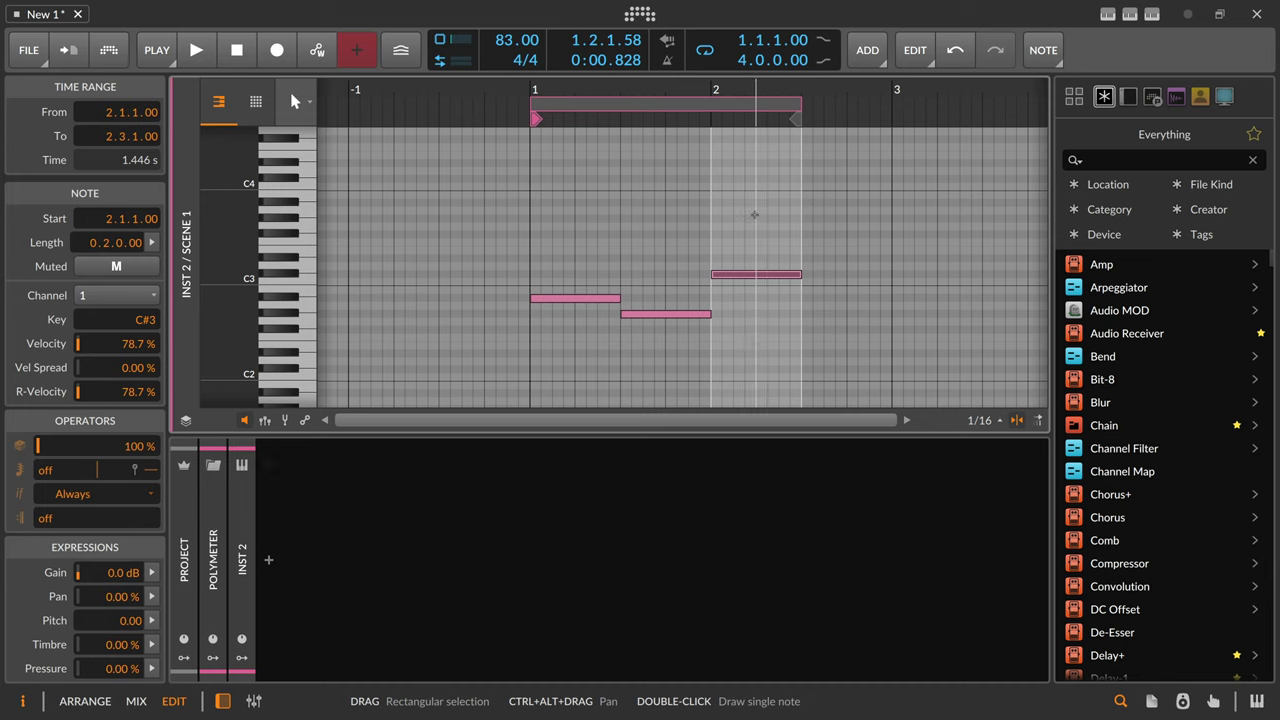
# Step: Copy the Inst 2 clip over the Inst 3 clip in the arrange view and extend the copy's loop length to 2.2.0.00
pyautogui.click(711, 200)
pyautogui.press('Tab')
pyautogui.click(453, 333)
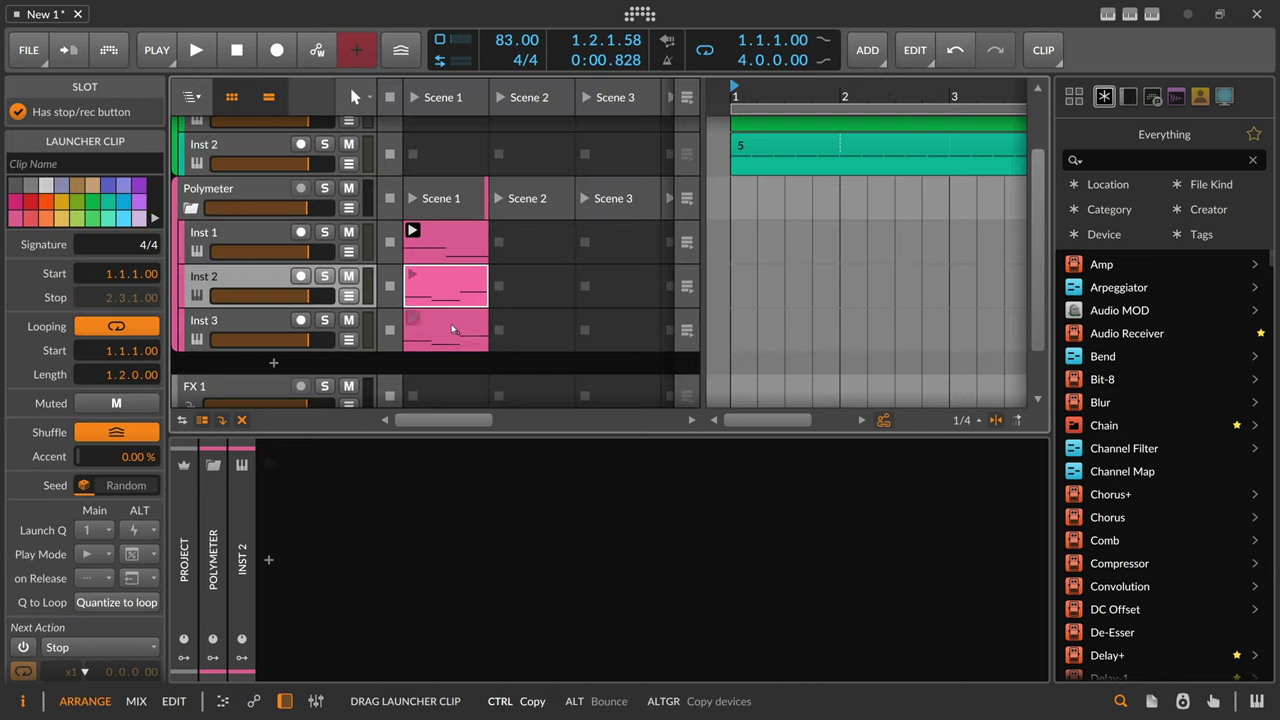
pyautogui.doubleClick(453, 334)
pyautogui.moveTo(741, 90); pyautogui.dragTo(803, 117)
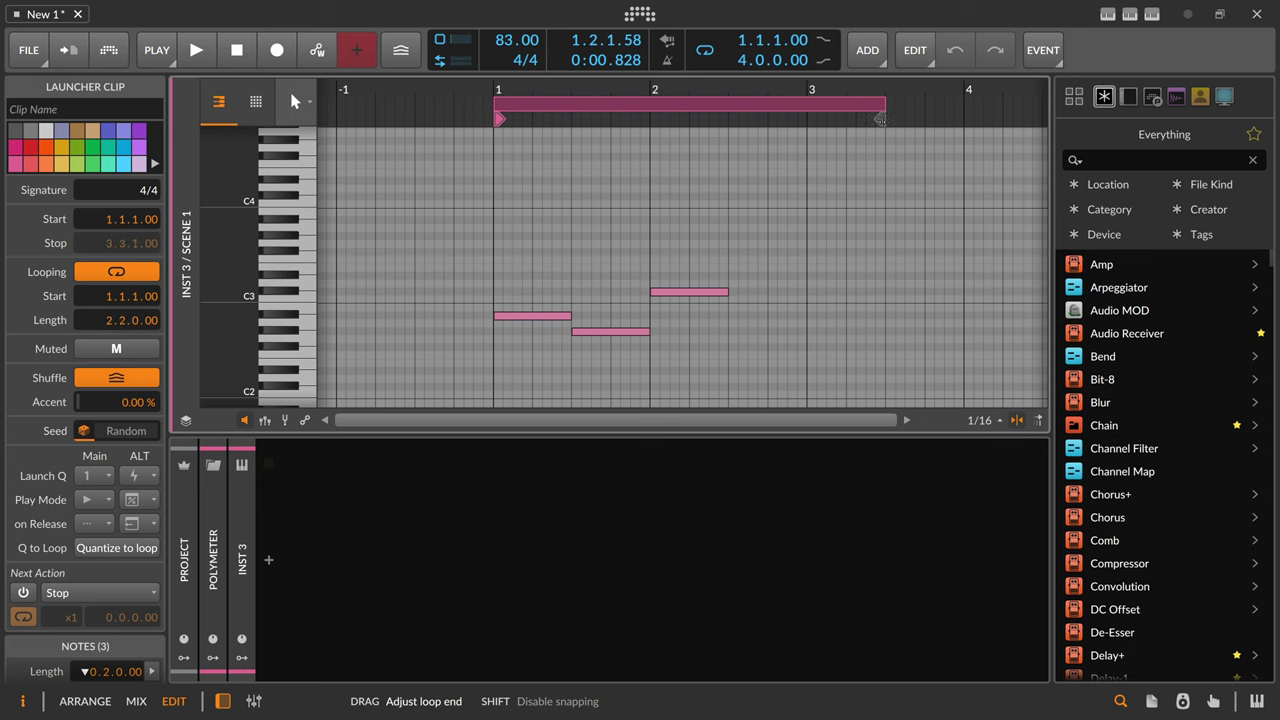
# Step: Raise the first note of the Inst 3 clip to C#3
pyautogui.moveTo(520, 288); pyautogui.dragTo(518, 338)
pyautogui.press('Up')
pyautogui.press('Up')
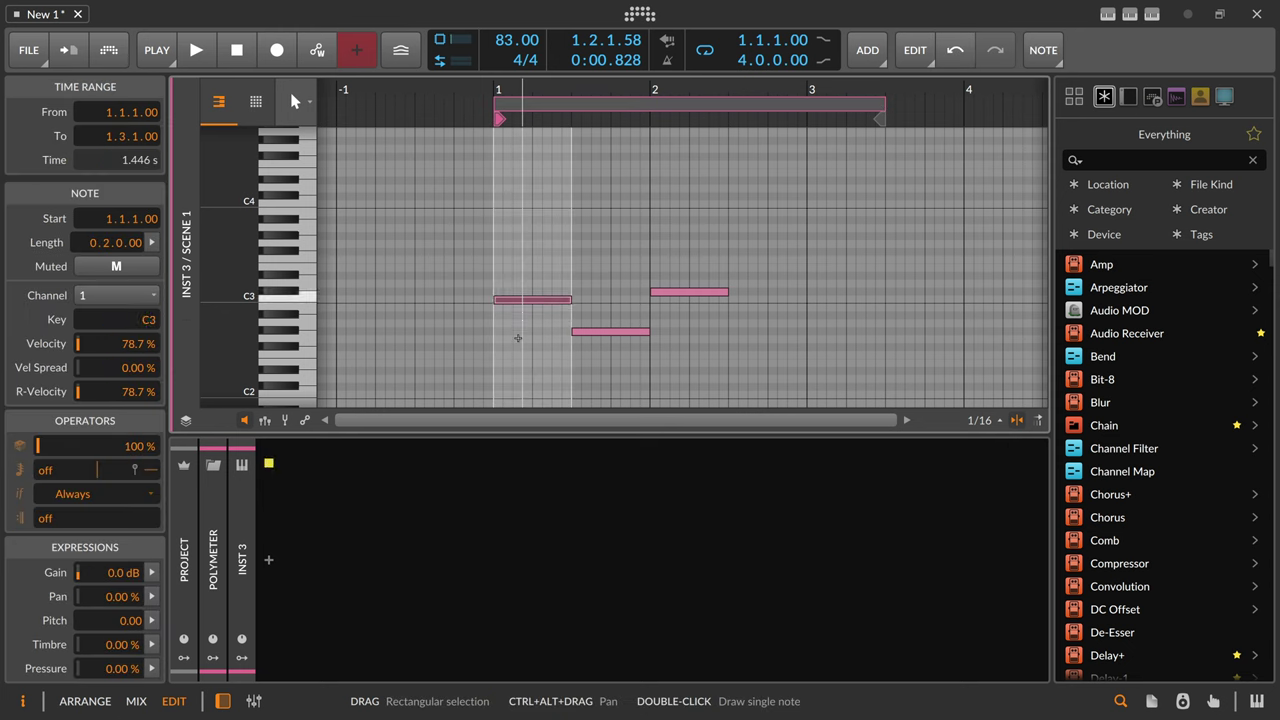
pyautogui.press('Up')
# Step: Raise the second Inst 3 note to F3 and the third note to F#3
pyautogui.moveTo(613, 331); pyautogui.dragTo(674, 308)
pyautogui.press('Up')
pyautogui.press('Up')
pyautogui.press('Up')
pyautogui.press('Up')
pyautogui.press('Up')
pyautogui.press('Up')
pyautogui.press('Down')
pyautogui.press('Up')
pyautogui.press('Up')
pyautogui.press('Up')
pyautogui.press('Up')
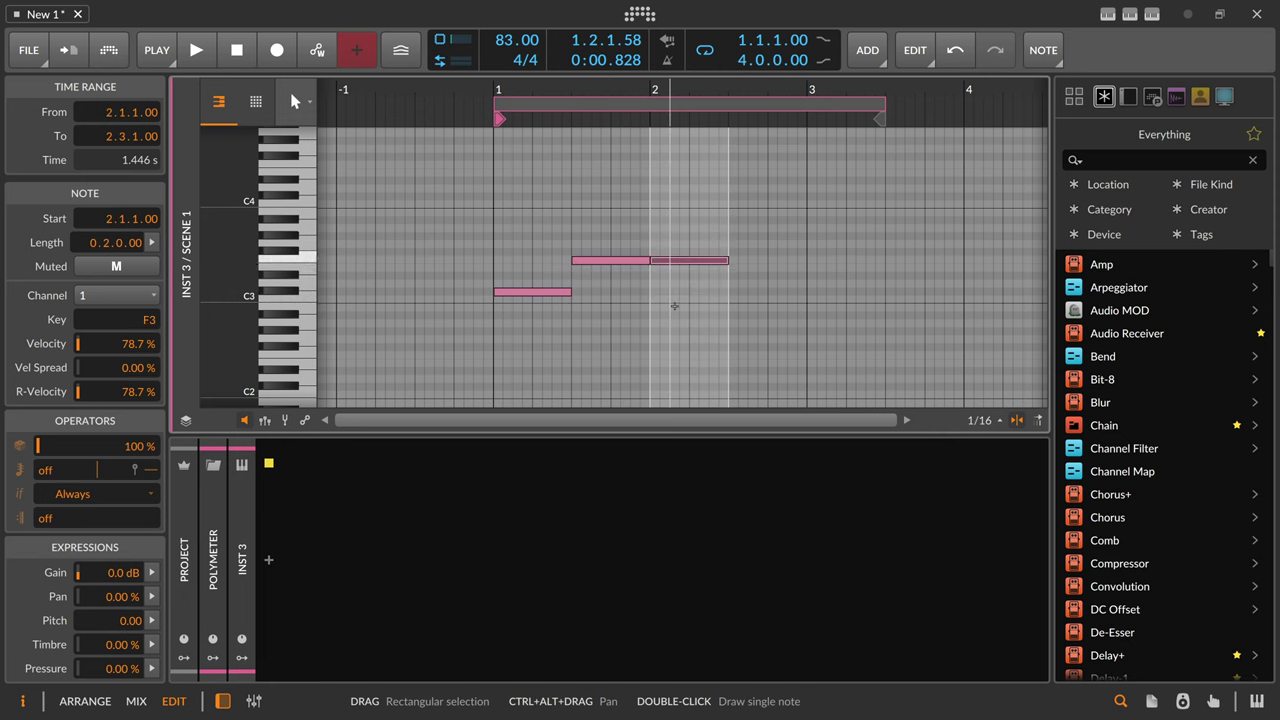
pyautogui.press('Up')
# Step: Complete the Inst 3 pattern with a two-beat G#3 from 2.3 and a two-beat A#2 from 3.1
pyautogui.doubleClick(746, 237)
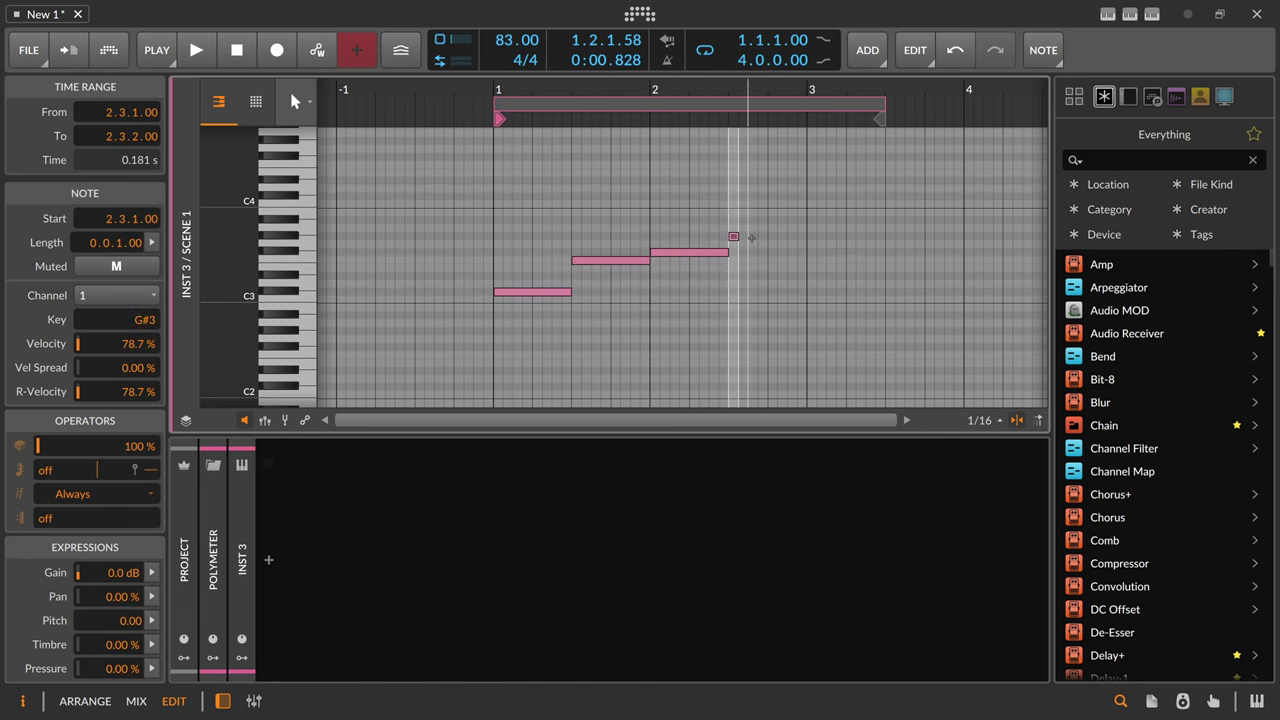
pyautogui.scroll(4, 735, 215)
pyautogui.click(732, 206)
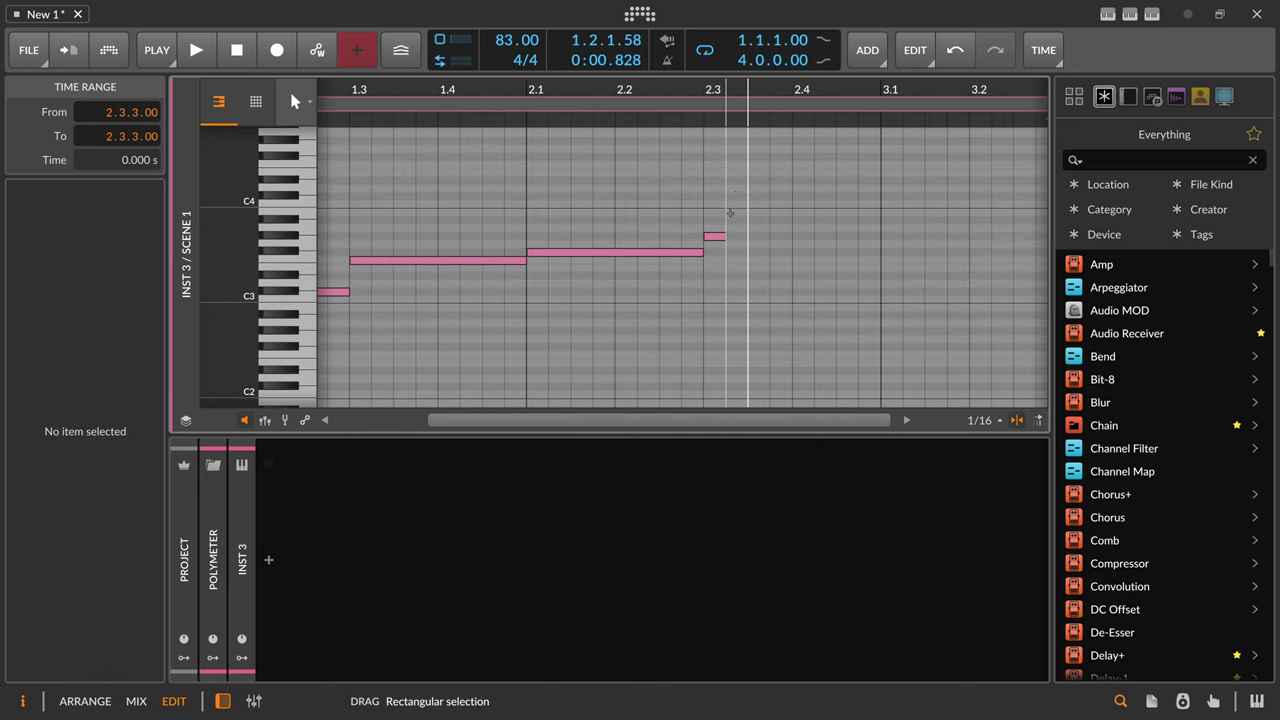
pyautogui.moveTo(724, 236); pyautogui.dragTo(890, 236)
pyautogui.scroll(-1, 868, 95)
pyautogui.scroll(-3, 800, 95)
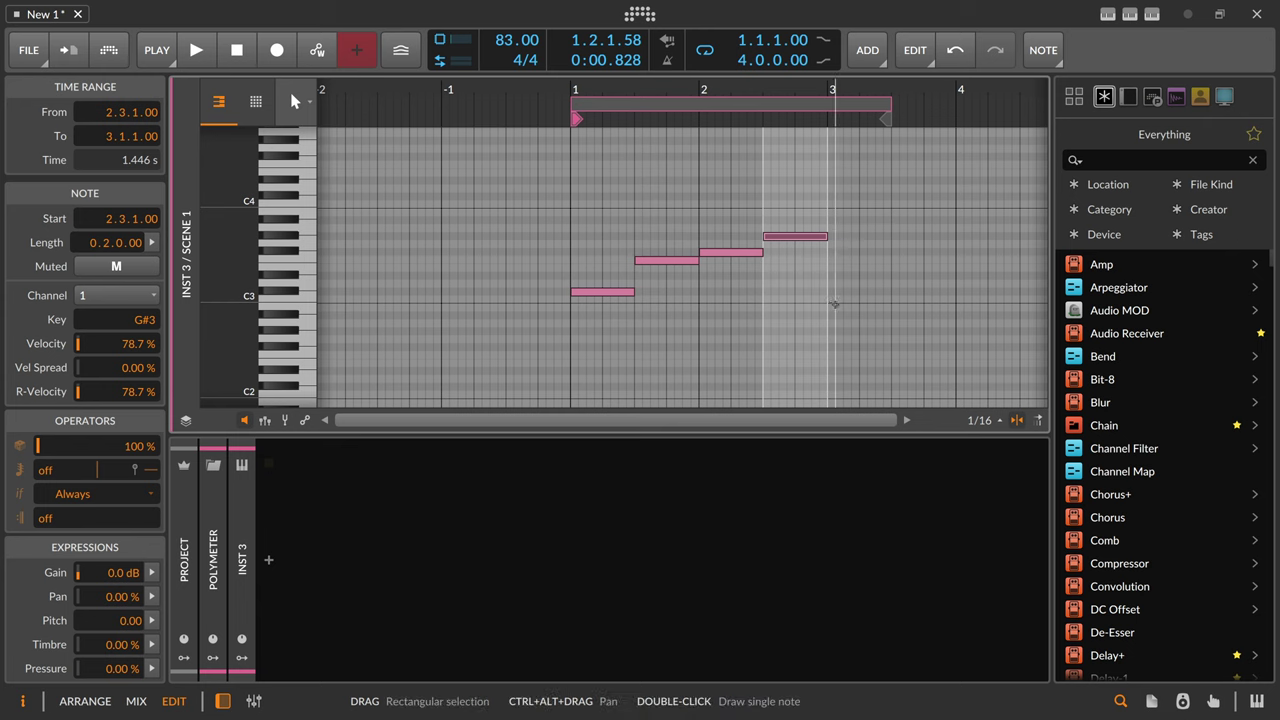
pyautogui.doubleClick(836, 306)
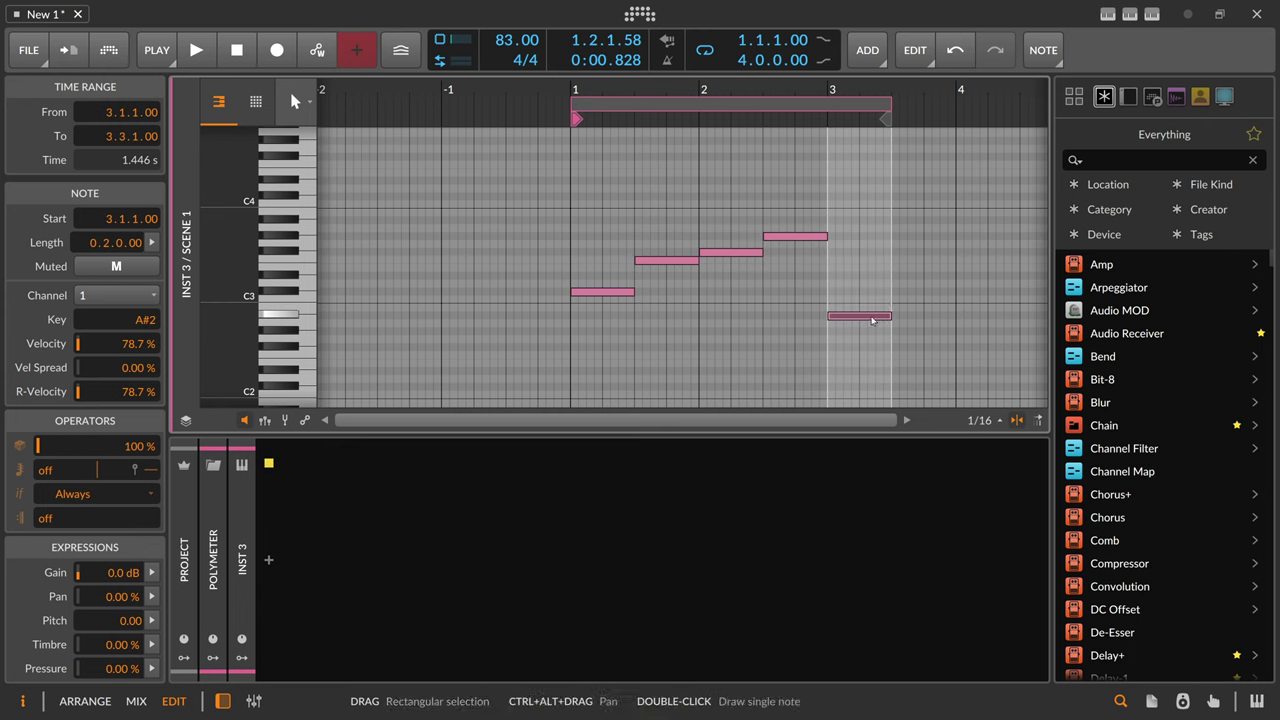
pyautogui.moveTo(880, 307); pyautogui.dragTo(884, 315)
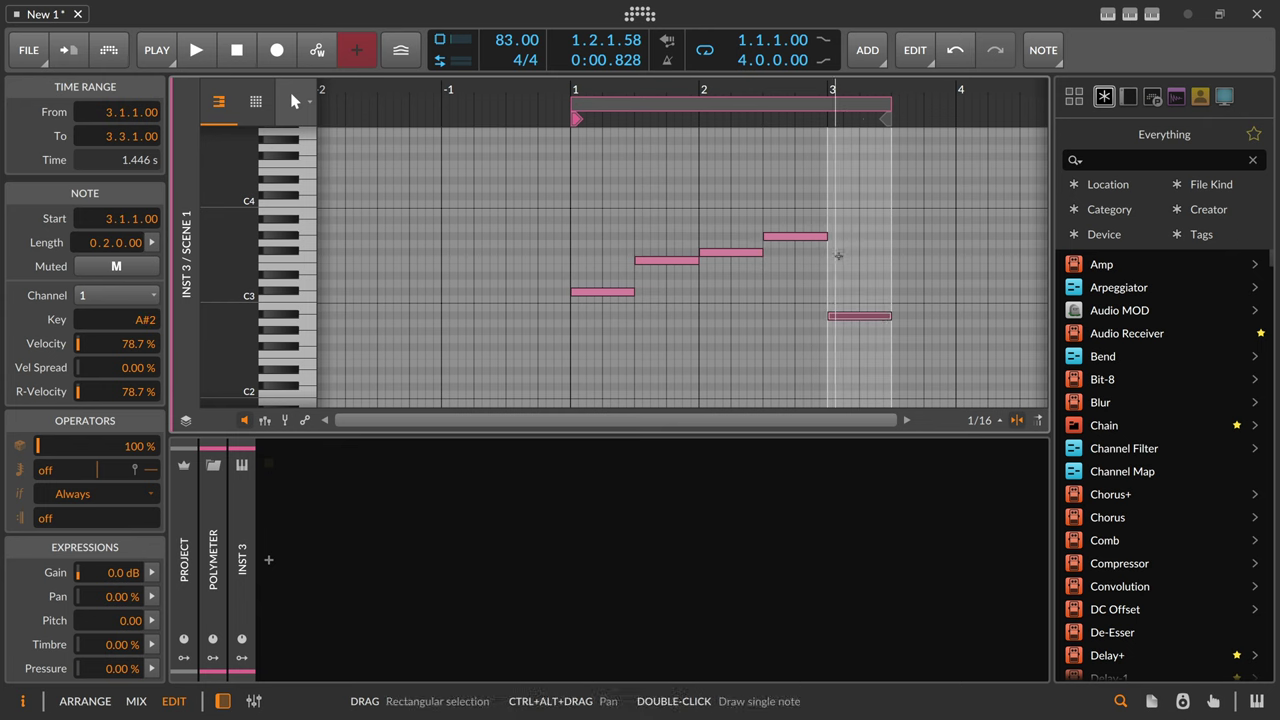
# Step: Return to the arrange view, launch the Polymeter group's Scene 1 to hear the simplified clips together, and stop playback
pyautogui.hotkey('alt', '1')
pyautogui.click(415, 203)
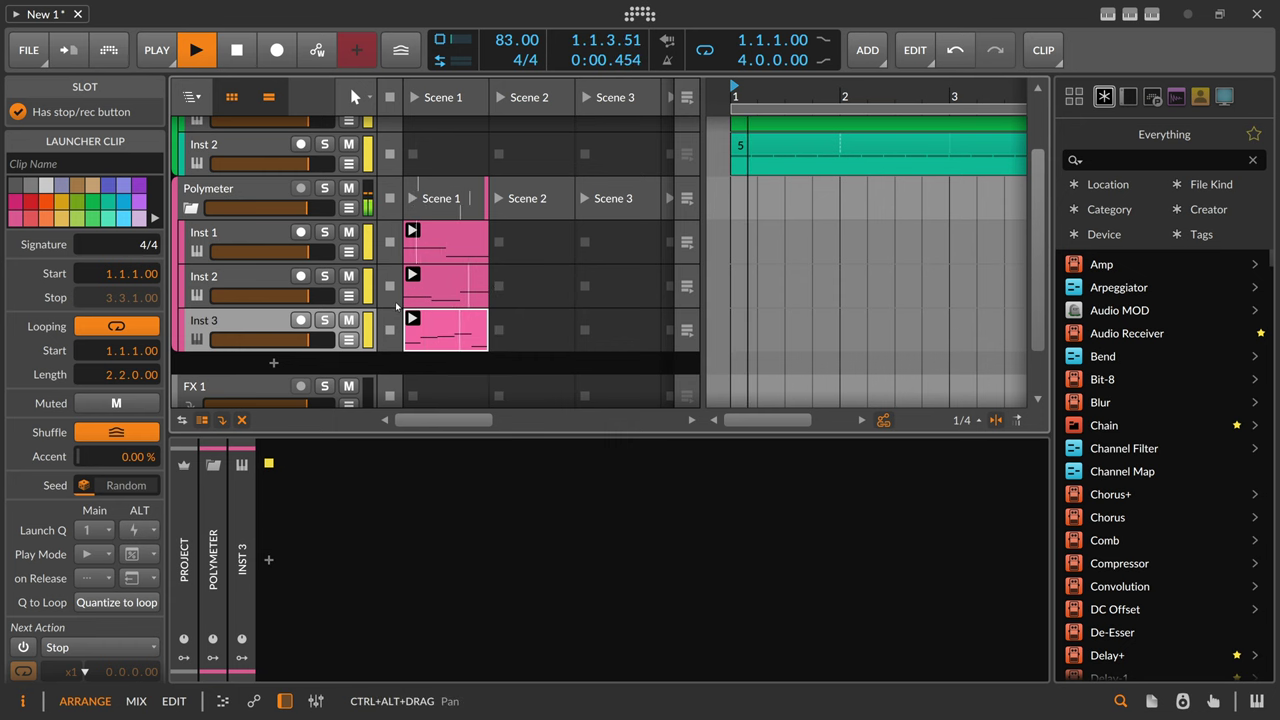
pyautogui.press('space')
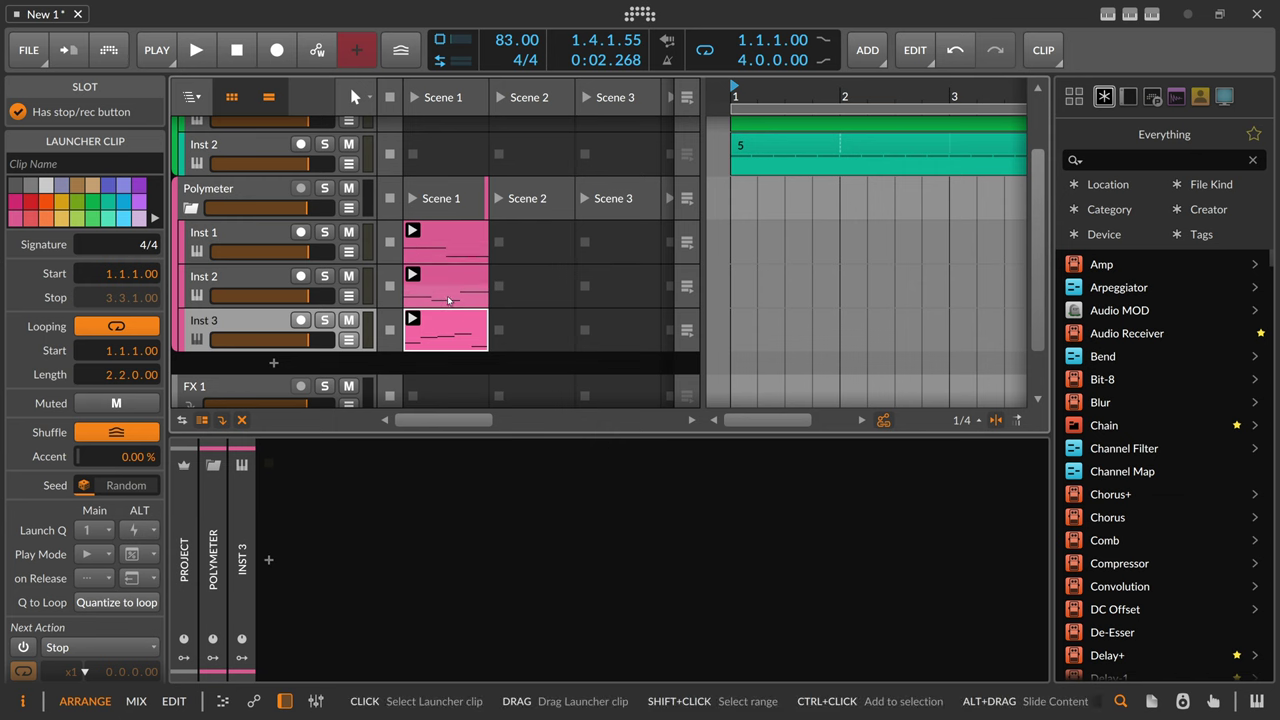
# Step: Select the three Polymeter launcher clips and copy them onto their tracks in the arranger timeline starting at bar 1
pyautogui.doubleClick(756, 93)
pyautogui.click(462, 240)
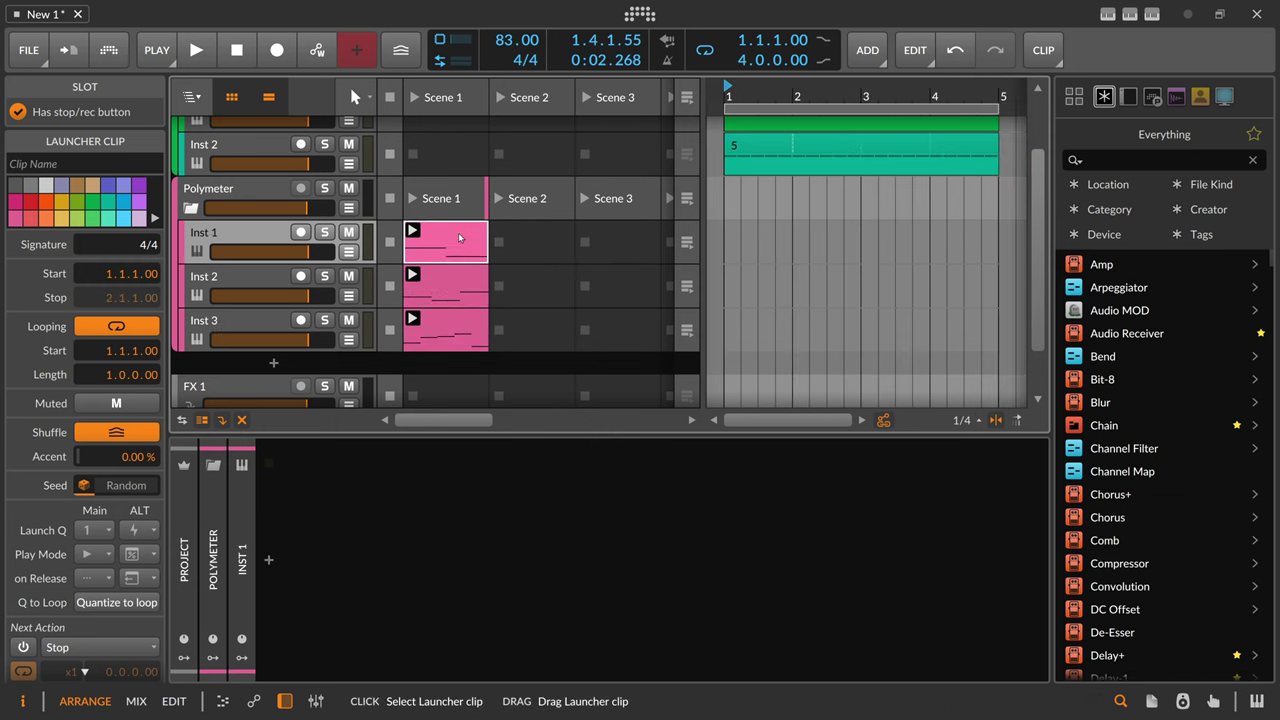
pyautogui.keyDown('ctrl'); pyautogui.click(452, 293); pyautogui.keyUp('ctrl')
pyautogui.keyDown('ctrl'); pyautogui.click(446, 332); pyautogui.keyUp('ctrl')
pyautogui.doubleClick(446, 332)
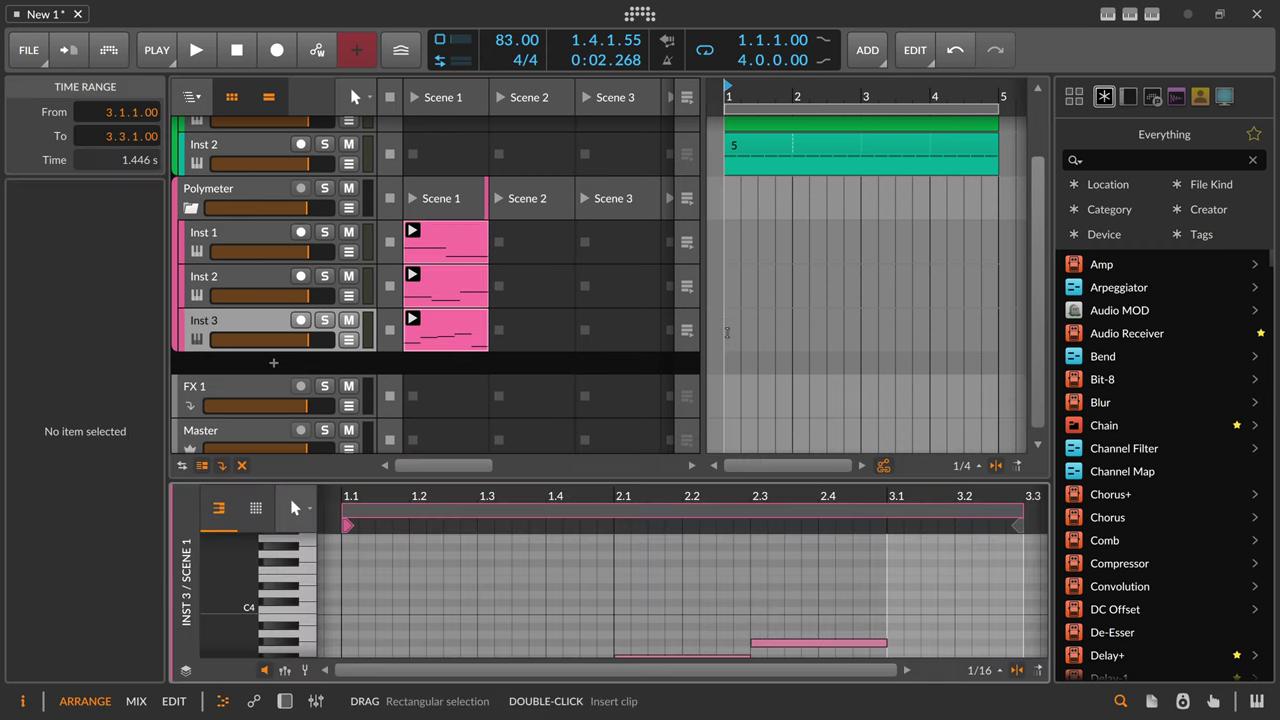
pyautogui.click(464, 254)
pyautogui.moveTo(459, 325); pyautogui.dragTo(729, 339)
# Step: Loop the three Polymeter arranger clips out to a length of 9.1.0.00 and hide the clip launcher
pyautogui.moveTo(800, 93); pyautogui.dragTo(880, 88)
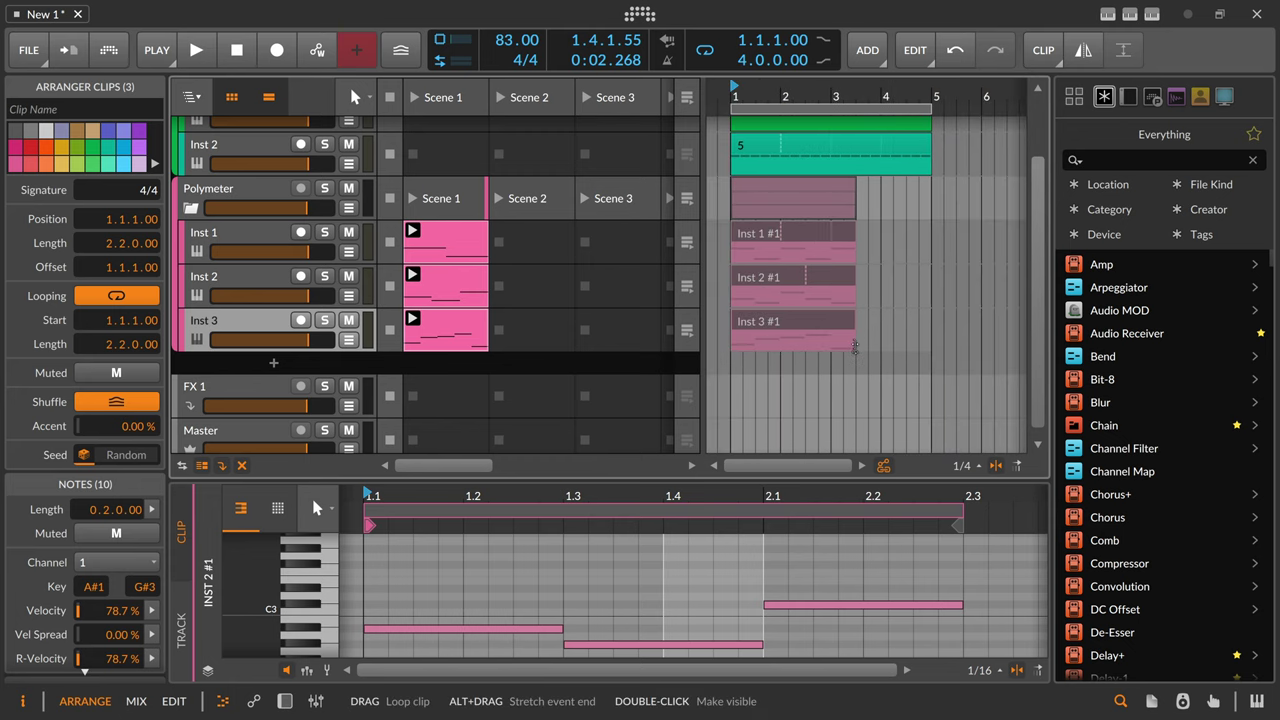
pyautogui.moveTo(853, 320); pyautogui.dragTo(1082, 334)
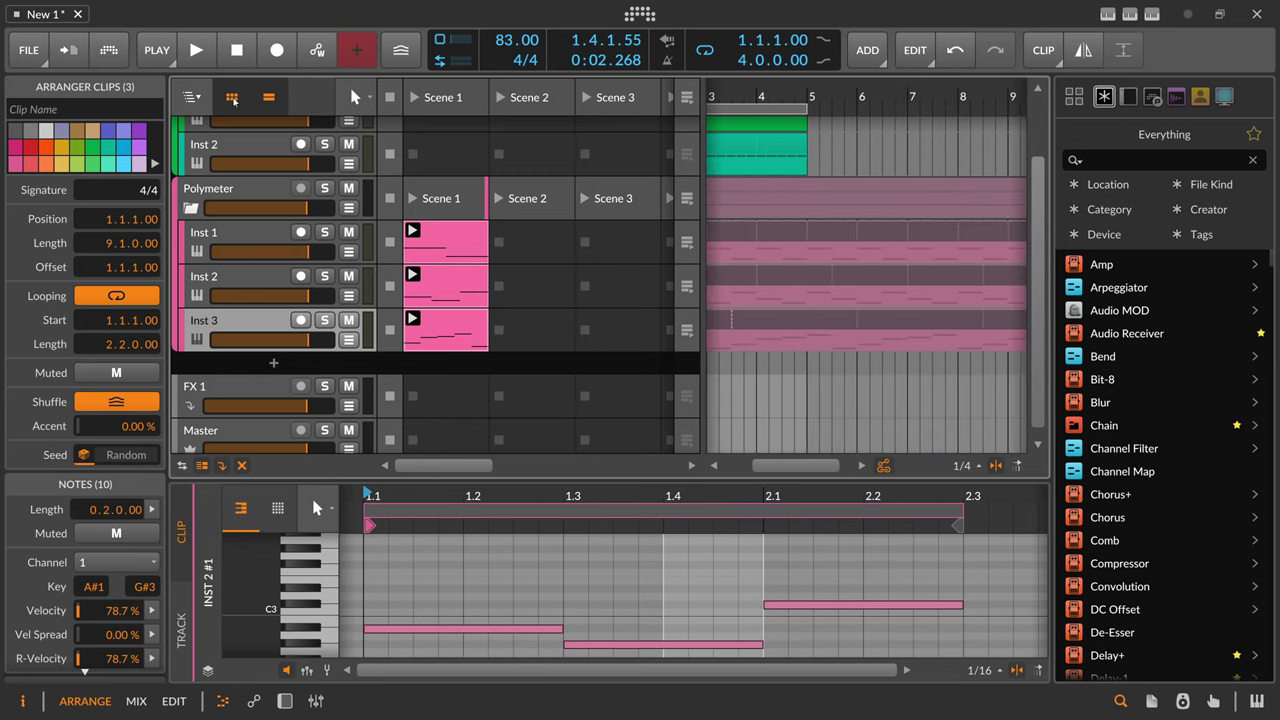
pyautogui.click(232, 97)
pyautogui.moveTo(585, 92); pyautogui.dragTo(607, 88)
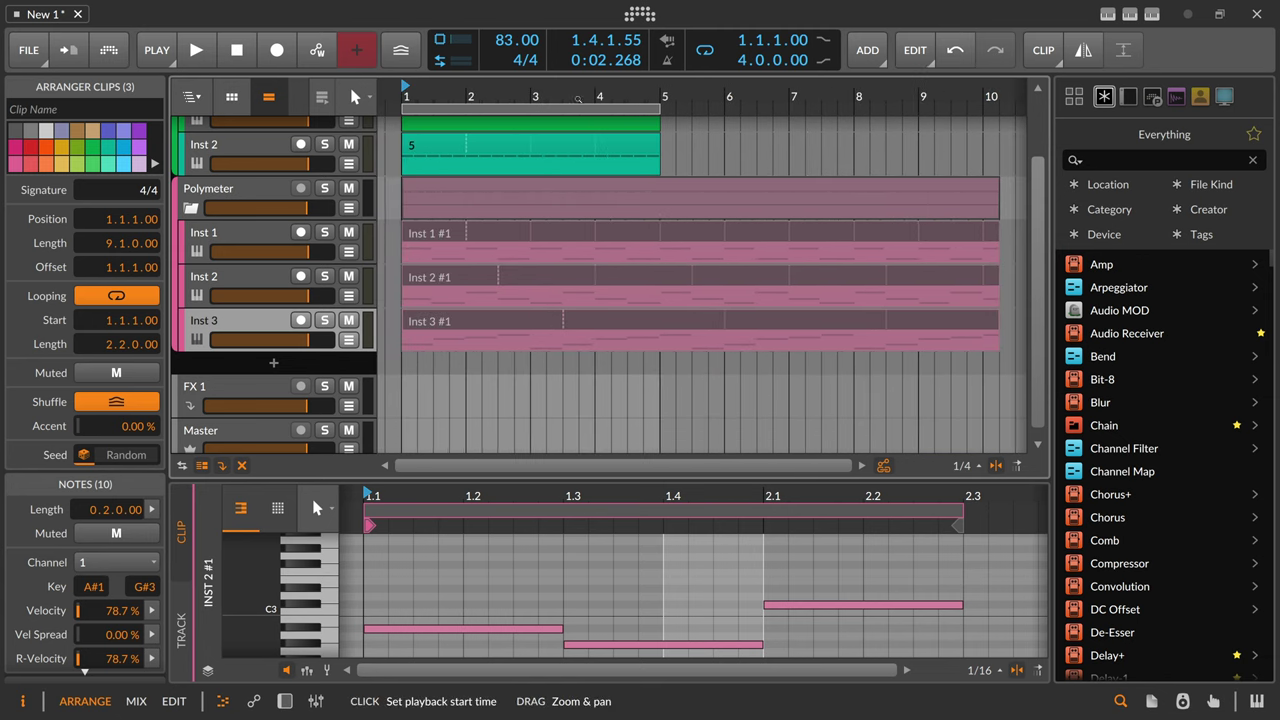
pyautogui.click(394, 186)
pyautogui.click(432, 234)
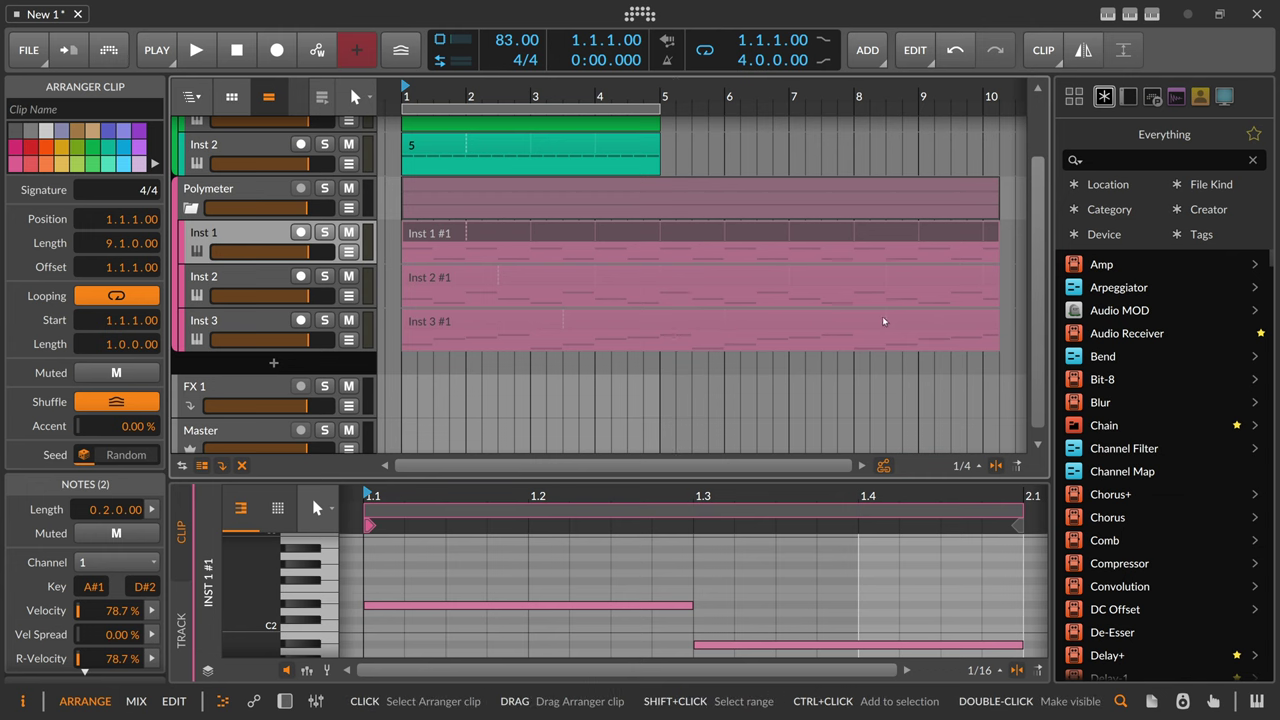
pyautogui.moveTo(401, 198); pyautogui.dragTo(920, 325)
pyautogui.click(629, 209)
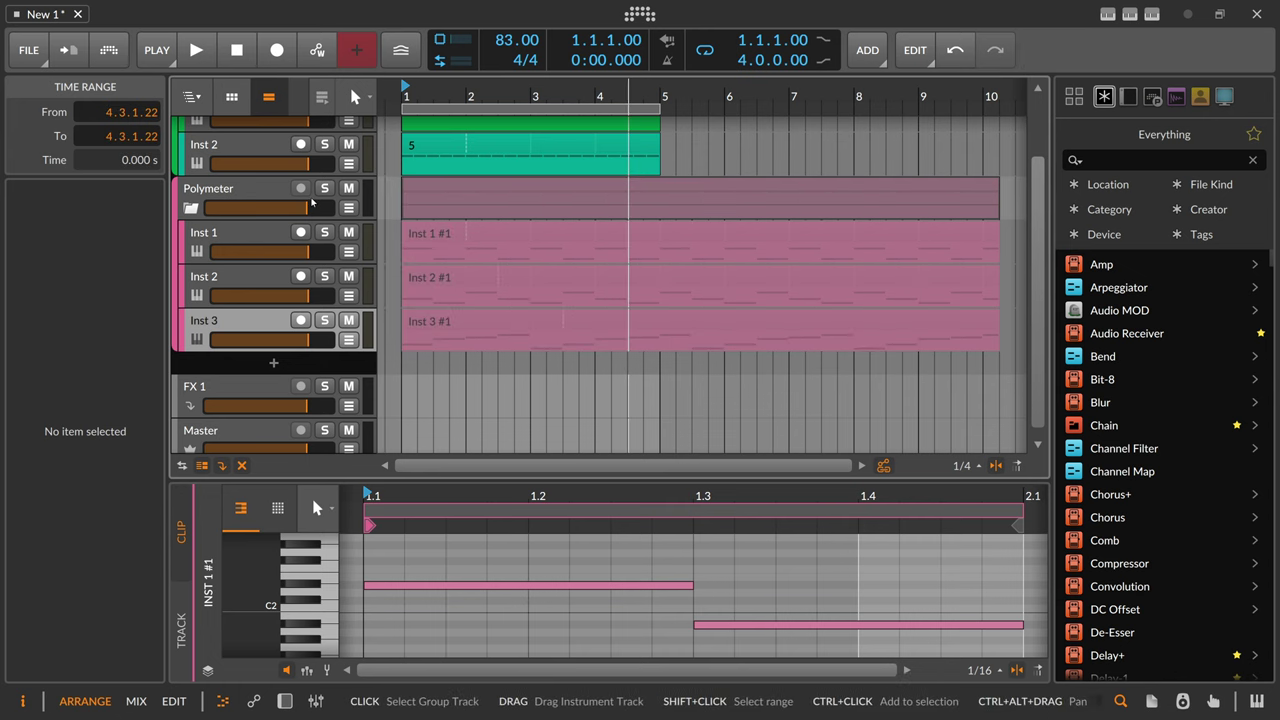
# Step: Show the clip launcher beside the timeline again and select the Polymeter group's Inst 2 launcher clip
pyautogui.scroll(3, 331, 232)
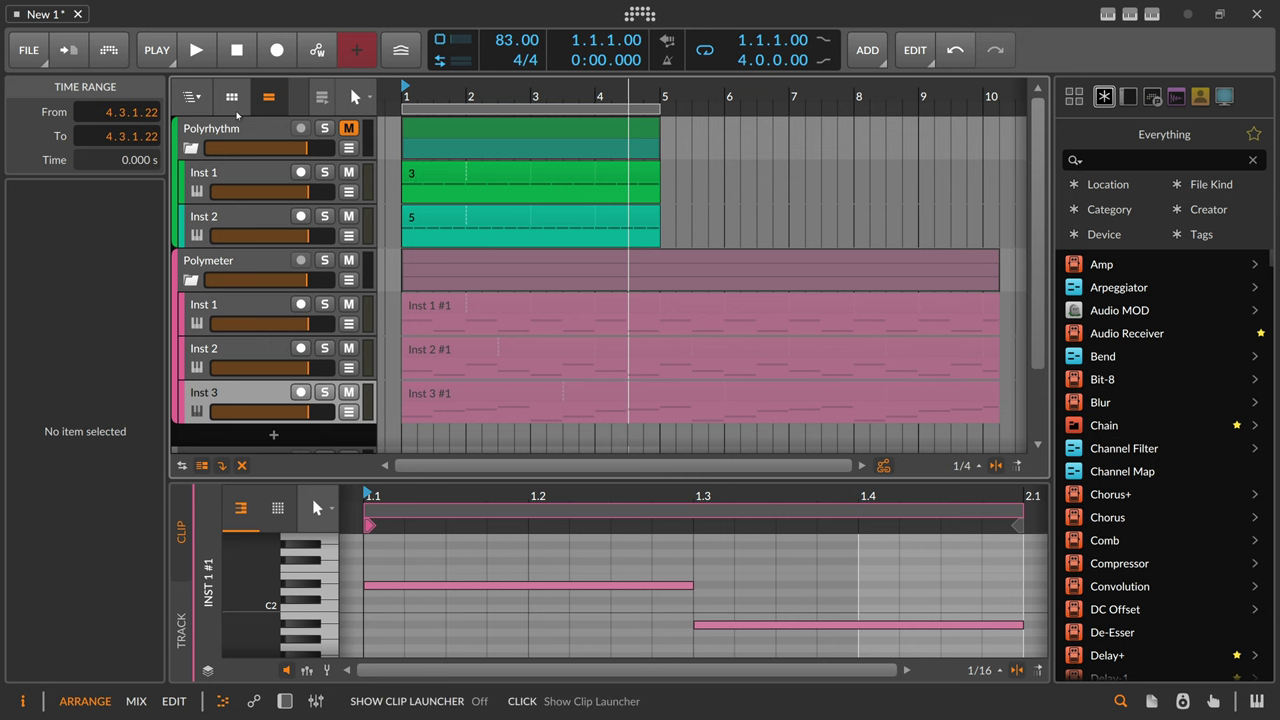
pyautogui.click(231, 96)
pyautogui.click(436, 320)
pyautogui.click(443, 362)
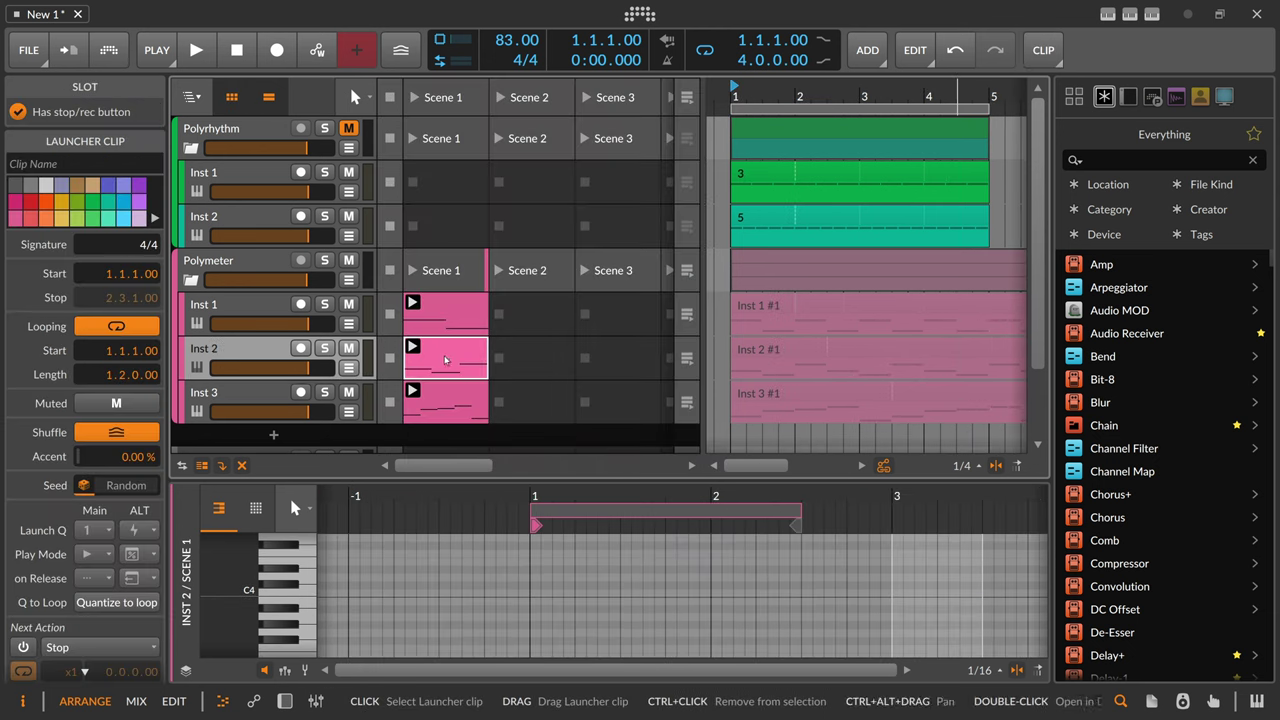
# Step: Compare the loop lengths of the Polymeter group's Inst 1, Inst 2 and Inst 3 launcher clips by selecting each in turn
pyautogui.click(446, 325)
pyautogui.click(443, 358)
pyautogui.click(438, 404)
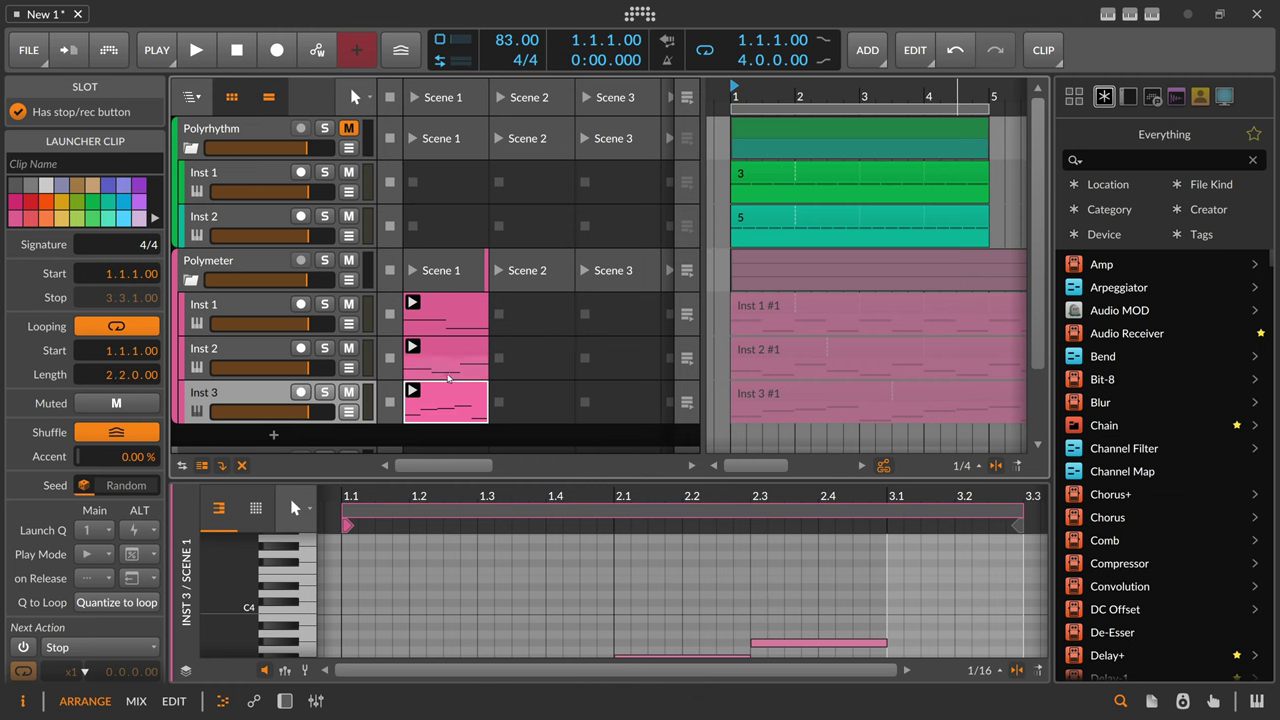
pyautogui.click(446, 362)
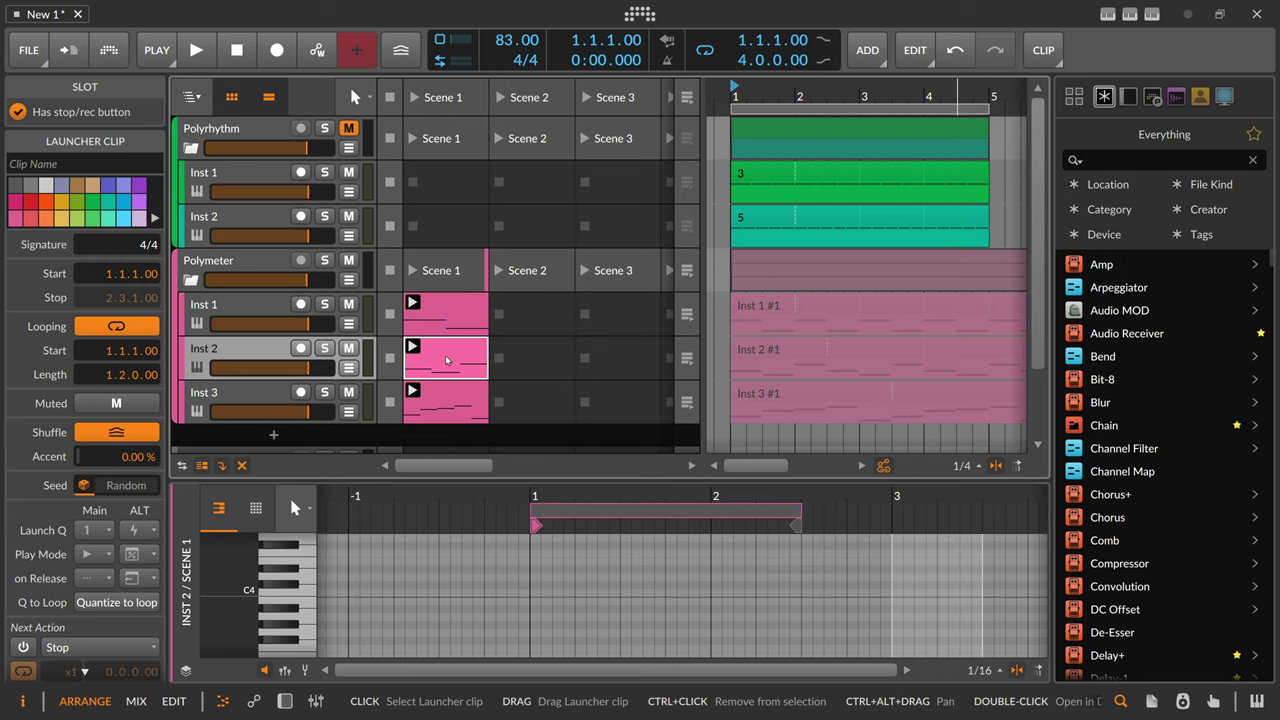
pyautogui.click(445, 316)
pyautogui.click(445, 360)
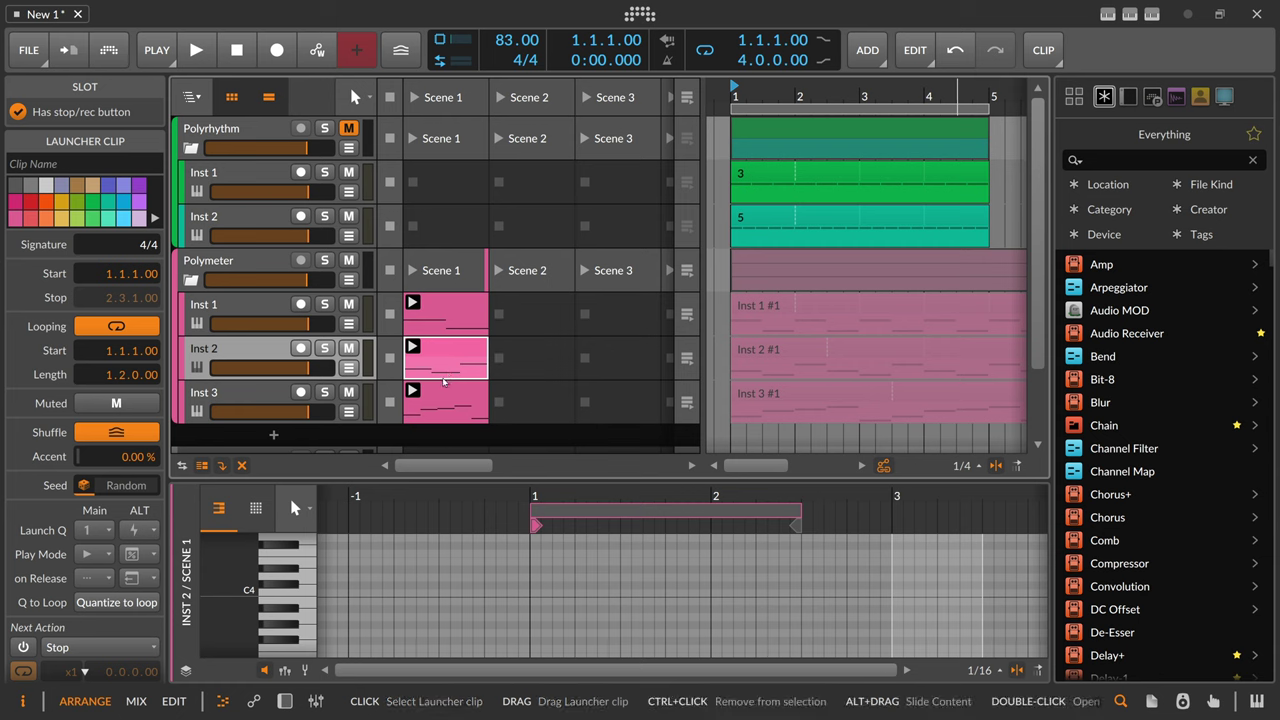
pyautogui.click(443, 403)
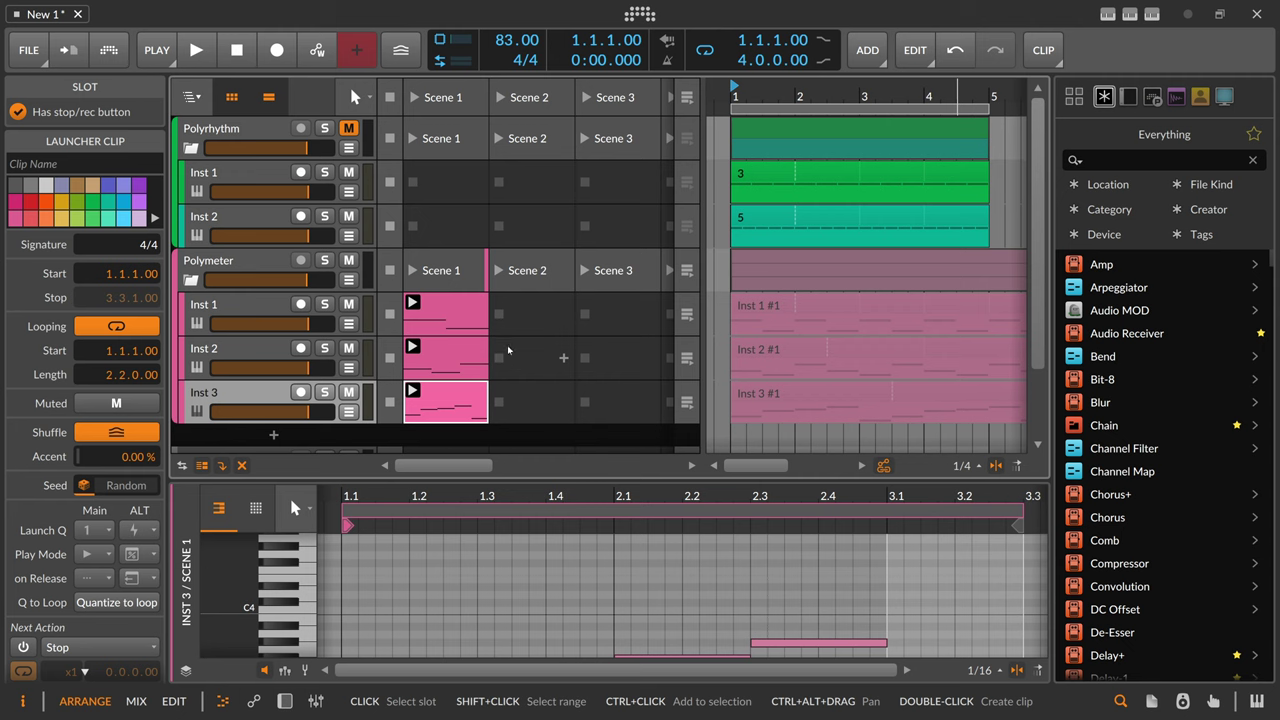
pyautogui.click(449, 334)
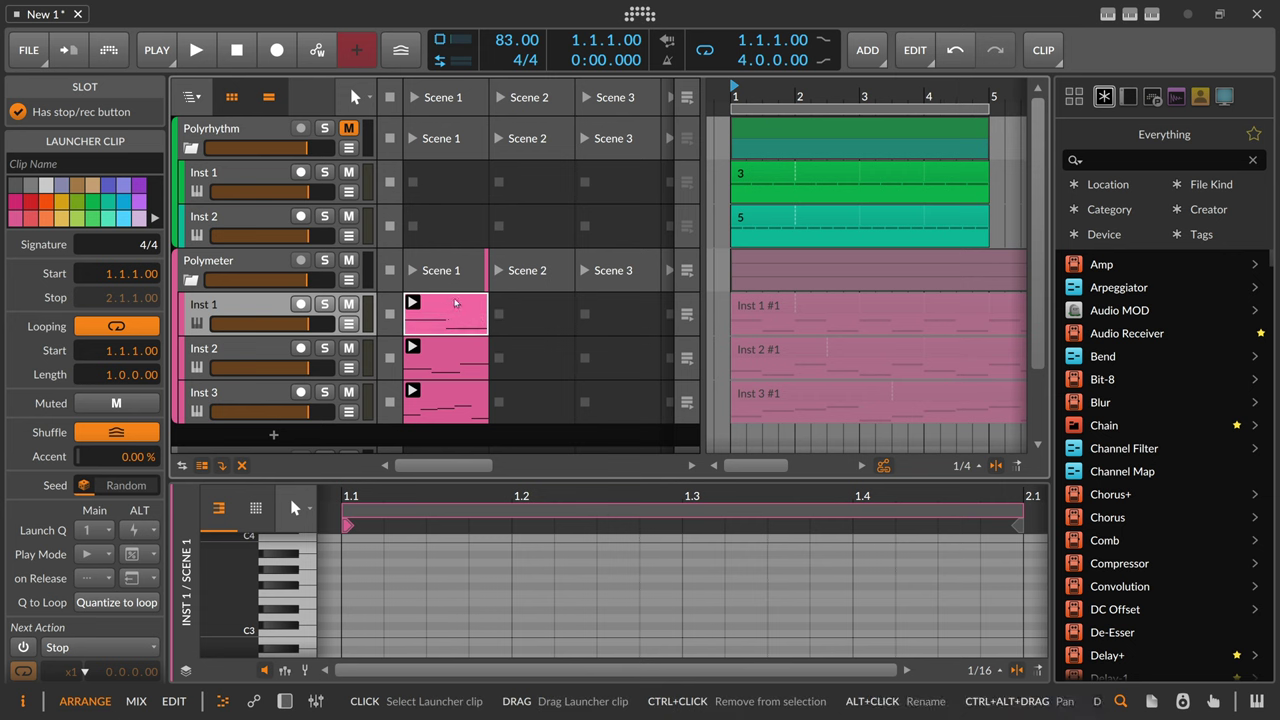
# Step: Inspect the arranger clip "3" on the Polyrhythm group's Inst 1 track, then the Polymeter group's three arranger clips together
pyautogui.moveTo(750, 102); pyautogui.dragTo(750, 85)
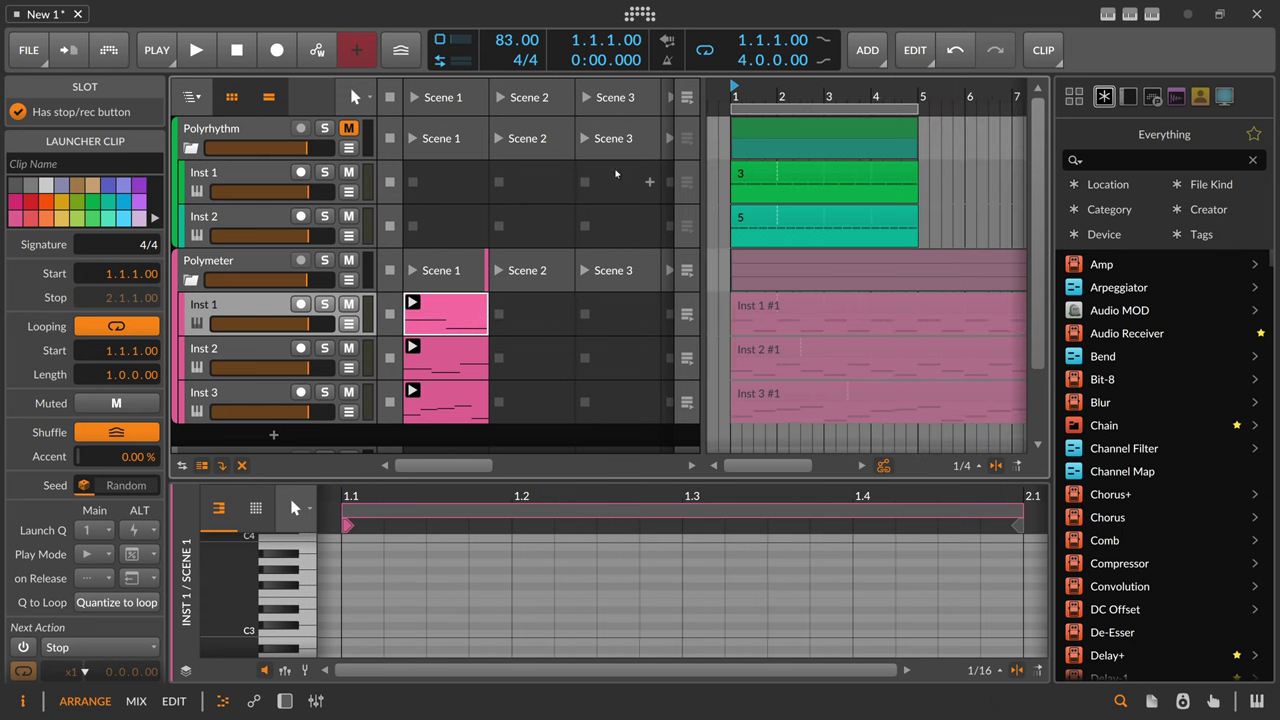
pyautogui.click(740, 176)
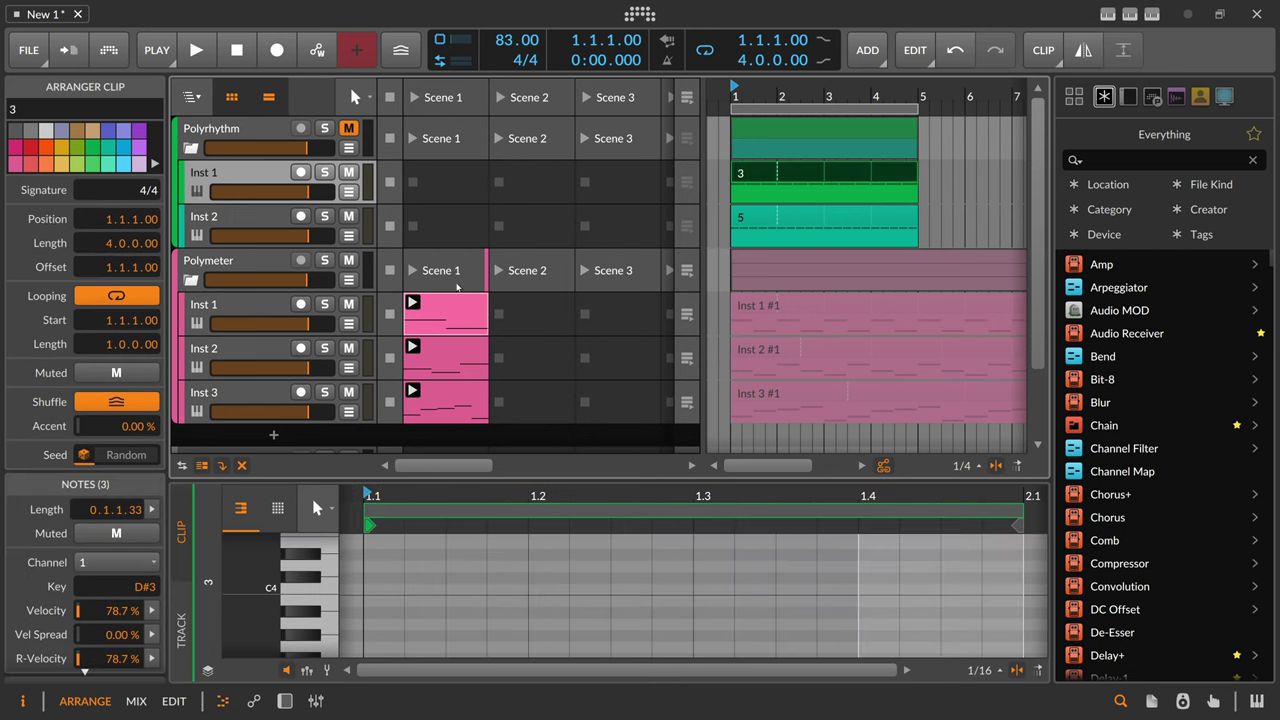
pyautogui.click(265, 268)
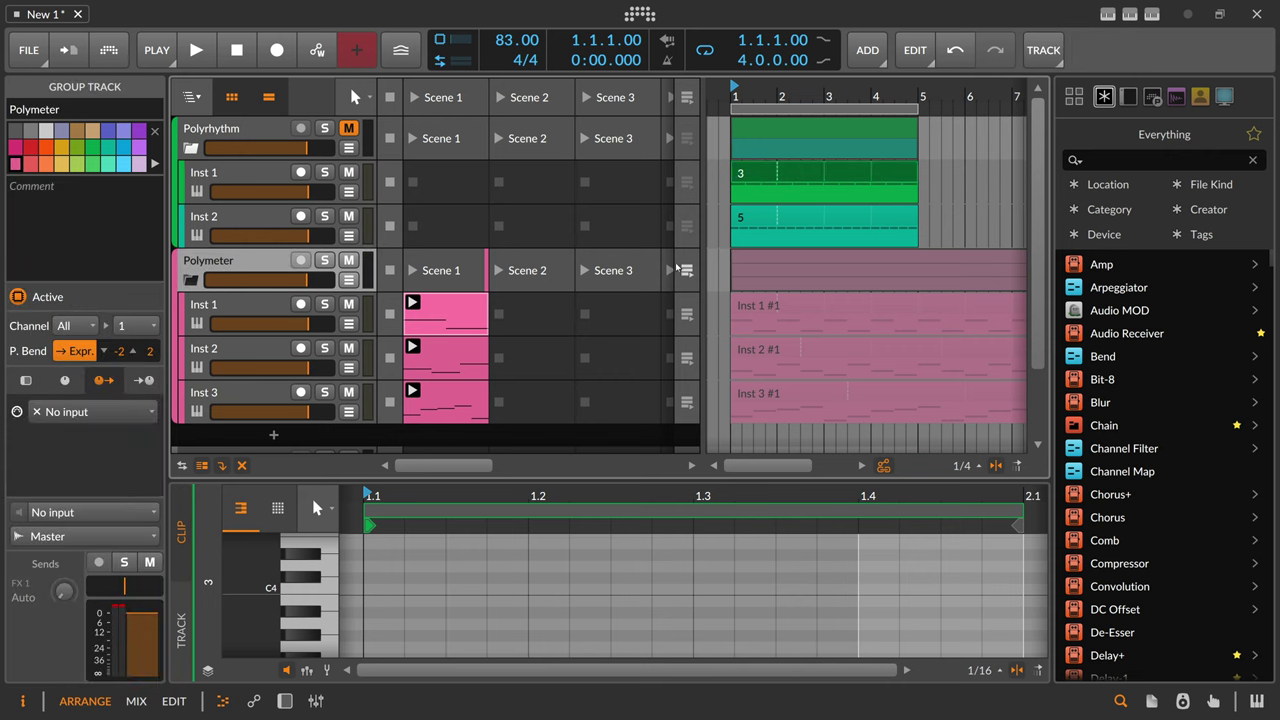
pyautogui.click(752, 268)
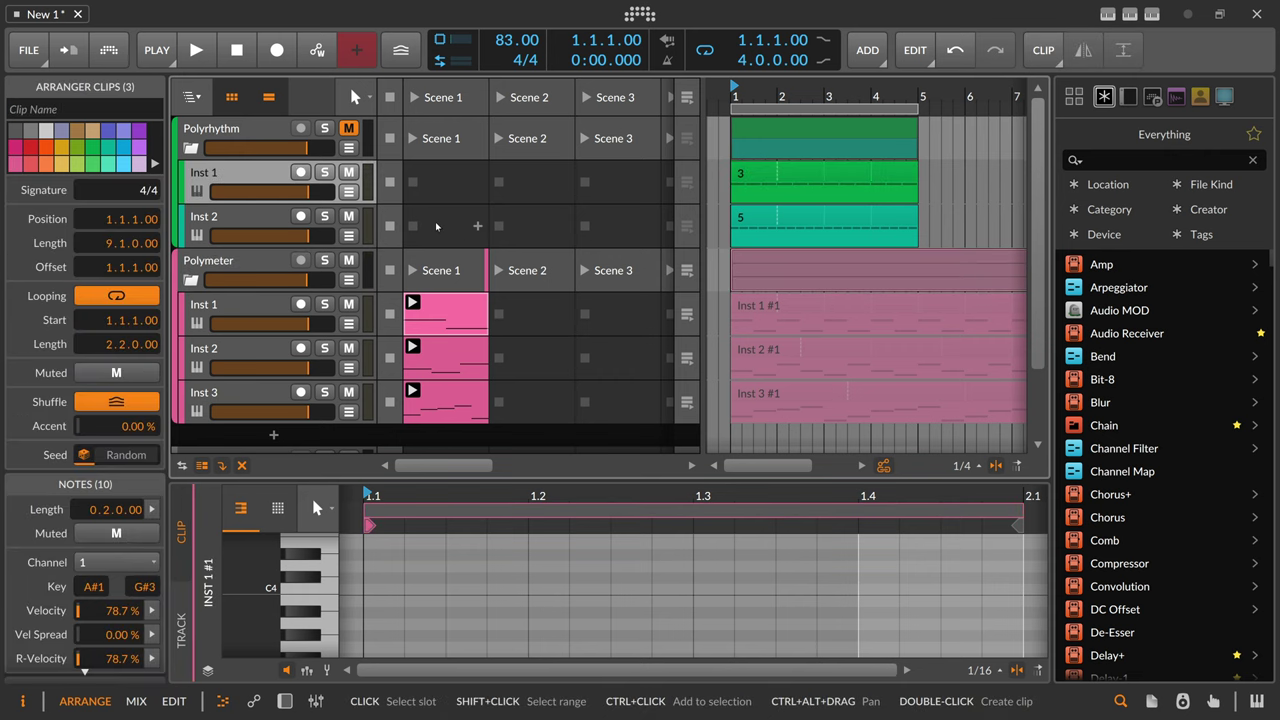
# Step: Unmute the Polyrhythm group track and select it
pyautogui.click(348, 128)
pyautogui.click(290, 134)
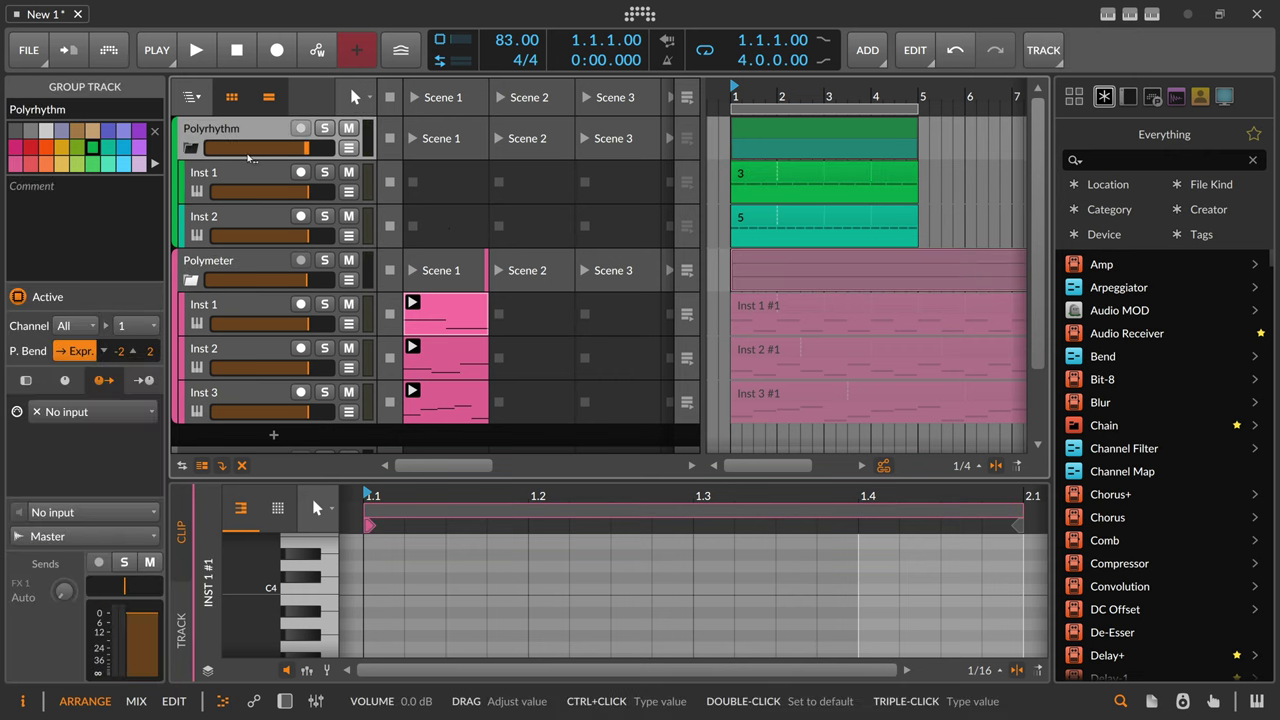
# Step: Review the Polyrhythm and Polymeter groups' instrument tracks one by one, comparing which group master each is routed to
pyautogui.click(248, 187)
pyautogui.click(231, 214)
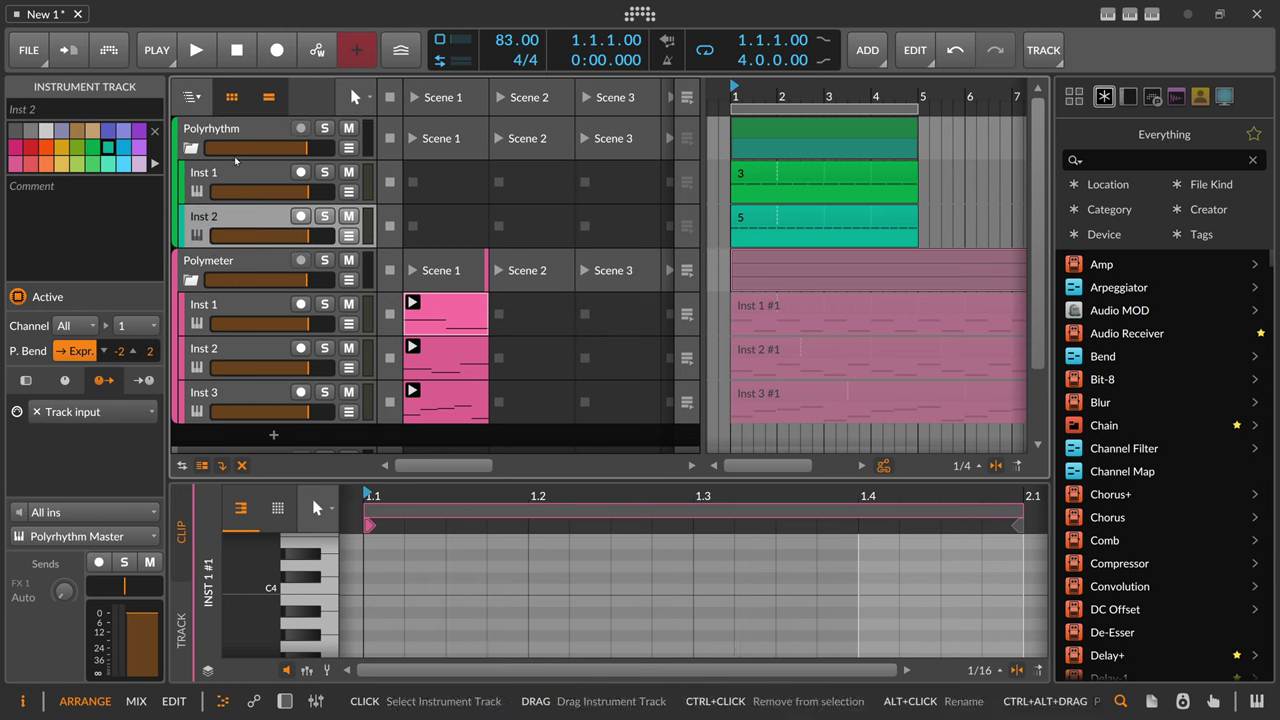
pyautogui.click(236, 136)
pyautogui.click(230, 182)
pyautogui.click(229, 222)
pyautogui.click(238, 306)
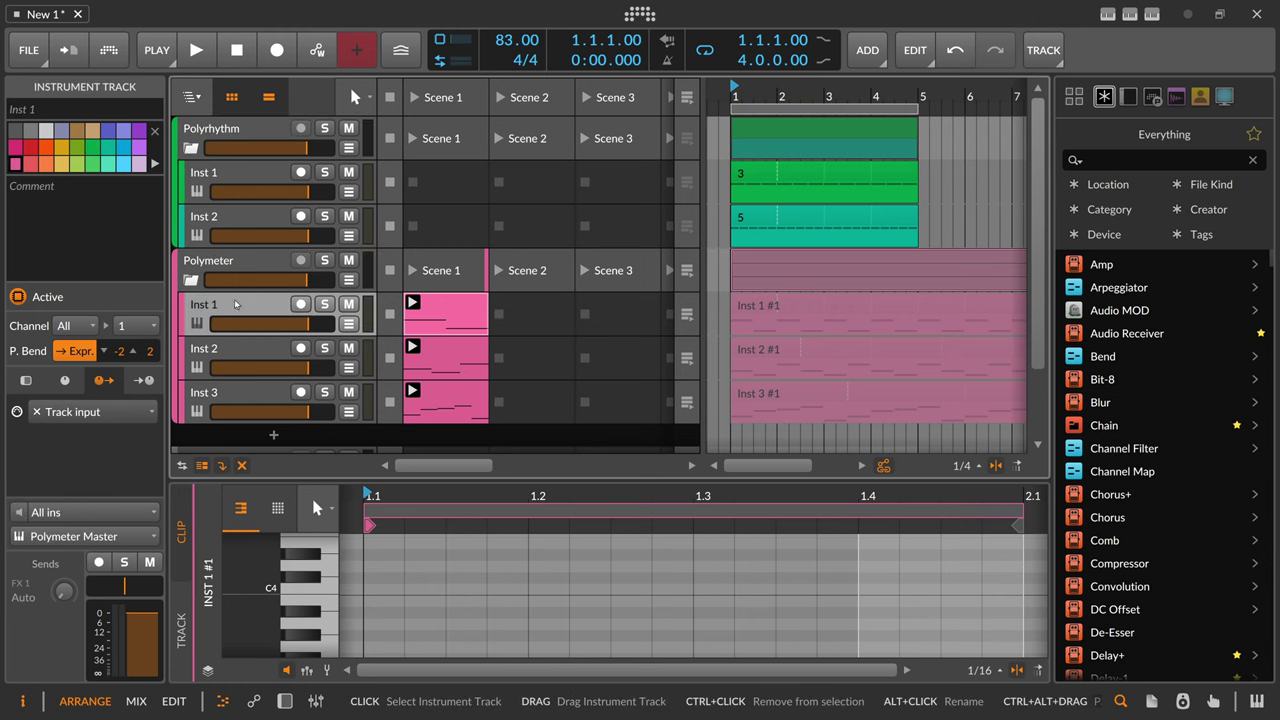
pyautogui.click(240, 350)
pyautogui.click(240, 394)
pyautogui.click(240, 360)
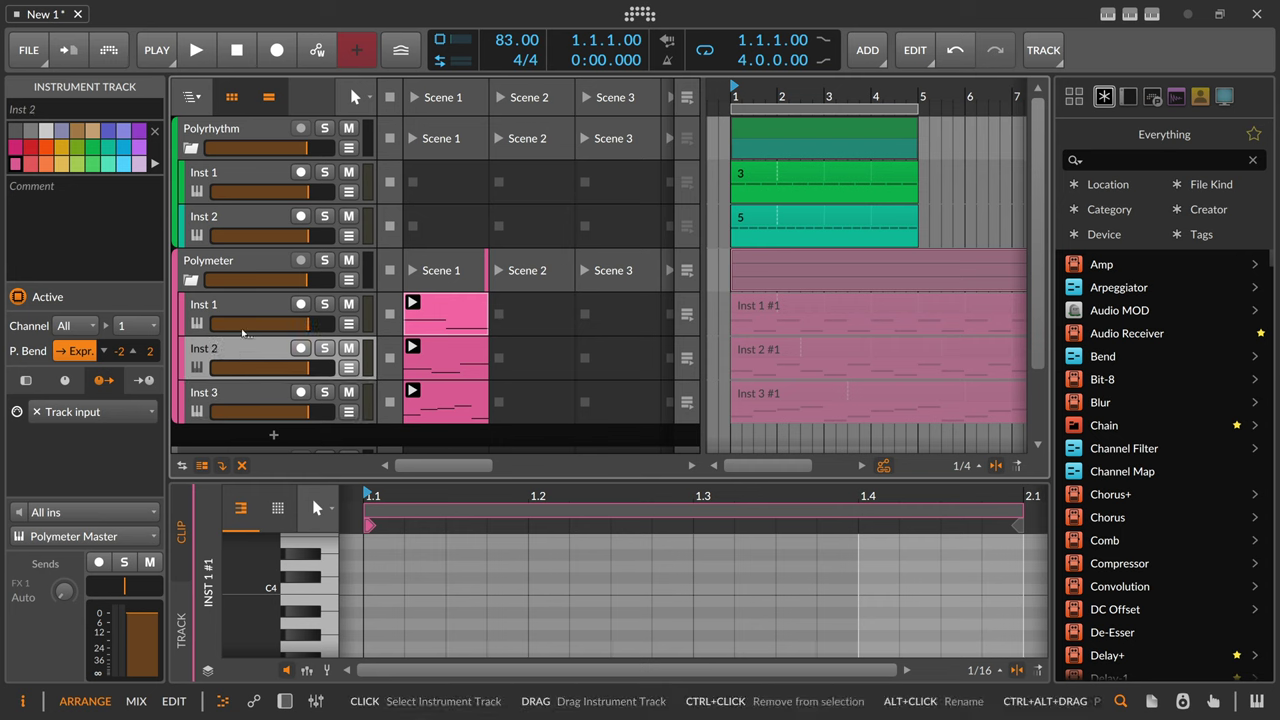
# Step: Collapse the Polymeter group's instrument tracks and show the Polymer synth in the group's device chain
pyautogui.click(241, 270)
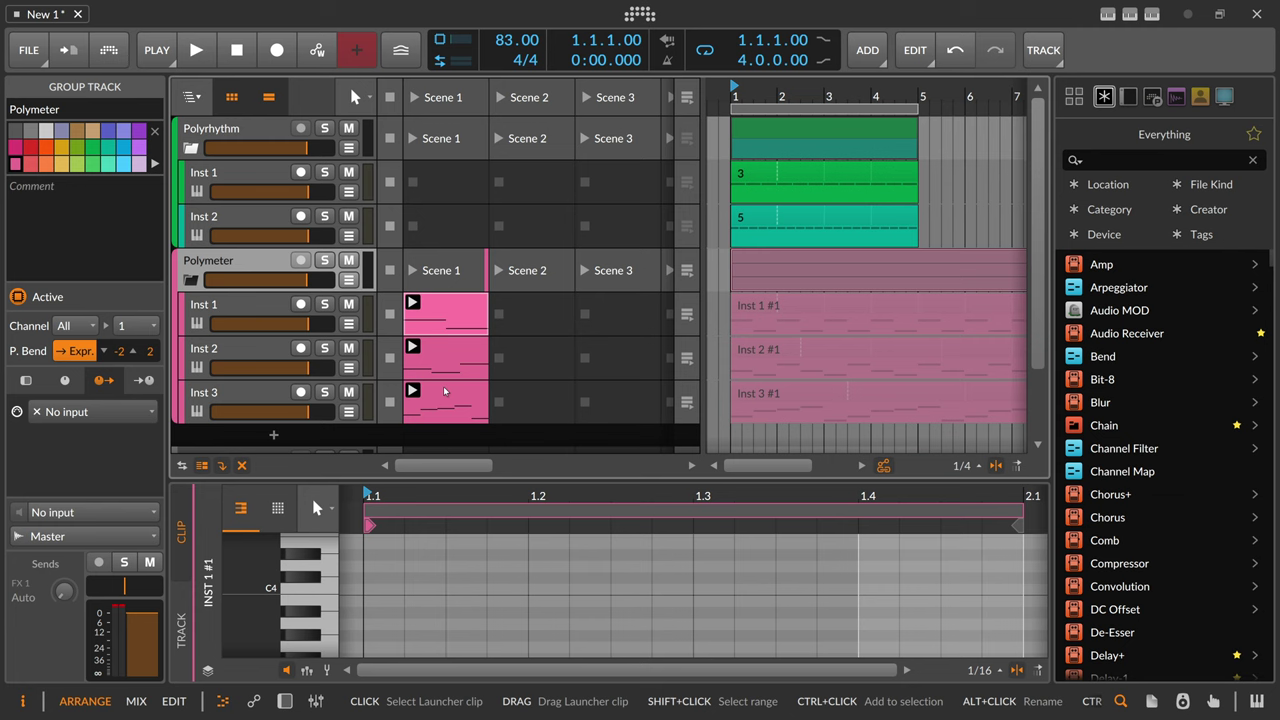
pyautogui.click(190, 280)
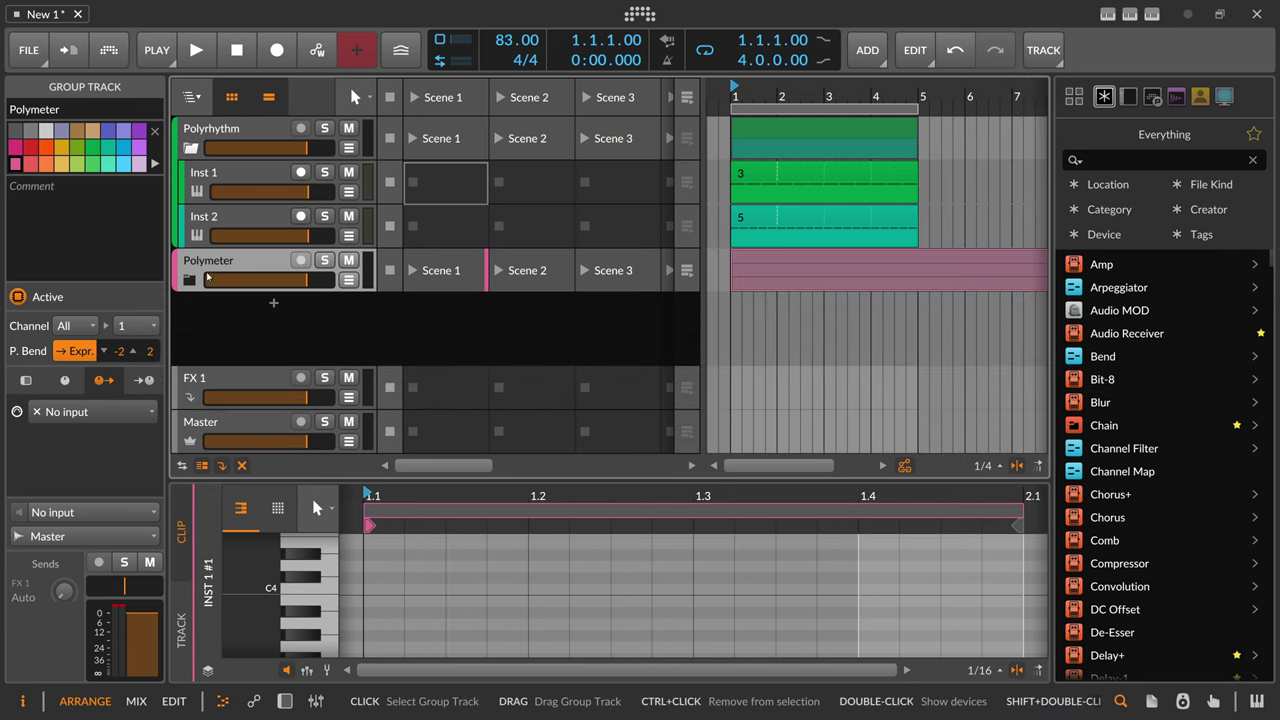
pyautogui.doubleClick(232, 266)
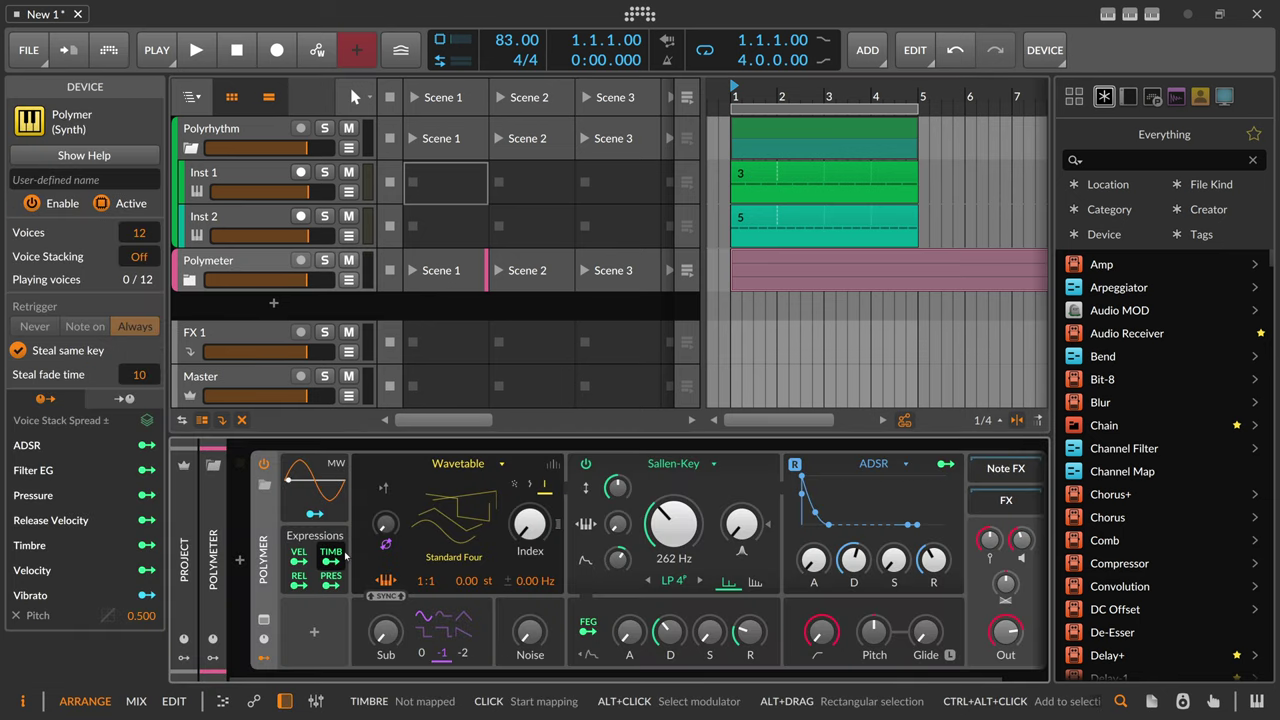